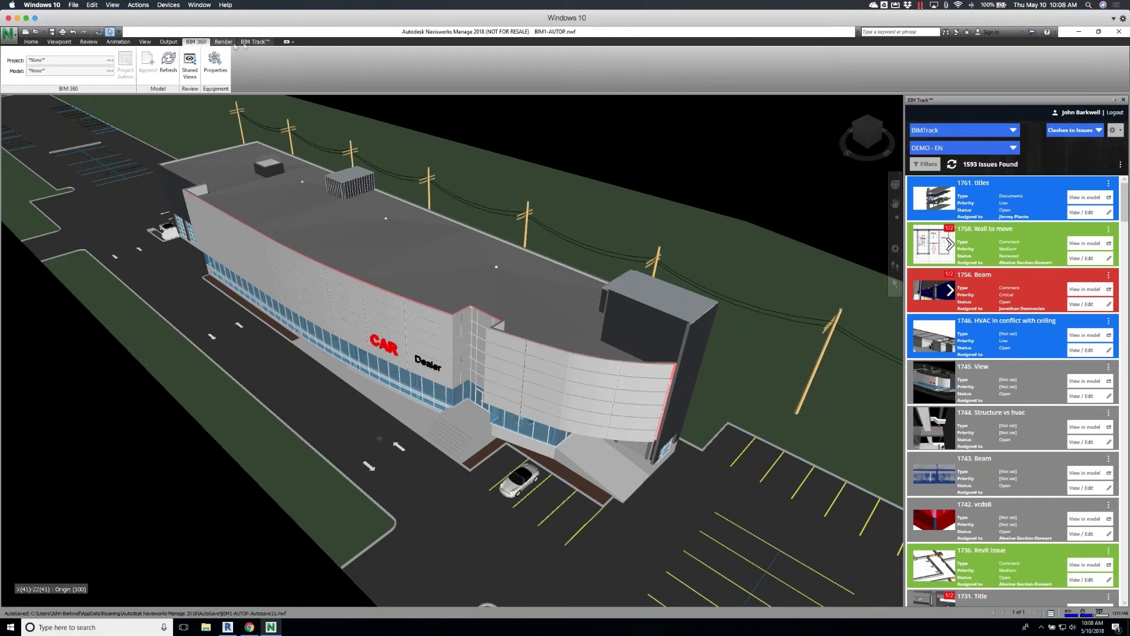
Browse the BIM Track issue list of the DEMO - EN project and return to its first issues
click(252, 43)
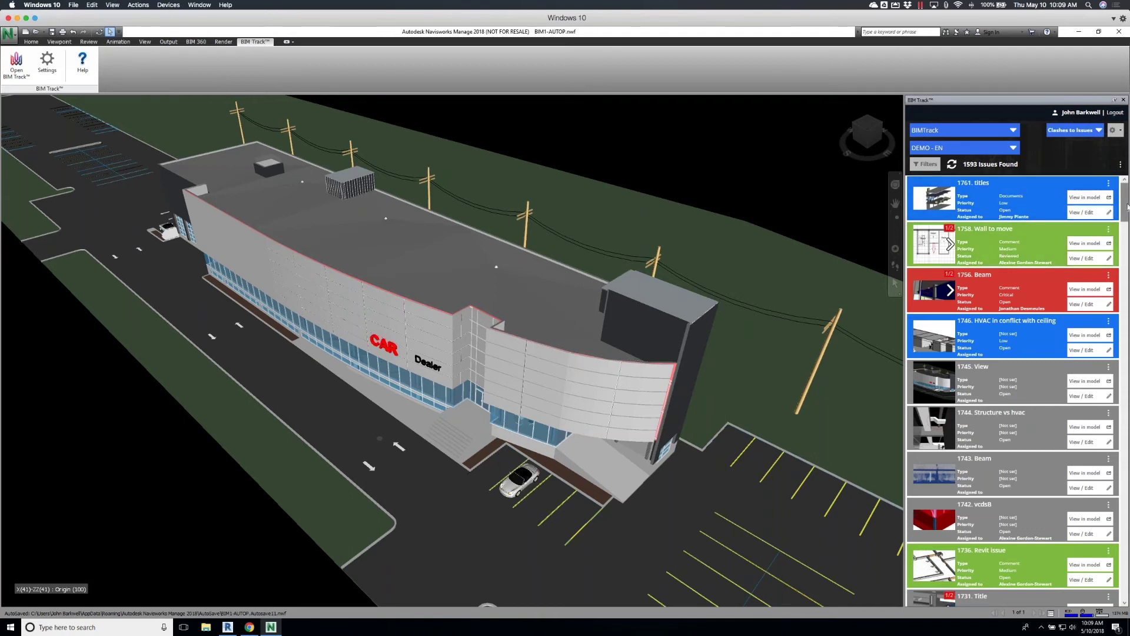
scroll(1128, 213, down, 2)
scroll(1128, 213, down, 5)
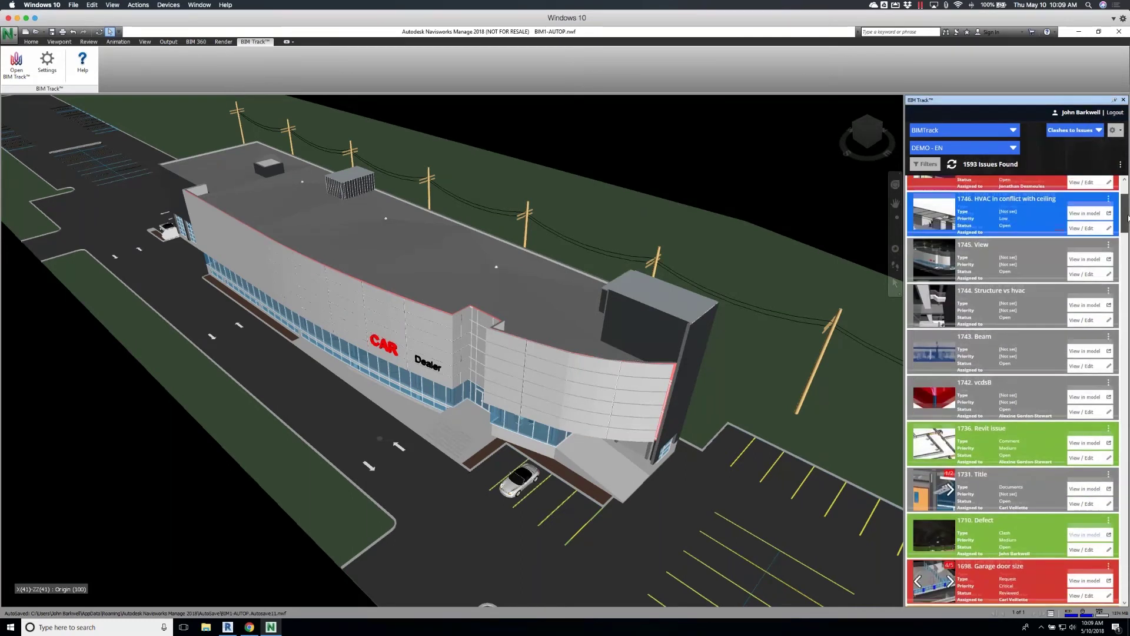
drag(1129, 223, 1128, 240)
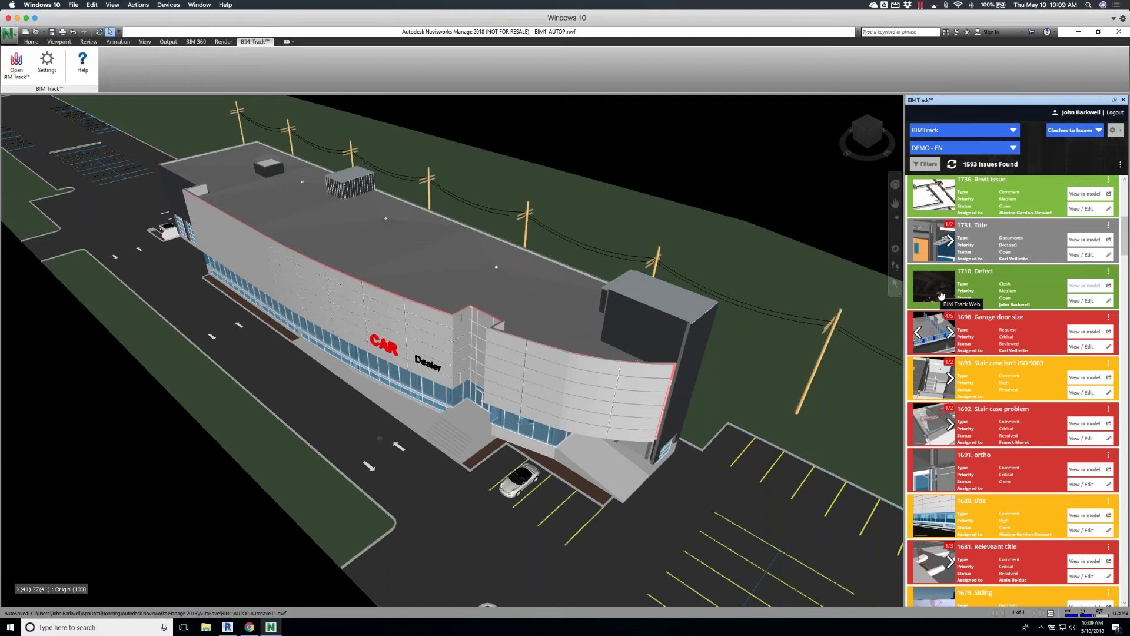
scroll(1126, 230, up, 1)
drag(1126, 229, 1127, 189)
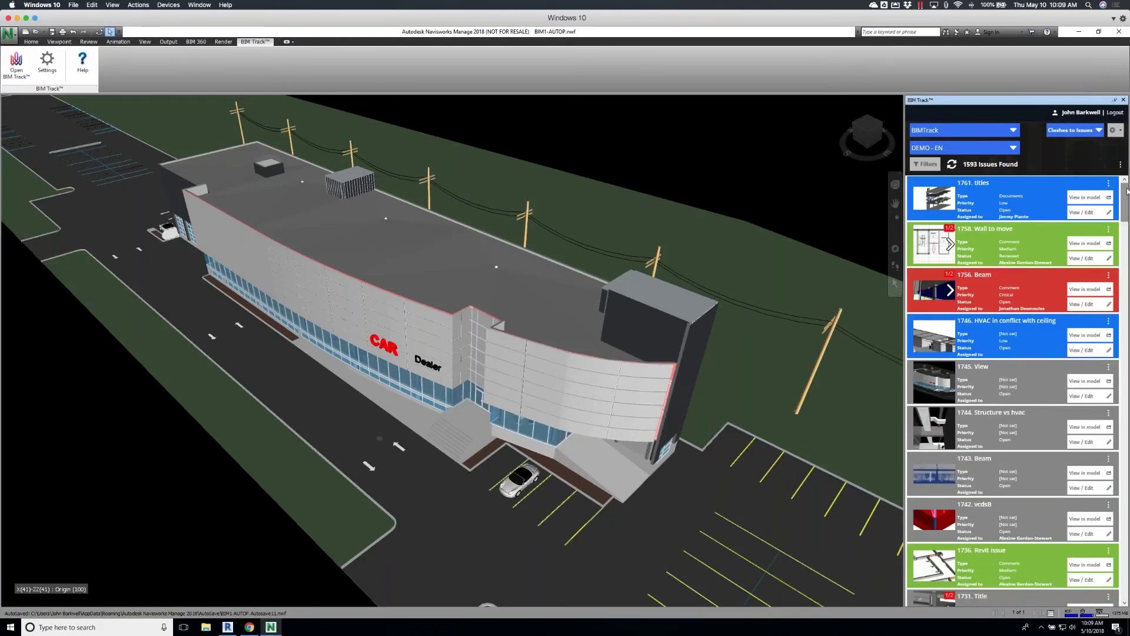
Start creating issues from existing views and add every view in the first 3D View (BIM1-AUTOP_ARC.nwc) group
click(1101, 133)
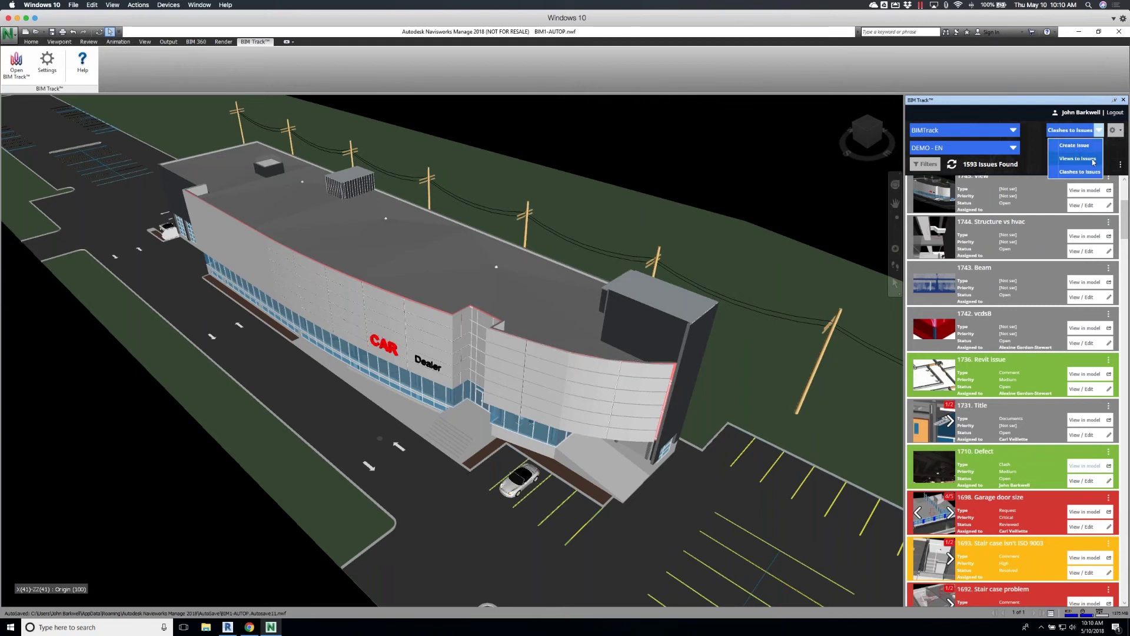
click(1092, 159)
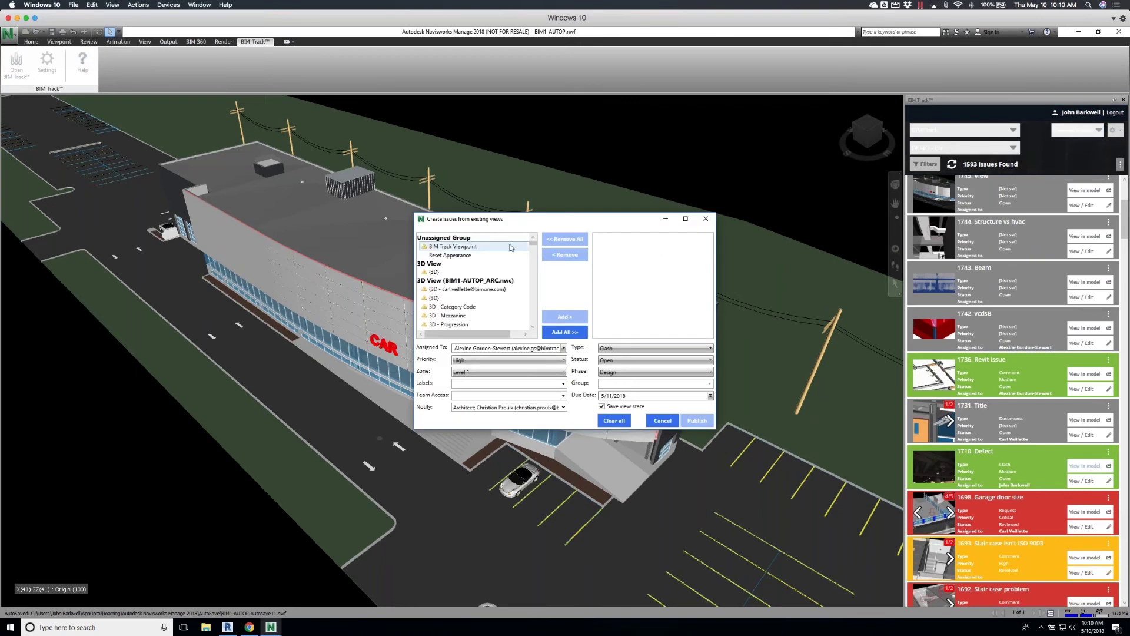
drag(415, 214, 351, 156)
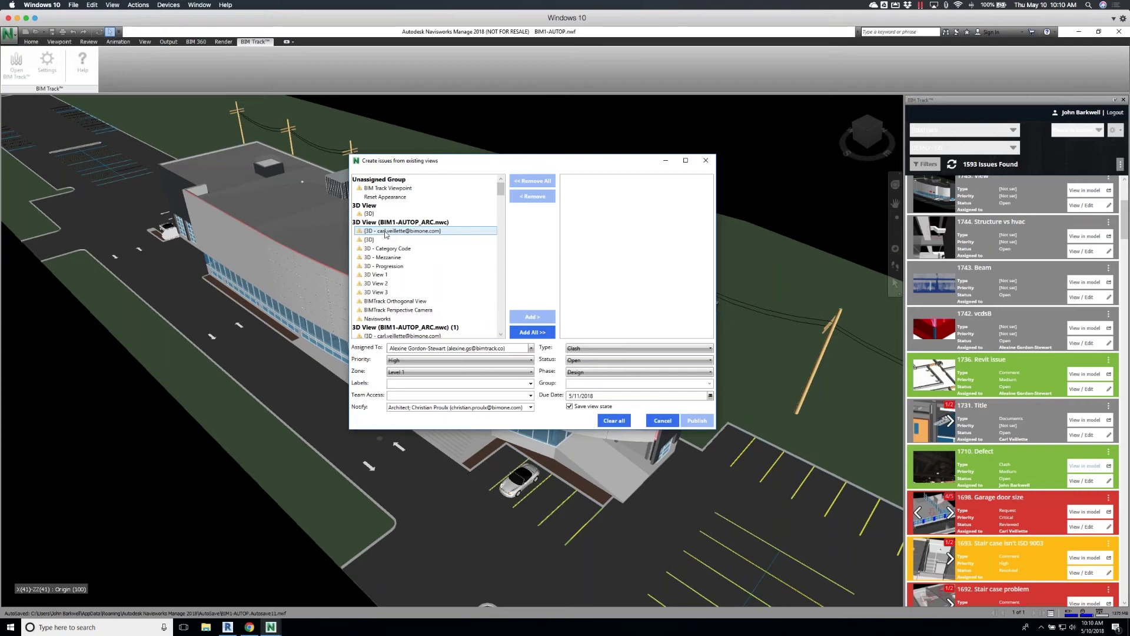
click(386, 232)
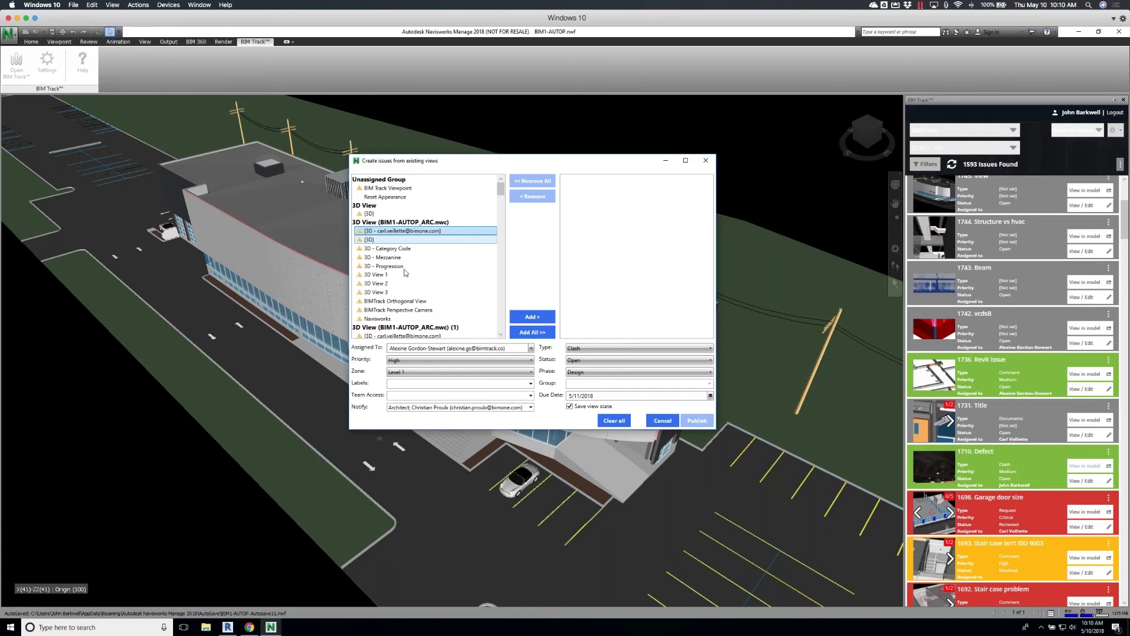
shift+click(392, 318)
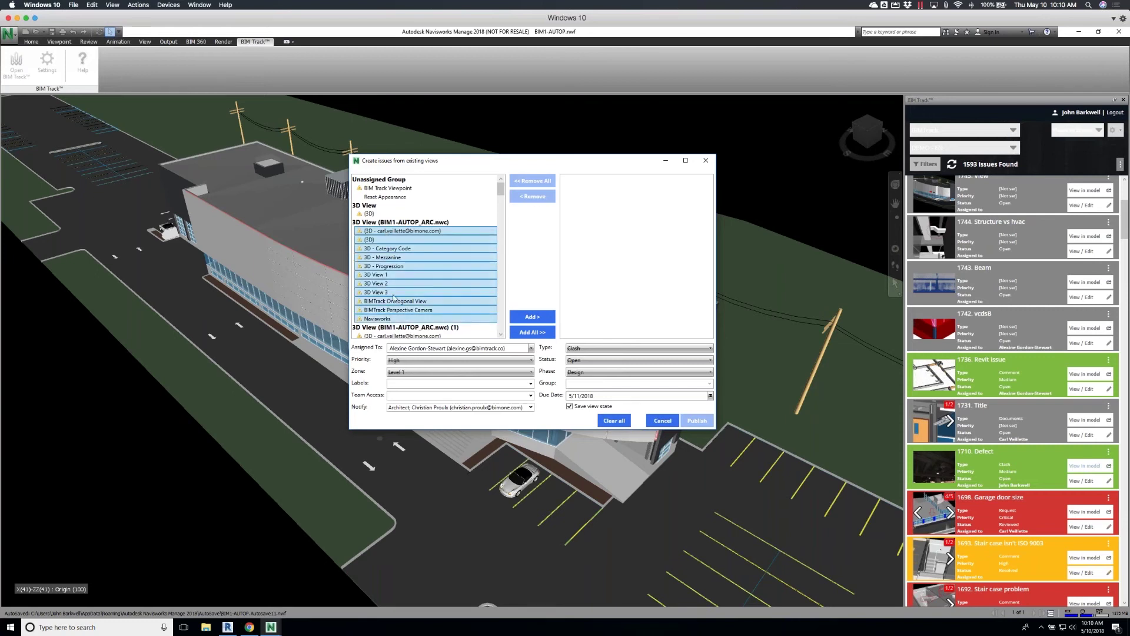
click(541, 318)
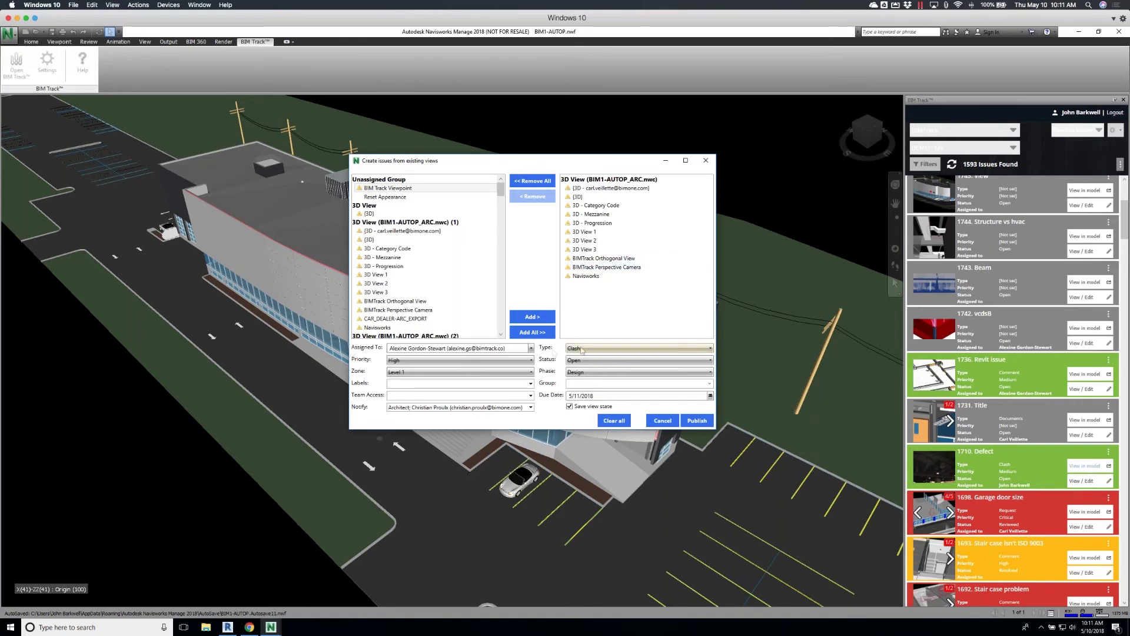
Review the available assignees, notification recipients, priorities and zones for the new issues
click(532, 349)
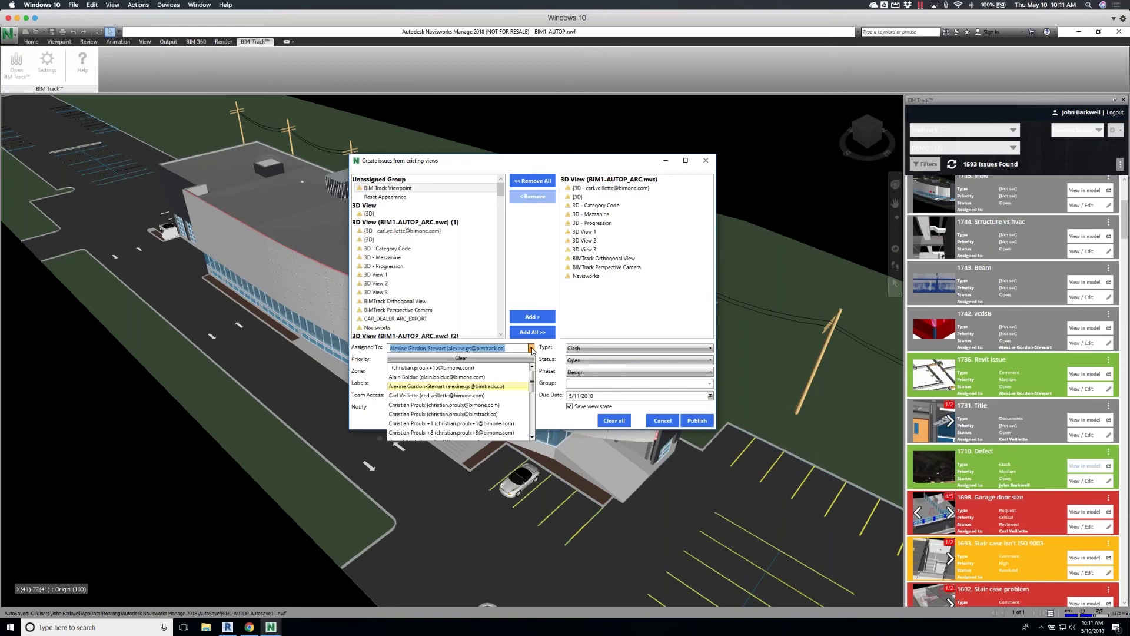
click(533, 349)
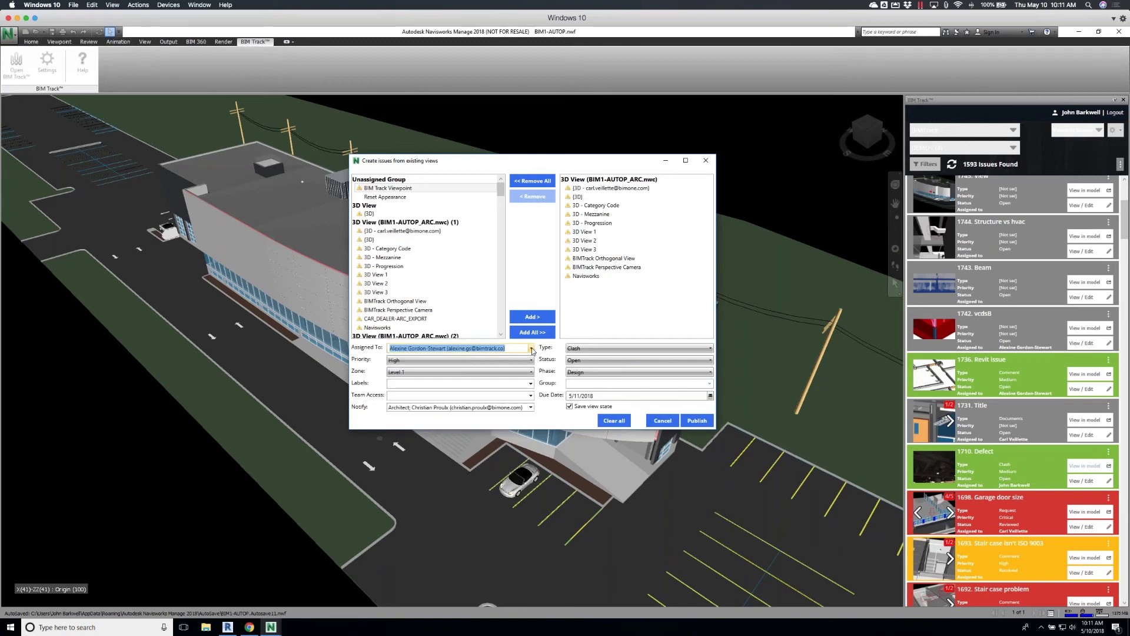
click(531, 408)
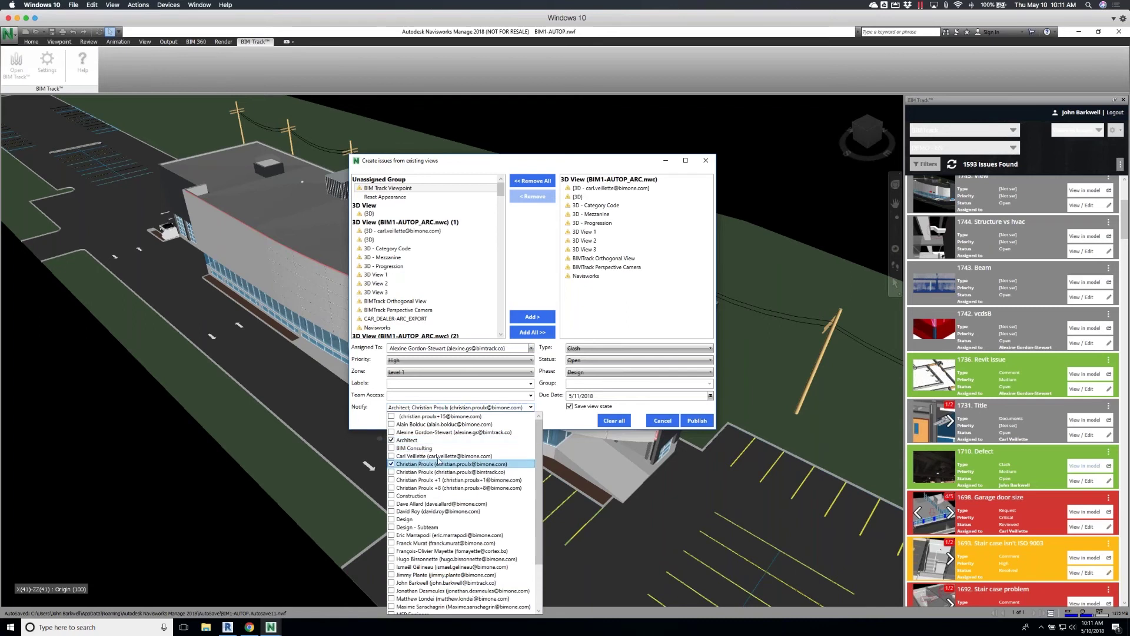
click(548, 402)
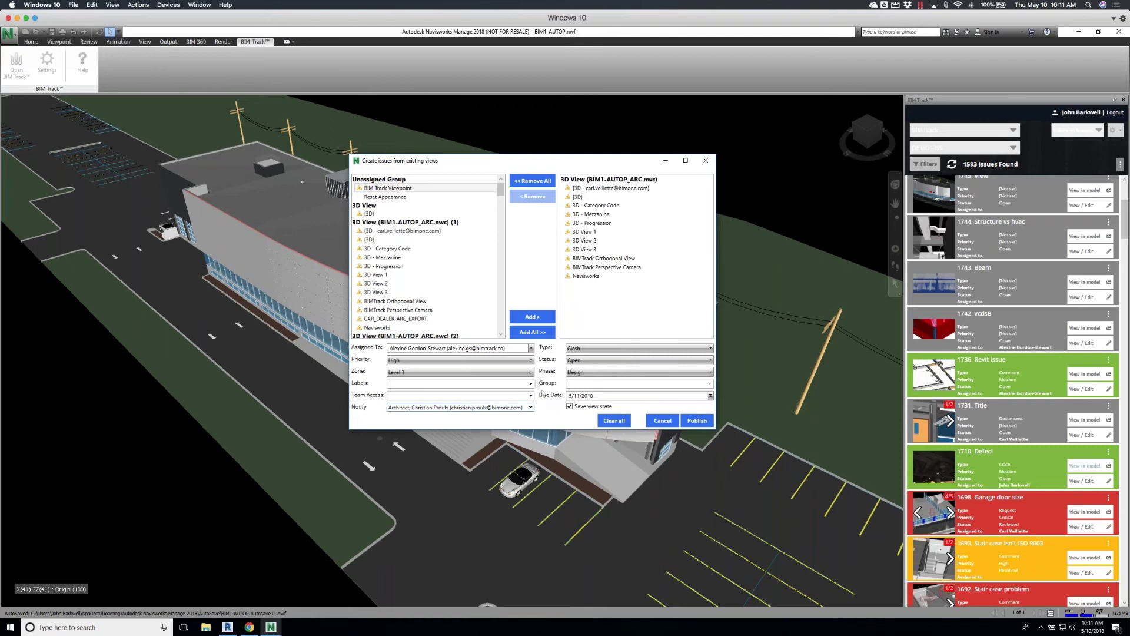
click(530, 361)
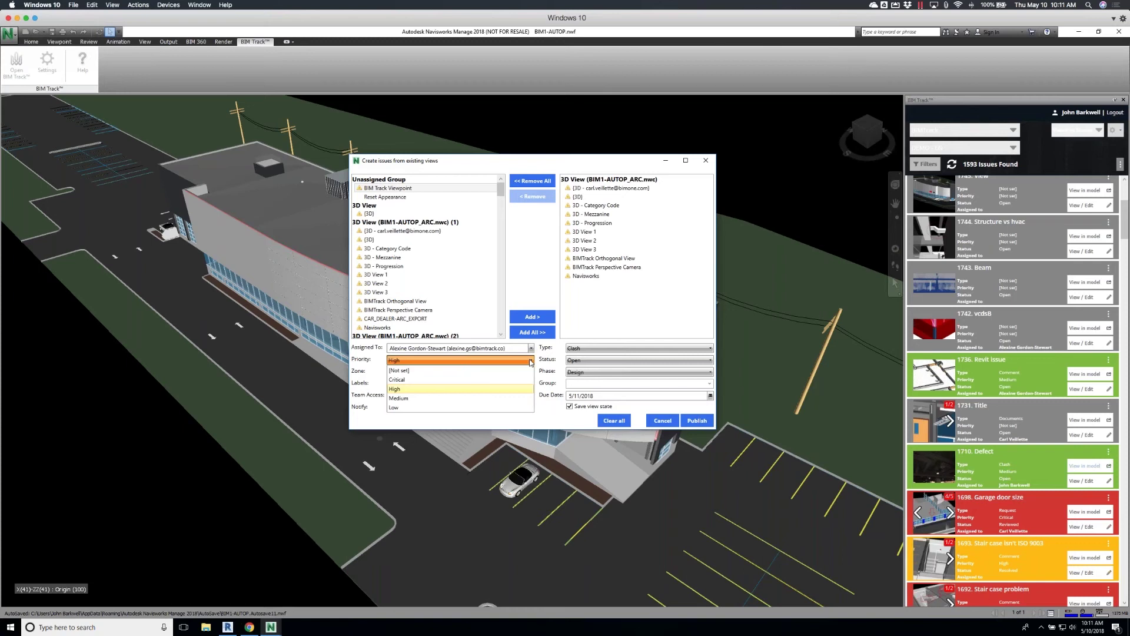
click(530, 360)
click(532, 373)
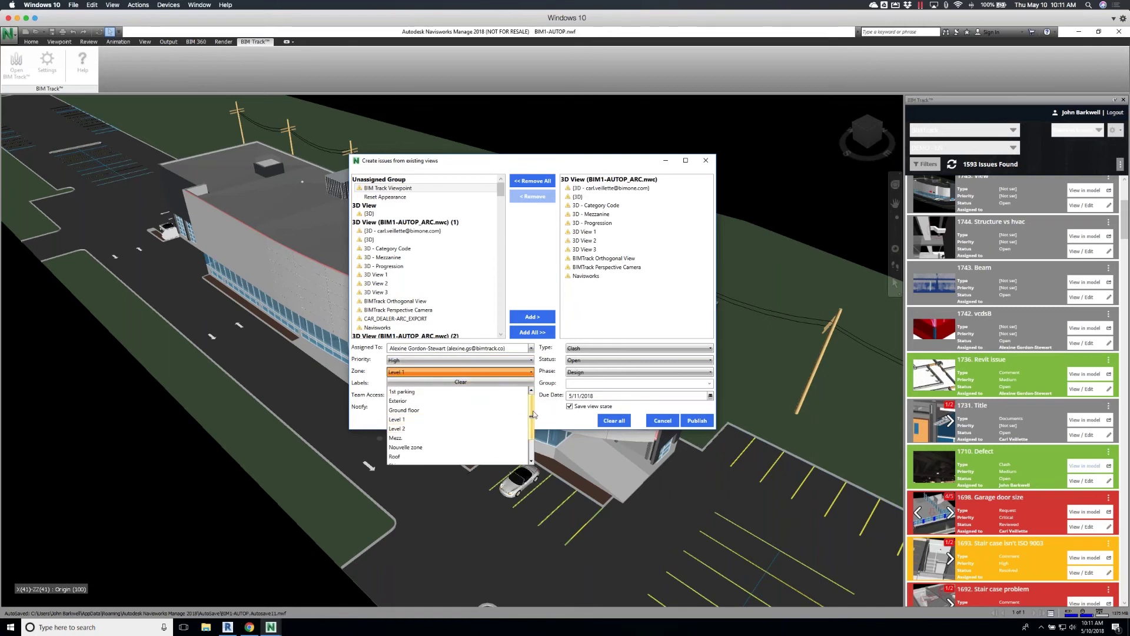
drag(533, 419, 533, 429)
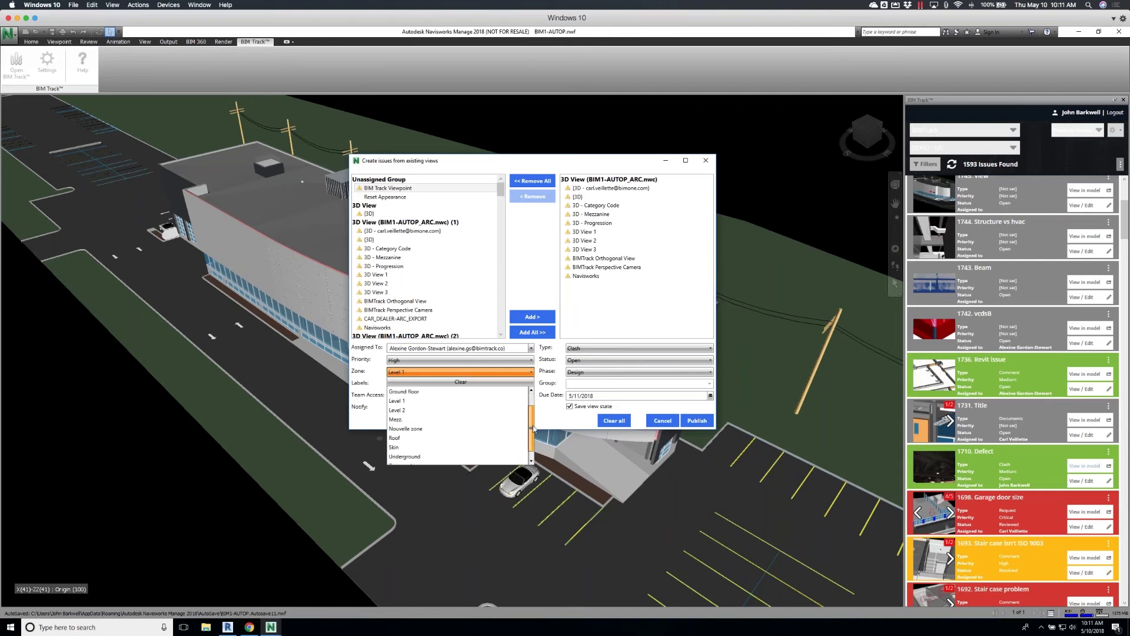
click(541, 375)
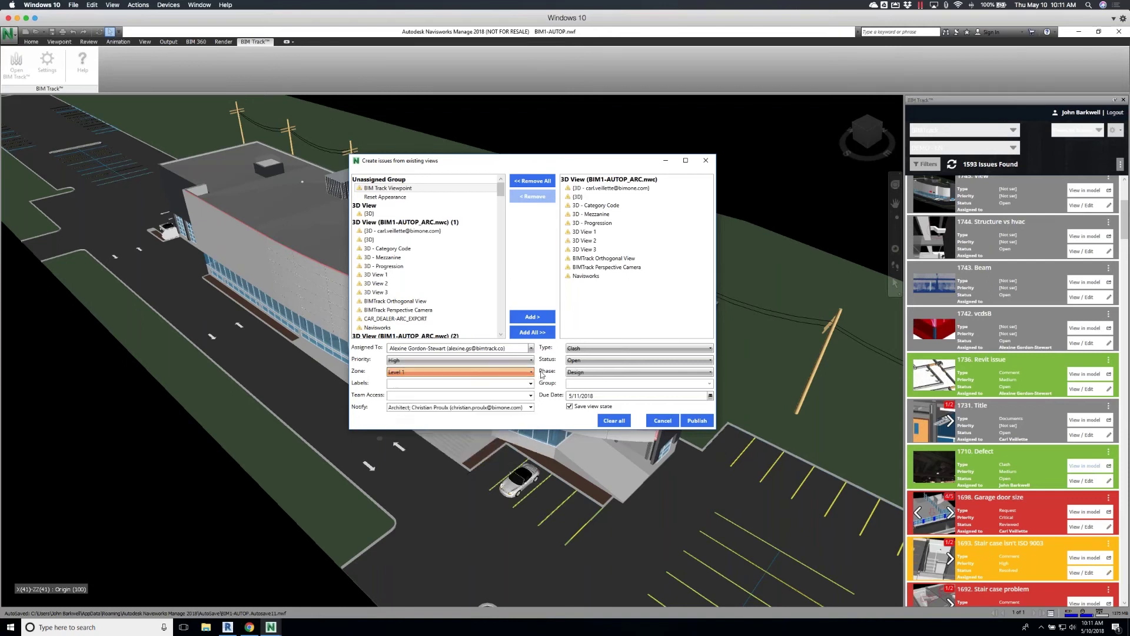
Set the issue type to Comment, turn off Save view state, and leave the views-to-issues dialog without publishing
click(600, 350)
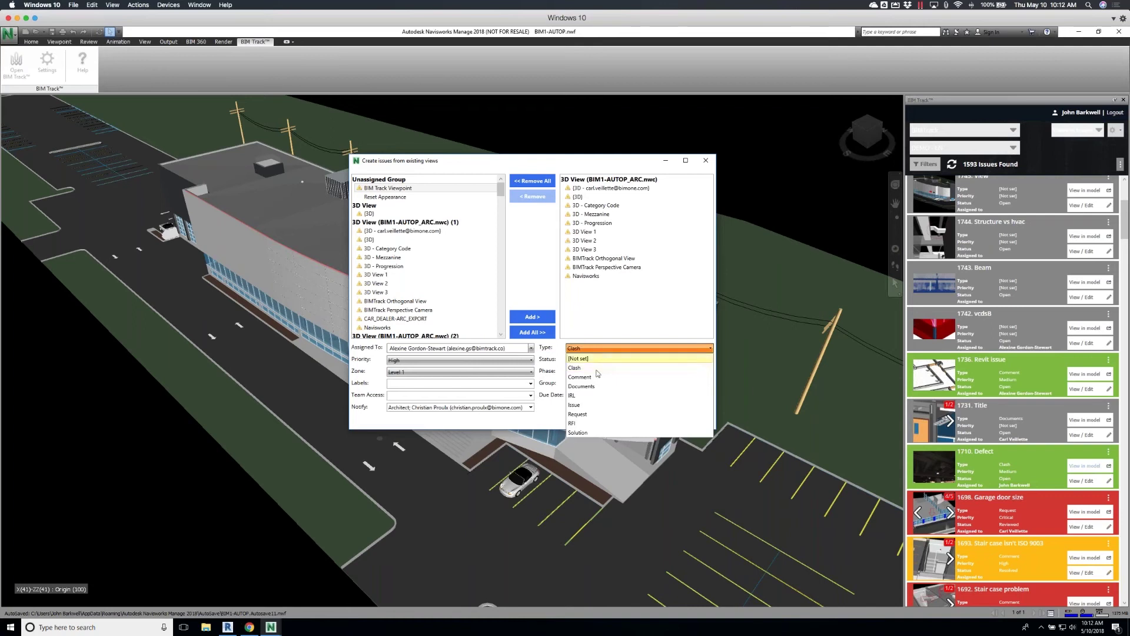
click(595, 377)
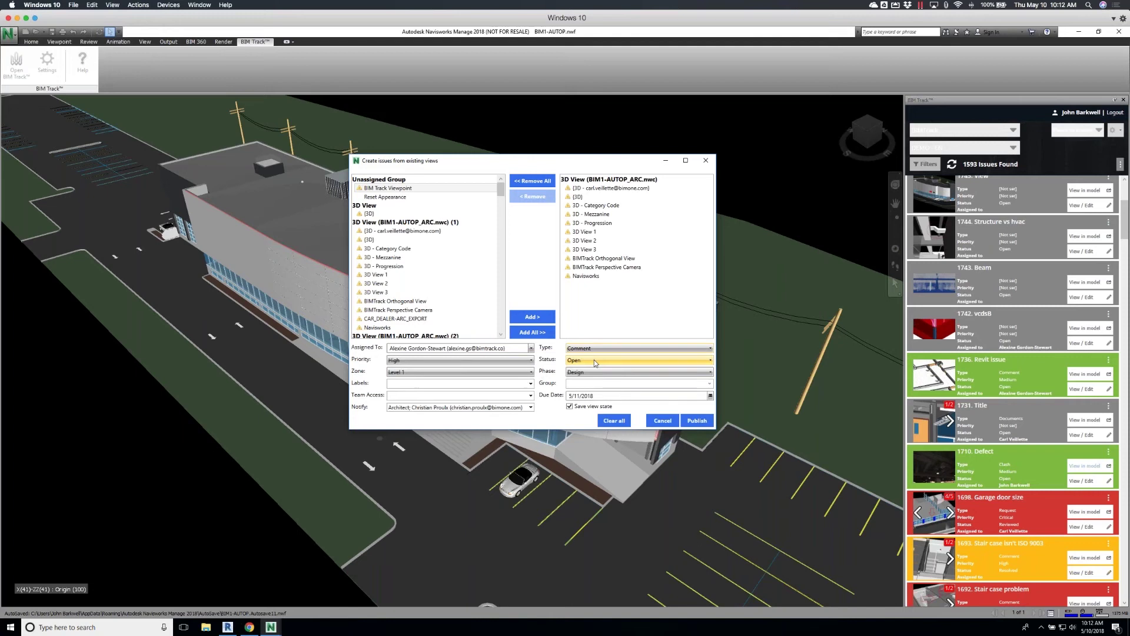
click(710, 396)
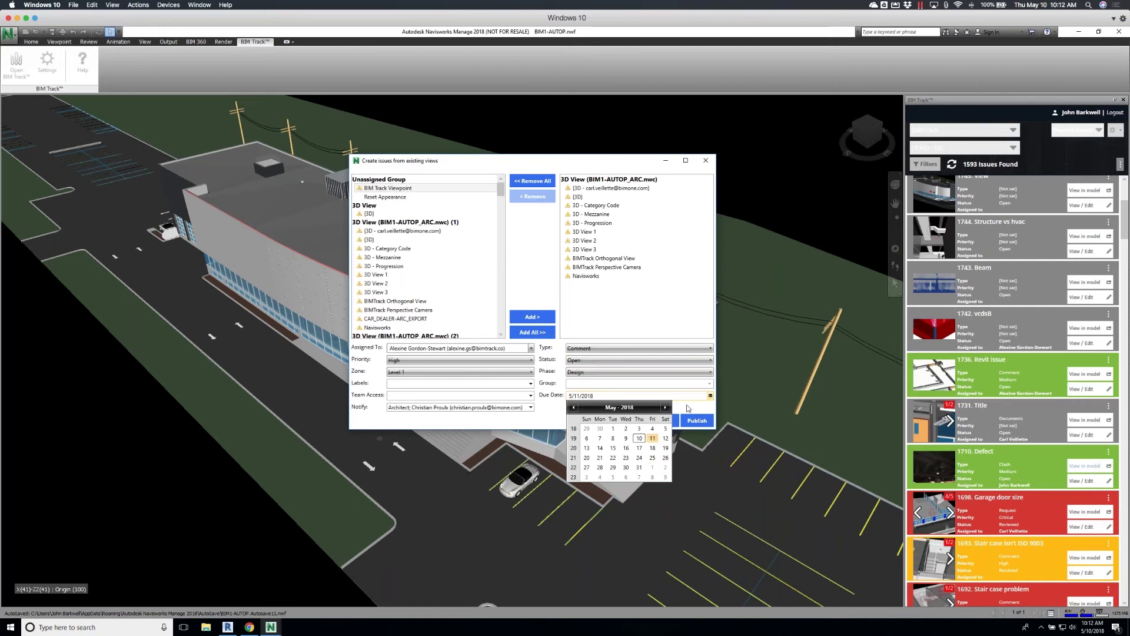
click(687, 407)
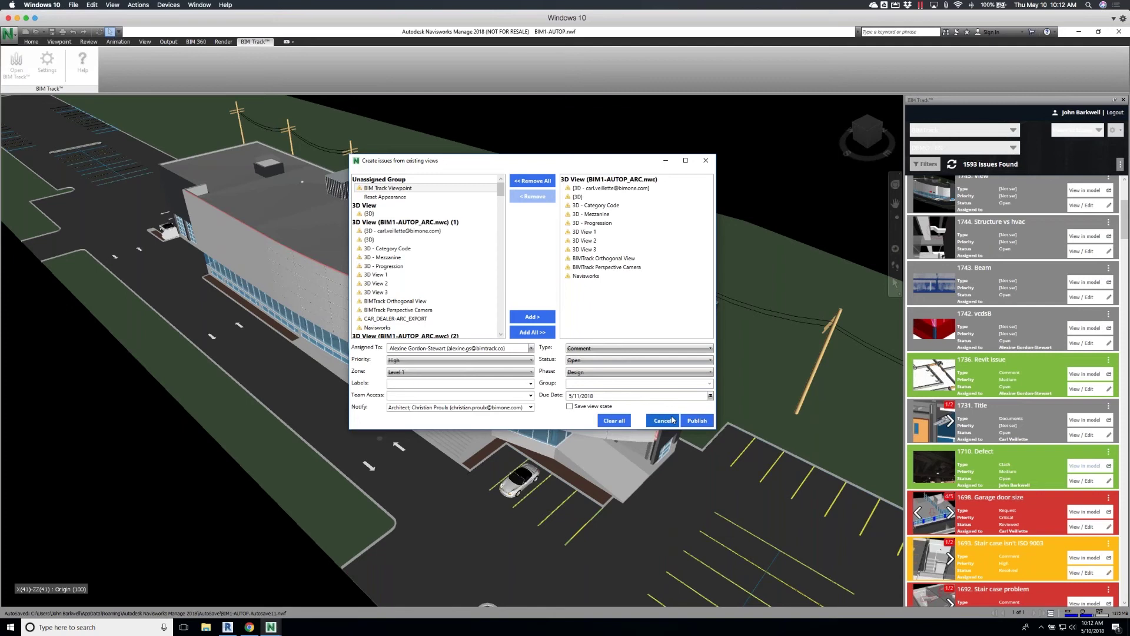
click(673, 420)
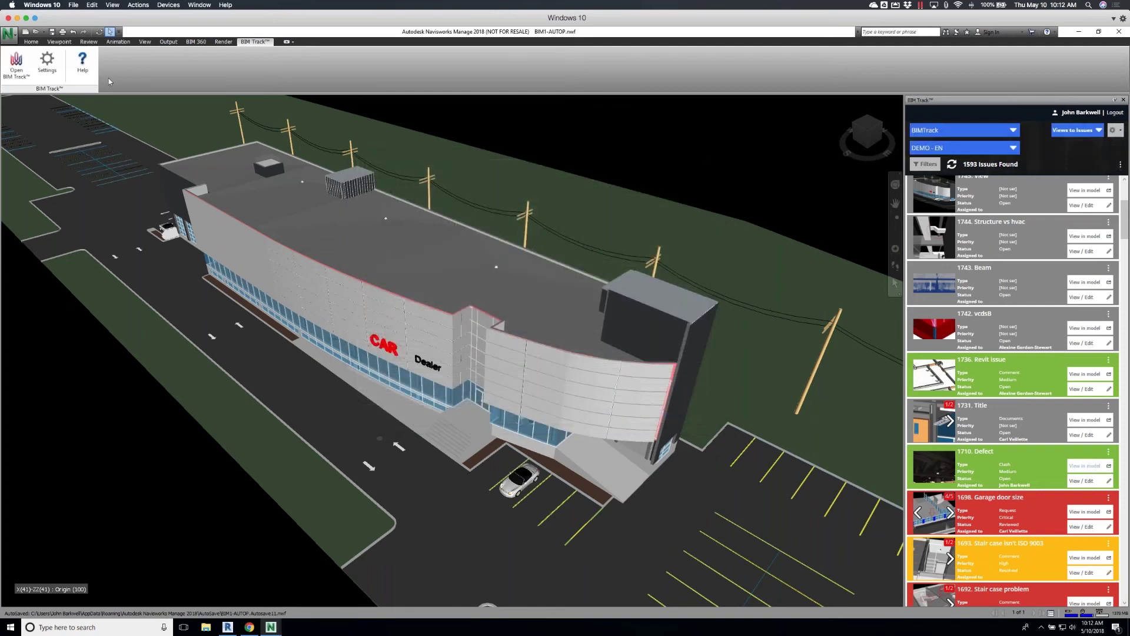
Open Clash Detective and set the status of the Joist 450 group containing Clash27 and Clash37 to Reviewed
click(31, 42)
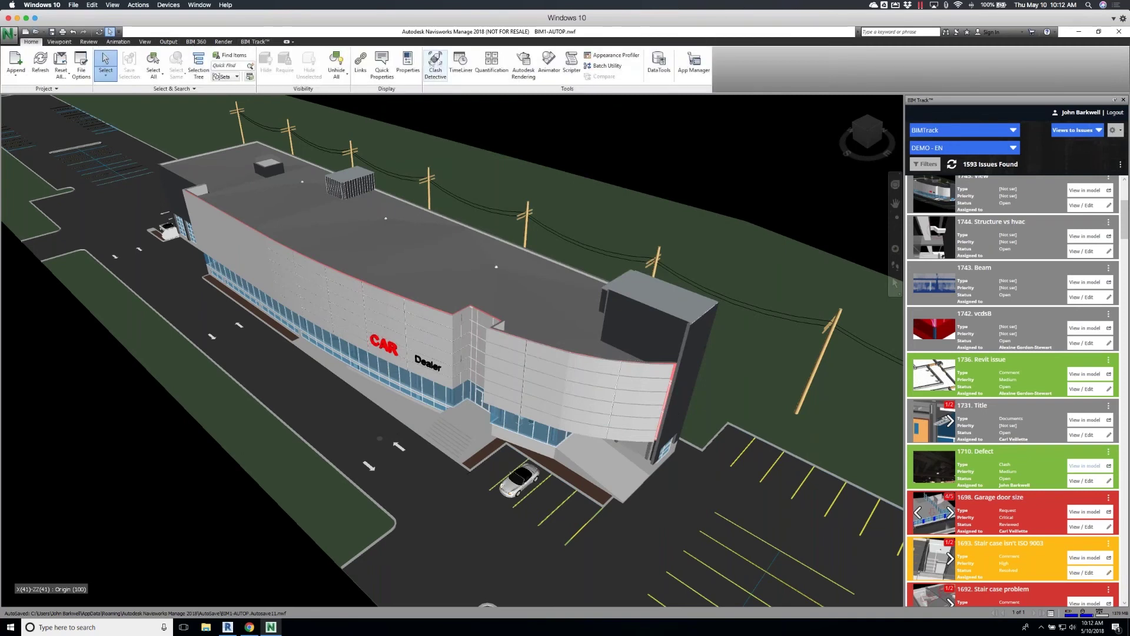
click(438, 61)
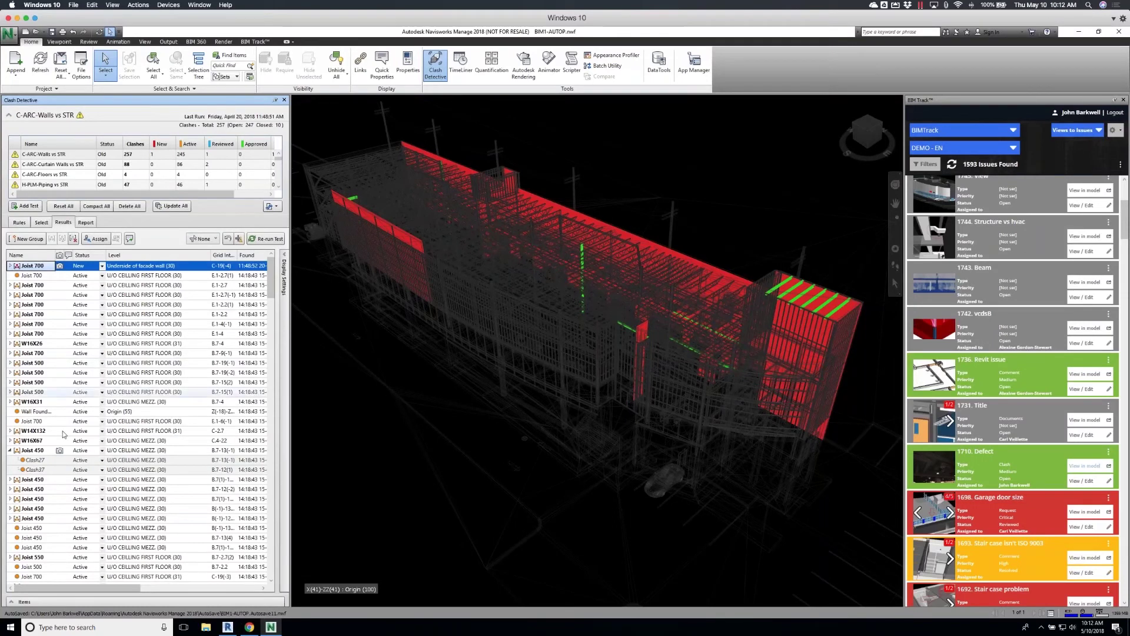
click(33, 451)
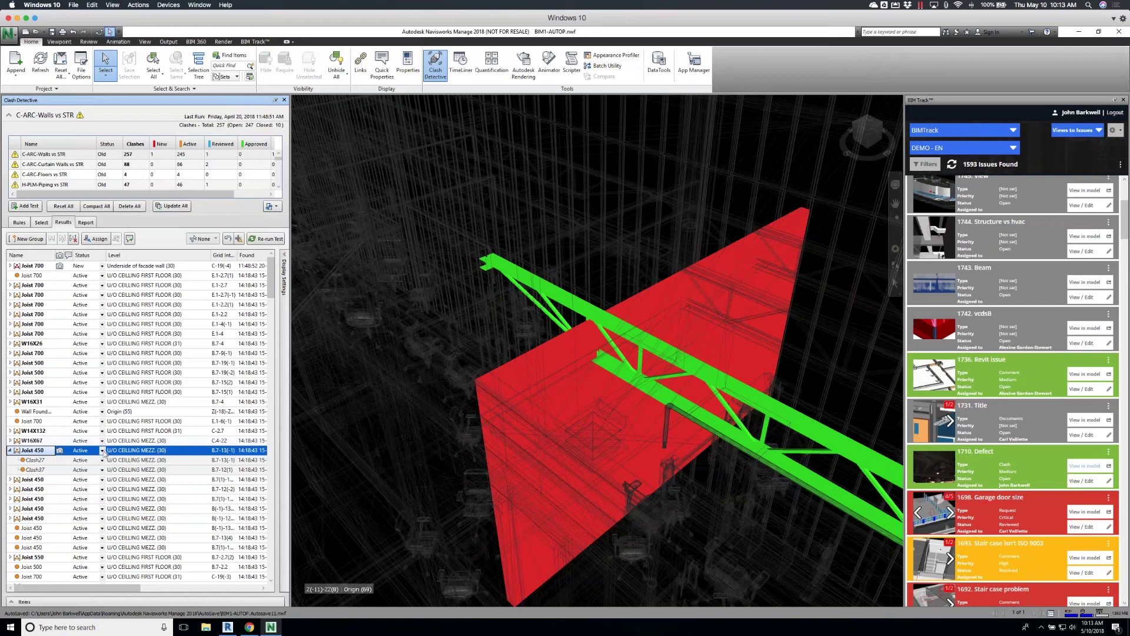
click(102, 451)
click(103, 451)
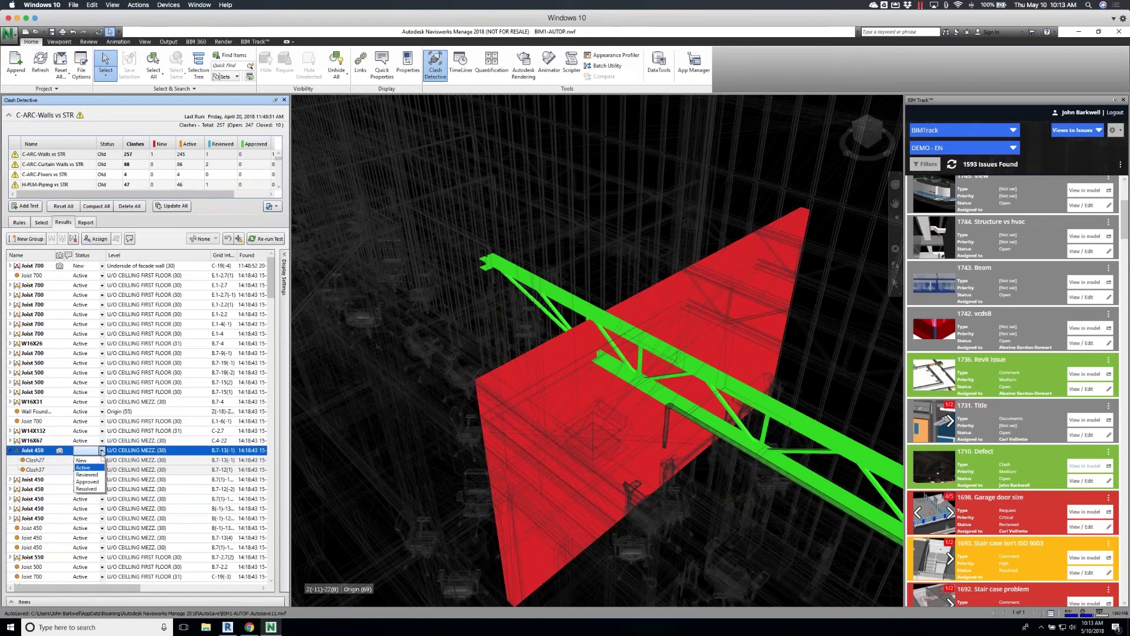
click(92, 478)
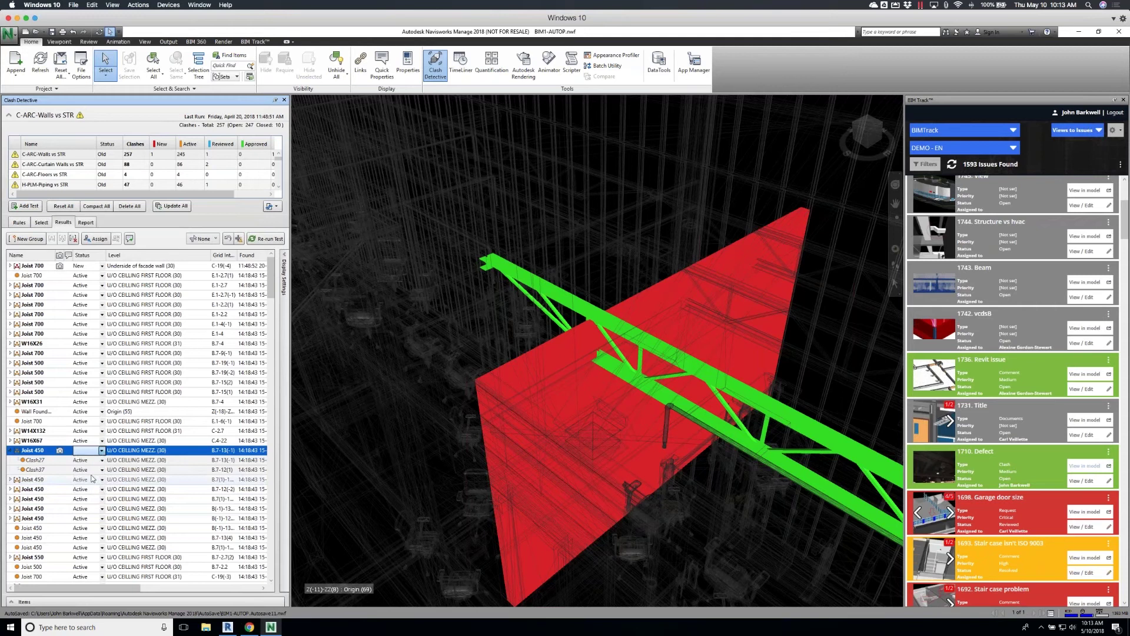
Inspect Clash27 and Clash37 in the model and return to their parent Joist 450 group
click(40, 462)
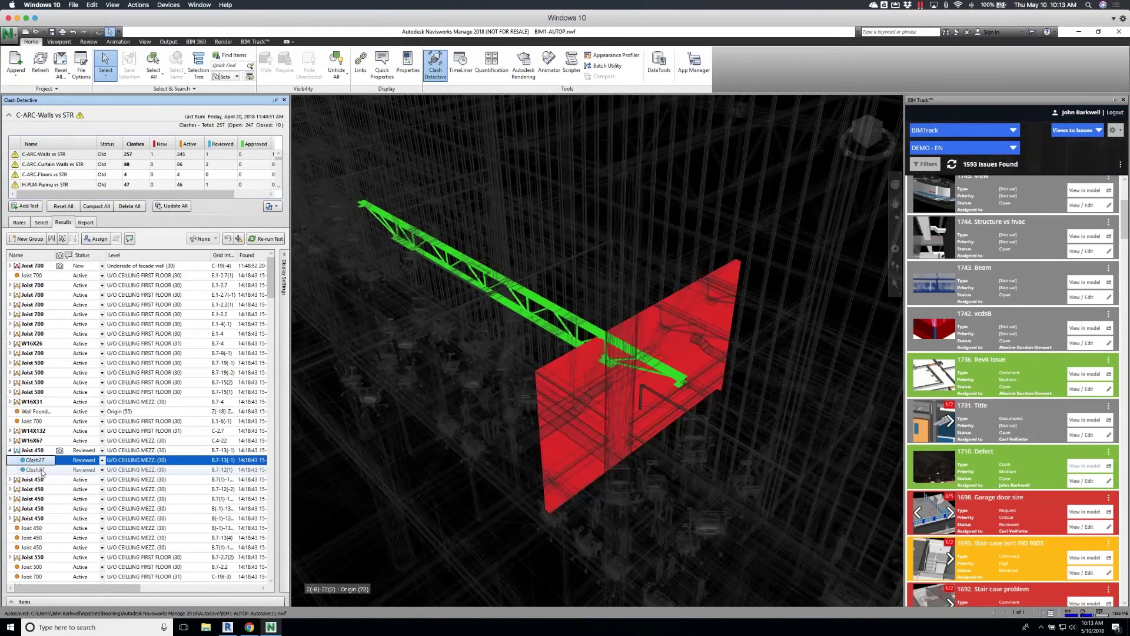
click(42, 471)
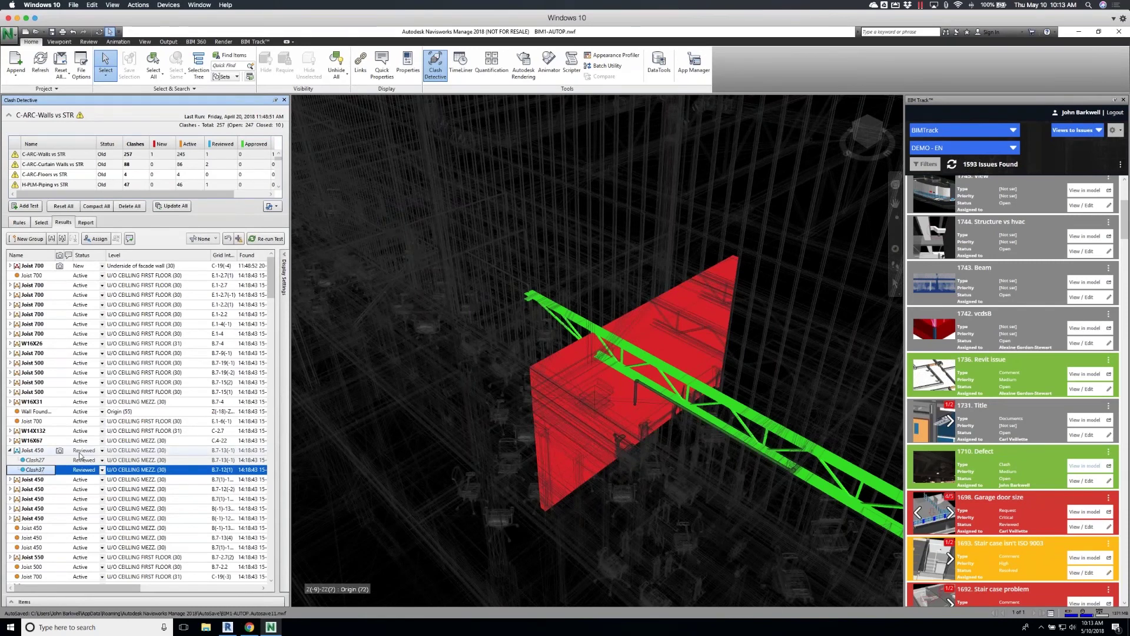
click(52, 450)
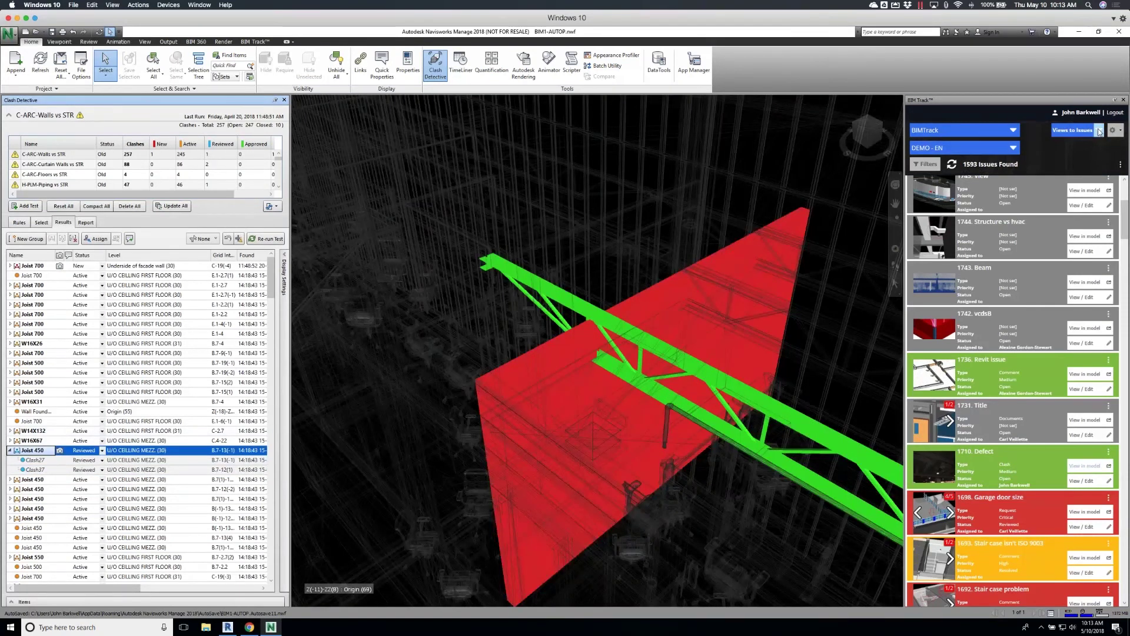
Start creating issues from clashes and choose the C-ARC-Walls vs STR clash test
click(1100, 131)
click(1085, 172)
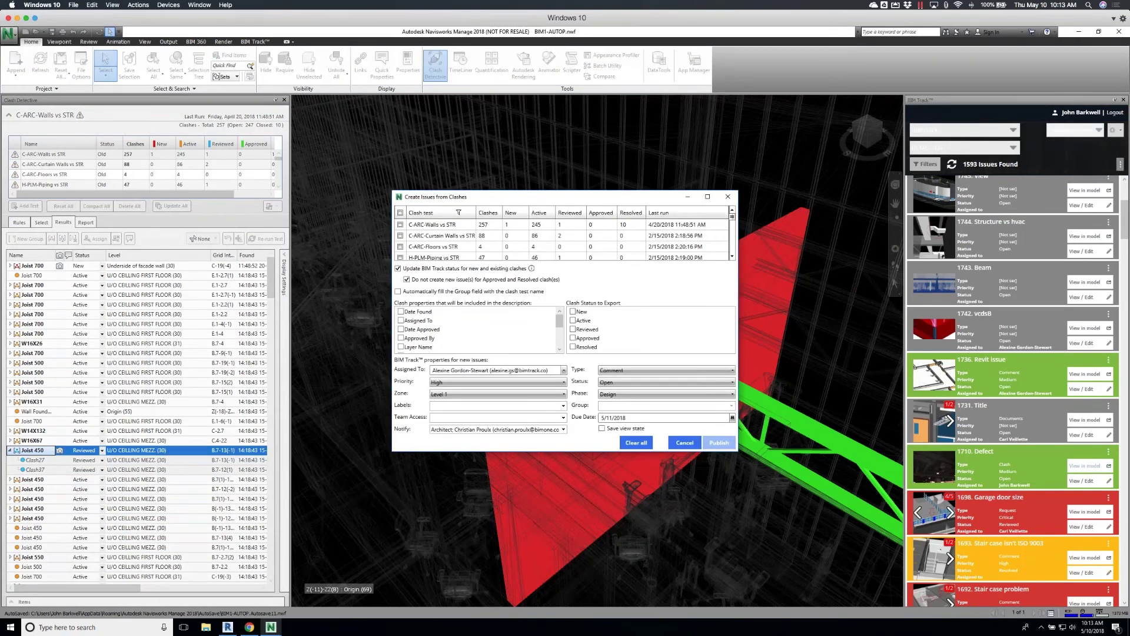
click(401, 225)
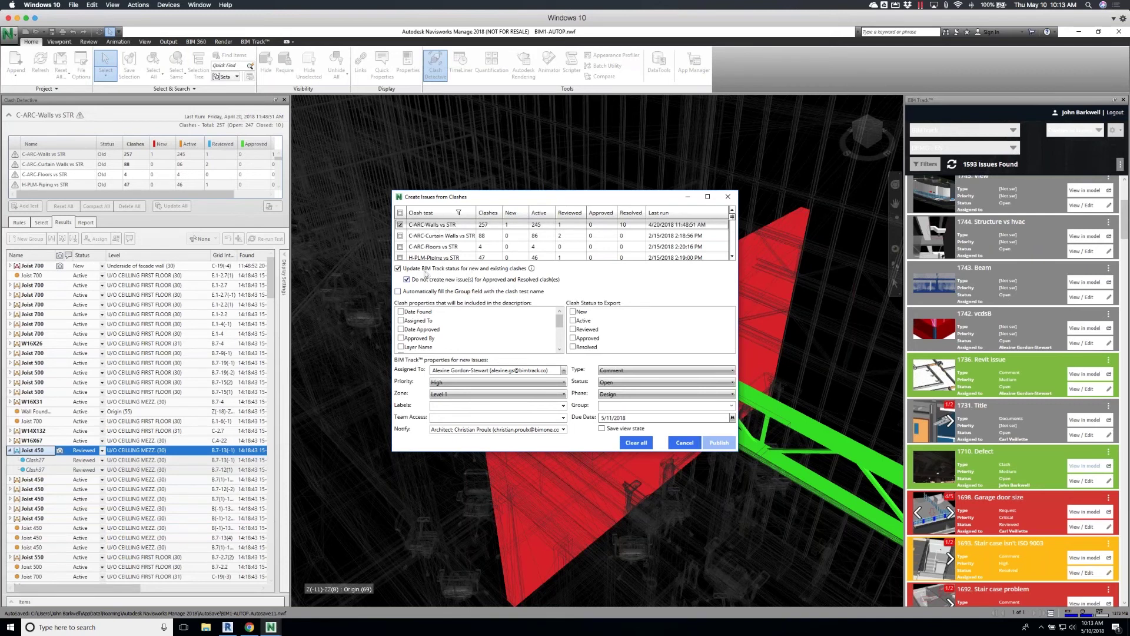
mouse_move(458, 274)
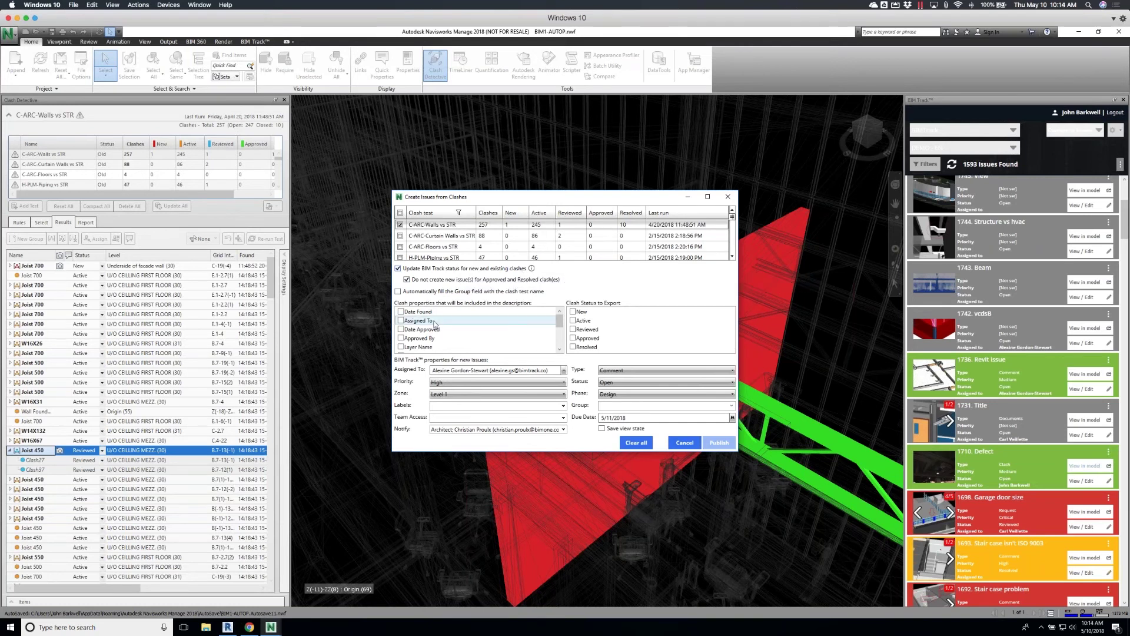
Include the Date Found, Distance and Description clash properties in the new issues' description
click(401, 311)
drag(563, 326, 560, 339)
click(401, 329)
click(401, 339)
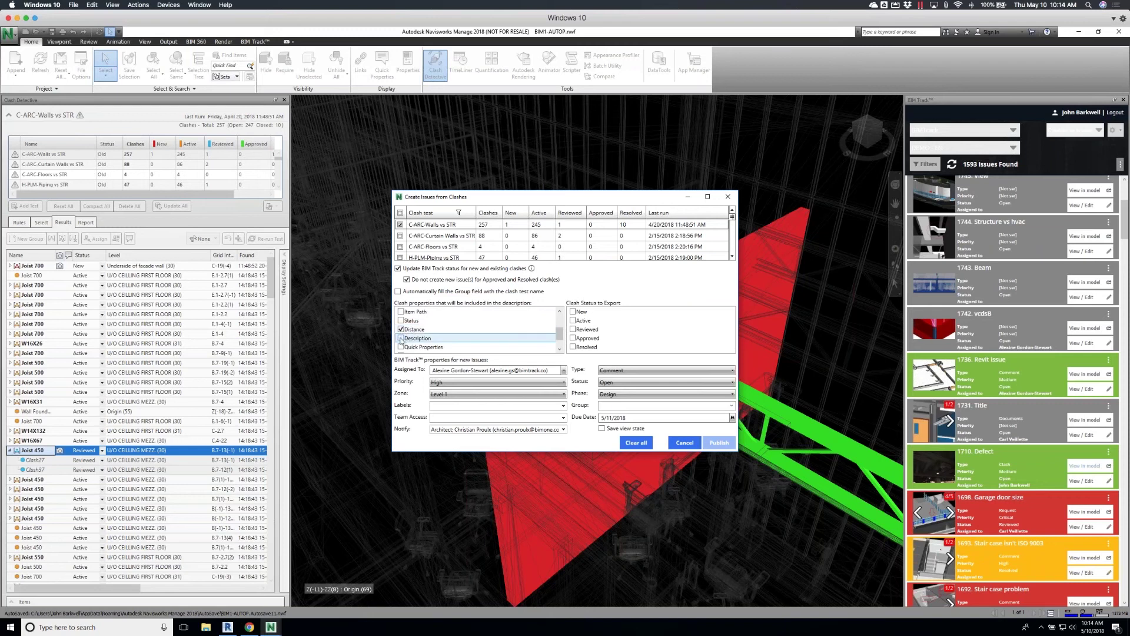
Include the clash Description, limit the export to Reviewed clashes, save the view state, and publish the issues
click(401, 339)
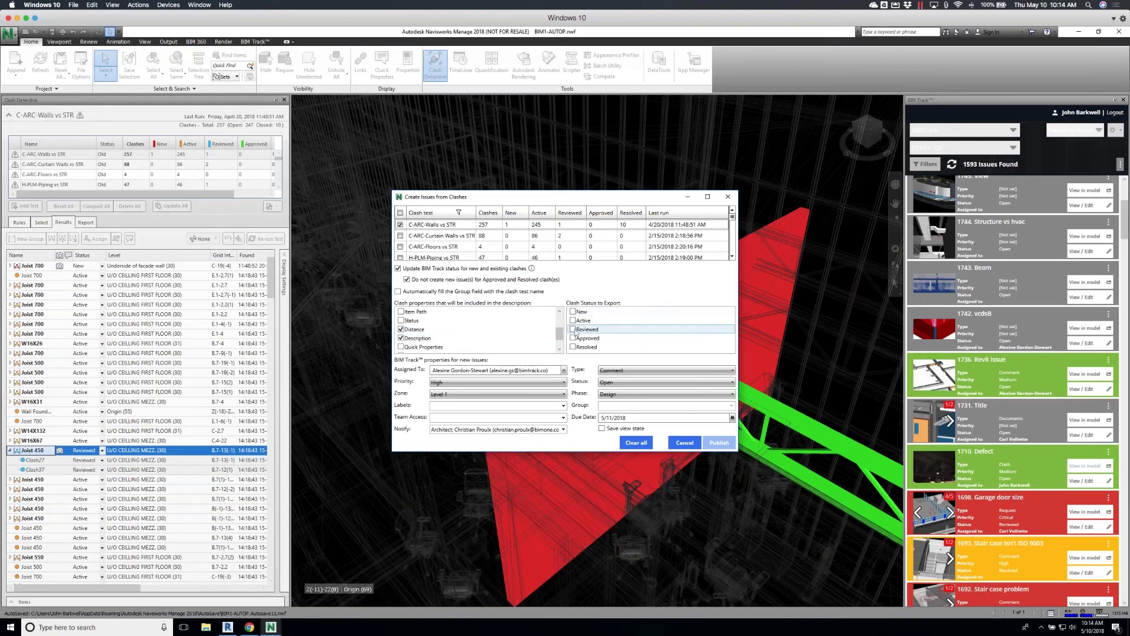
click(573, 329)
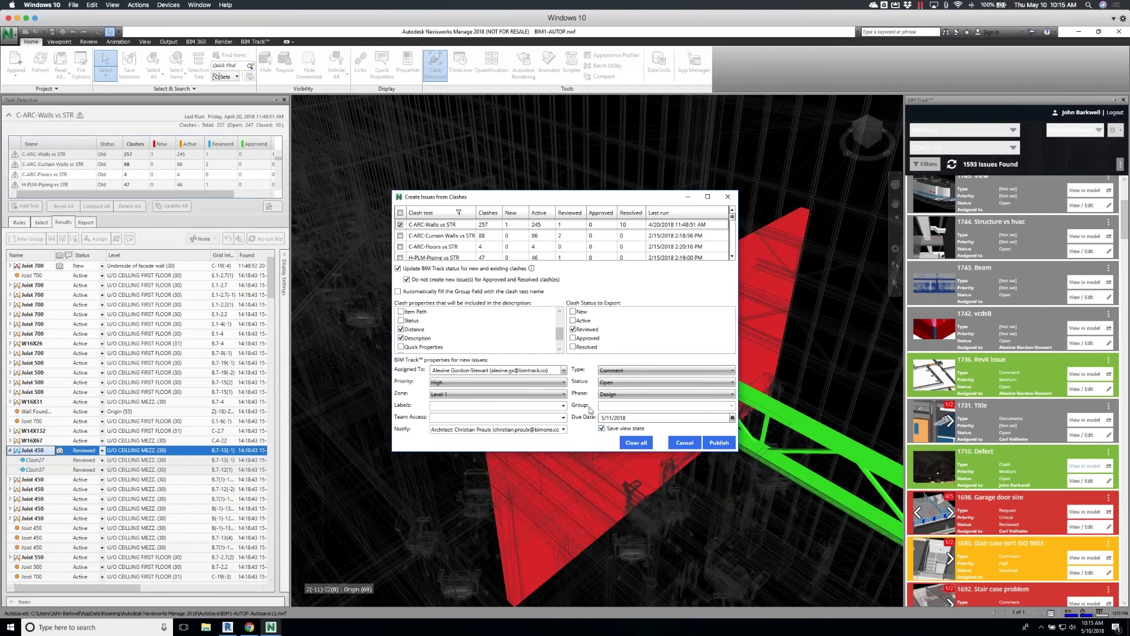
click(721, 446)
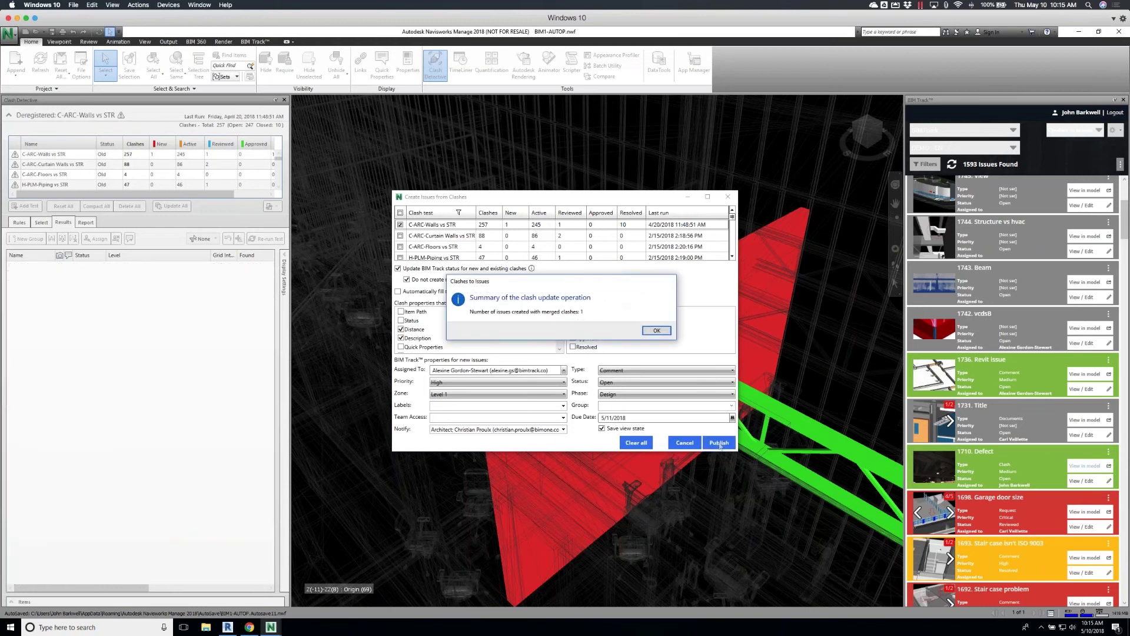
click(655, 331)
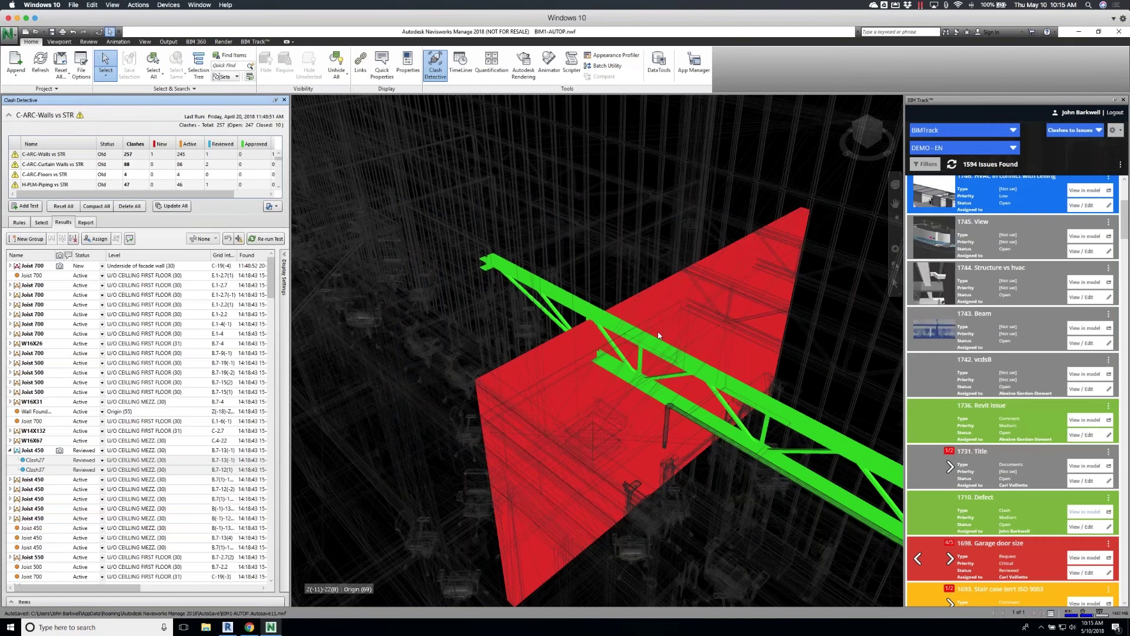
Browse the snapshots of the new Joist 450 issue and examine the options for adding or updating its viewpoints
scroll(986, 345, up, 3)
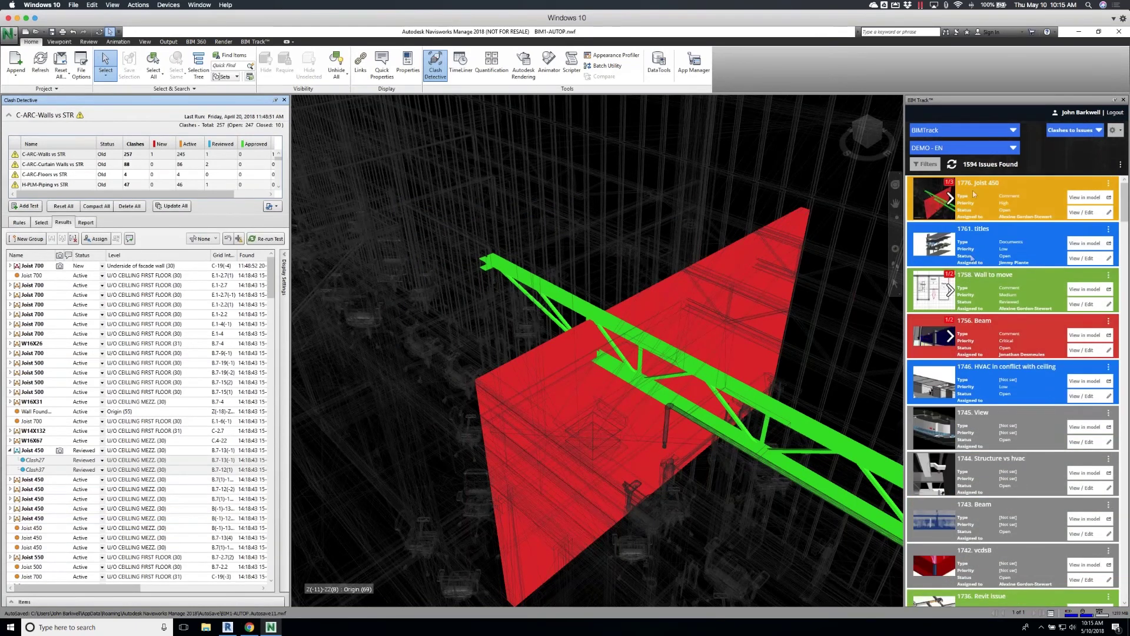
click(940, 201)
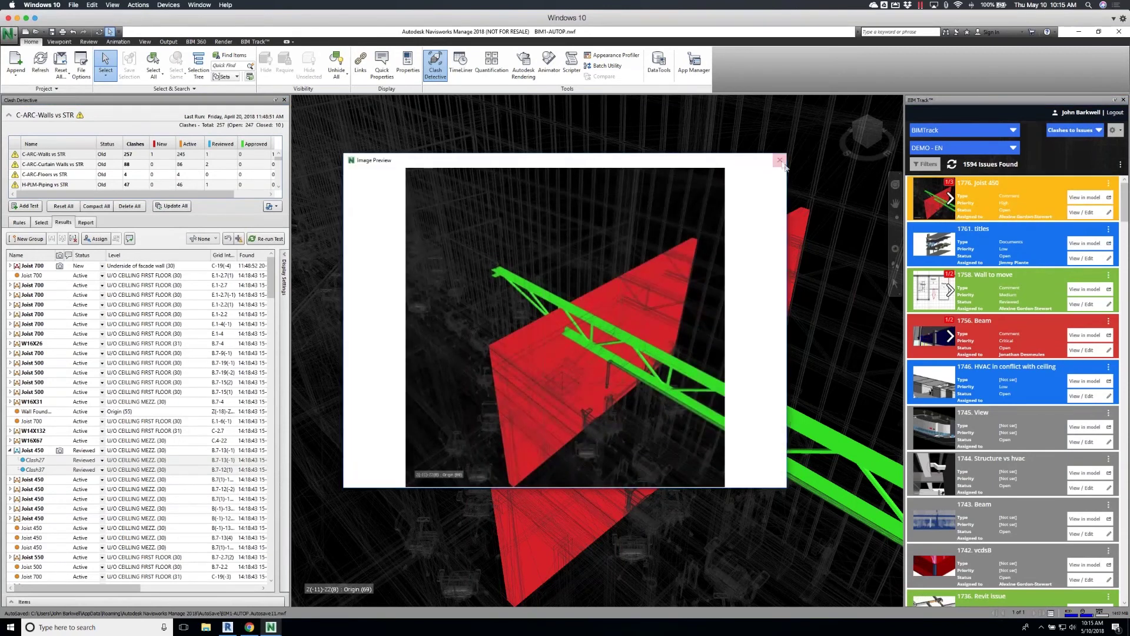
click(781, 161)
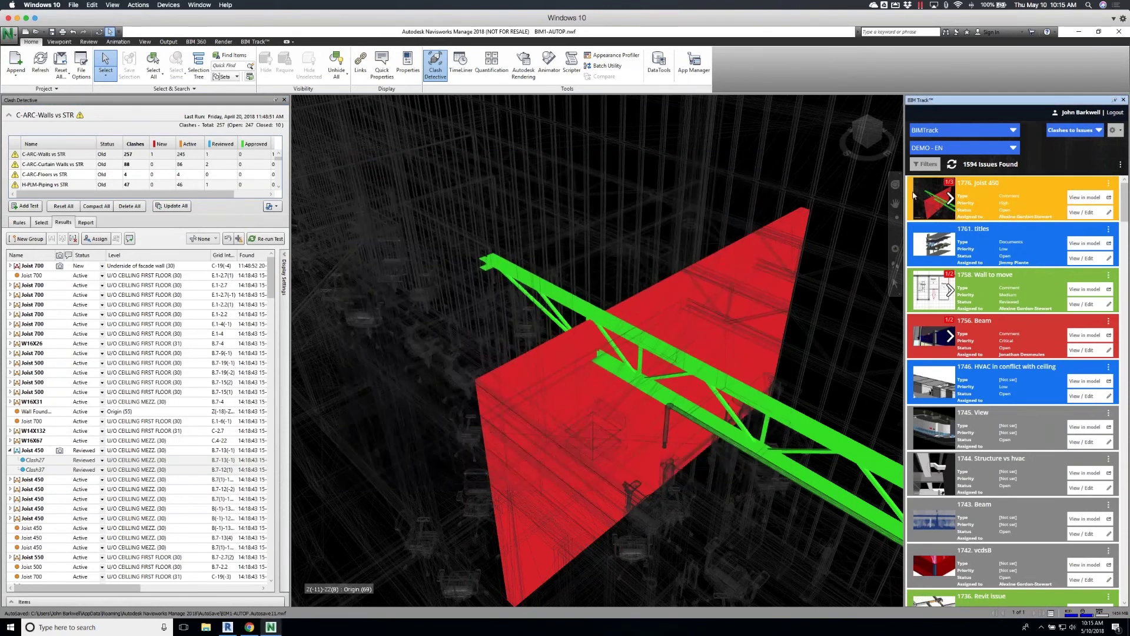
click(950, 200)
click(950, 202)
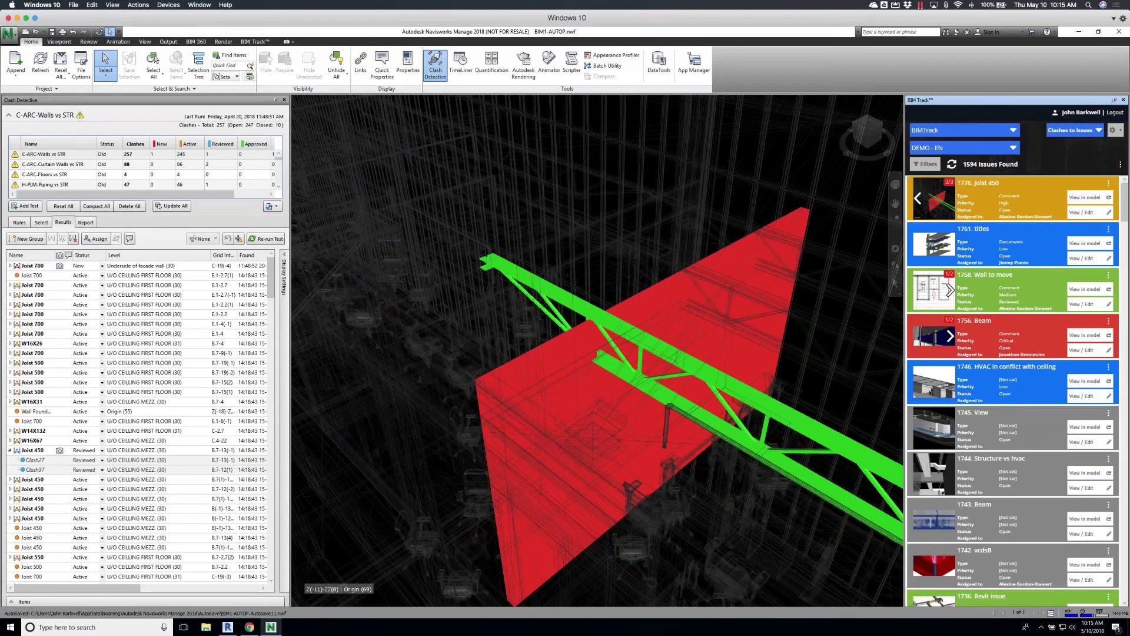
right_click(936, 200)
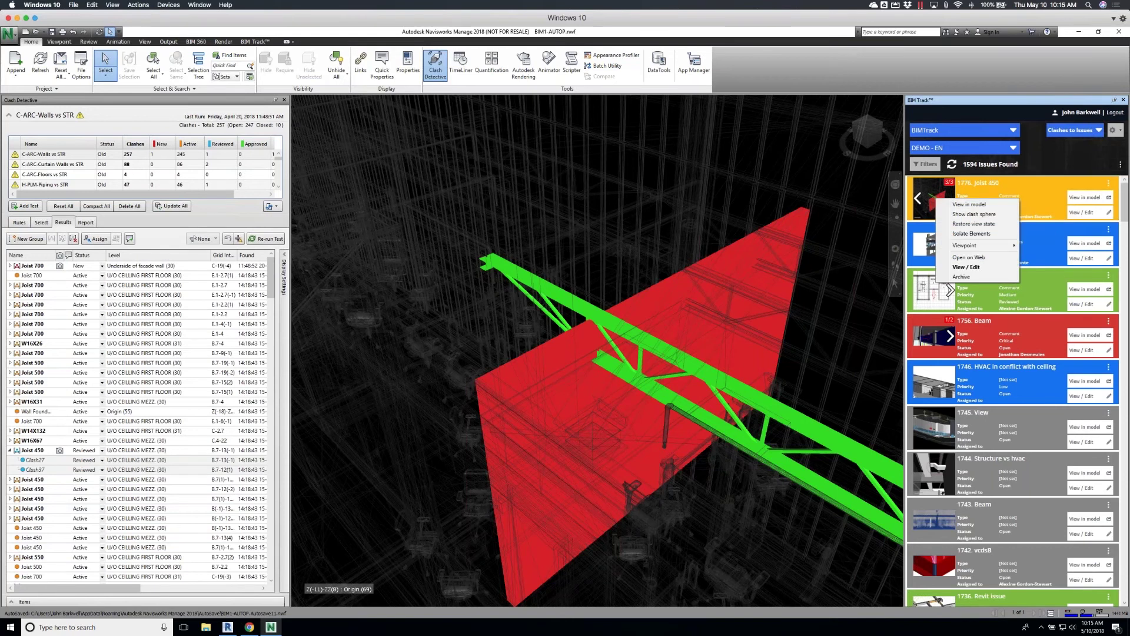
mouse_move(959, 247)
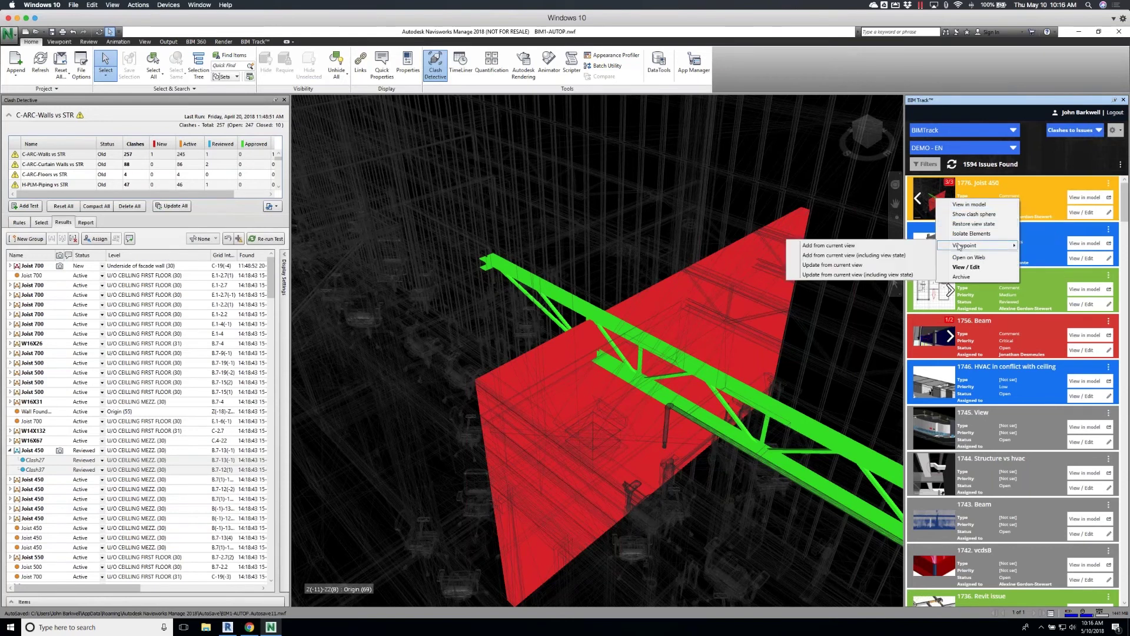
click(841, 257)
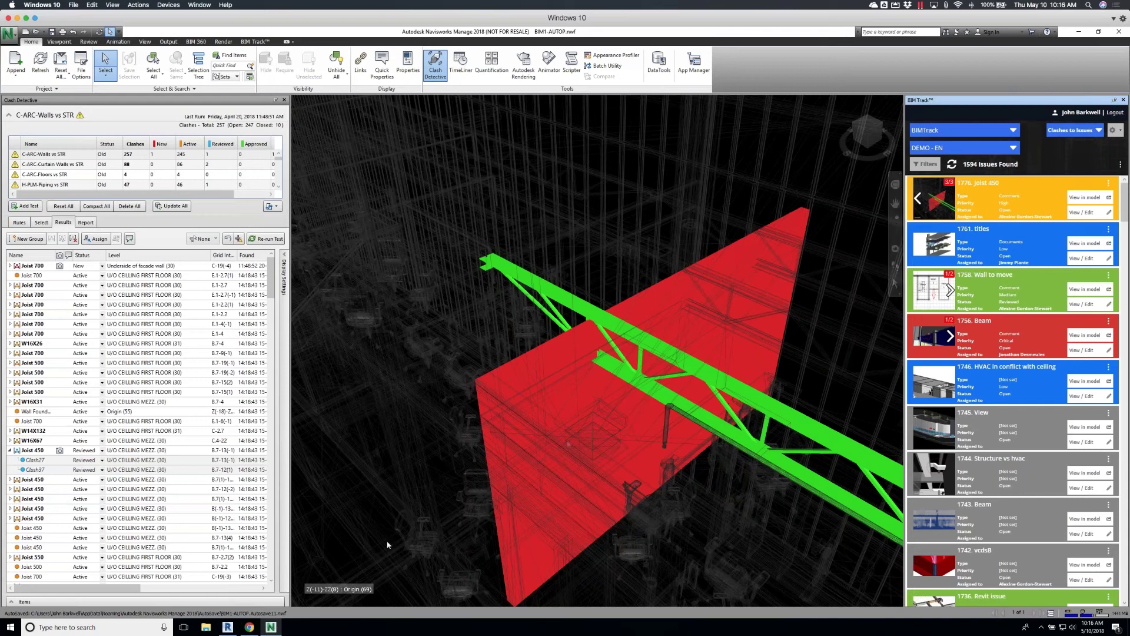
Switch to Revit, refresh the BIM Track issue list, and preview the Joist 450 issue's snapshot
click(228, 628)
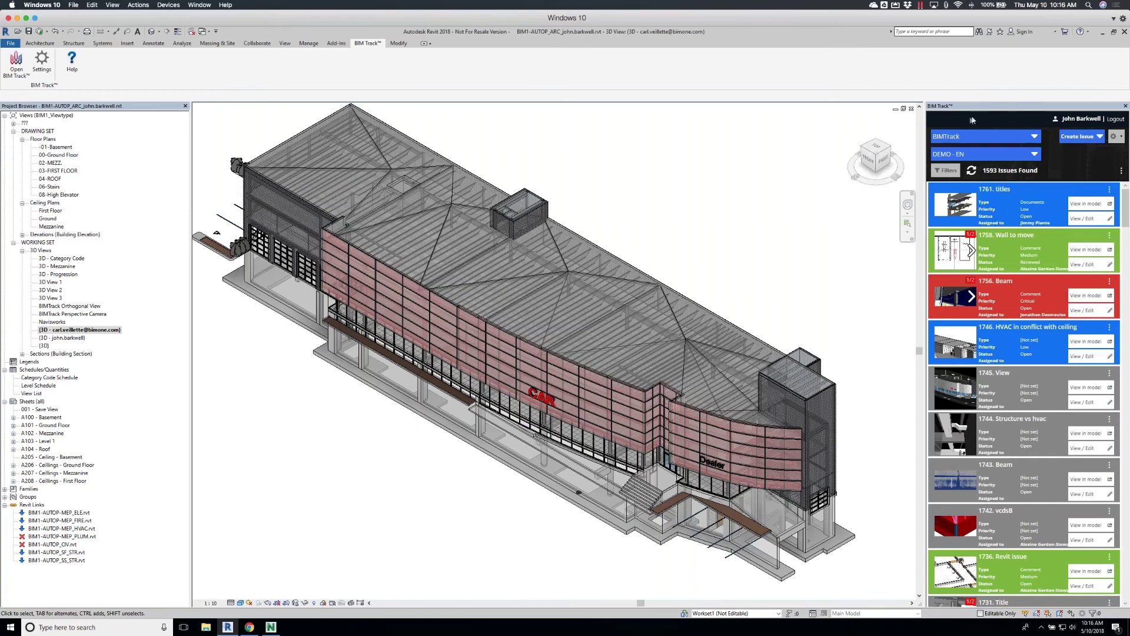
click(972, 170)
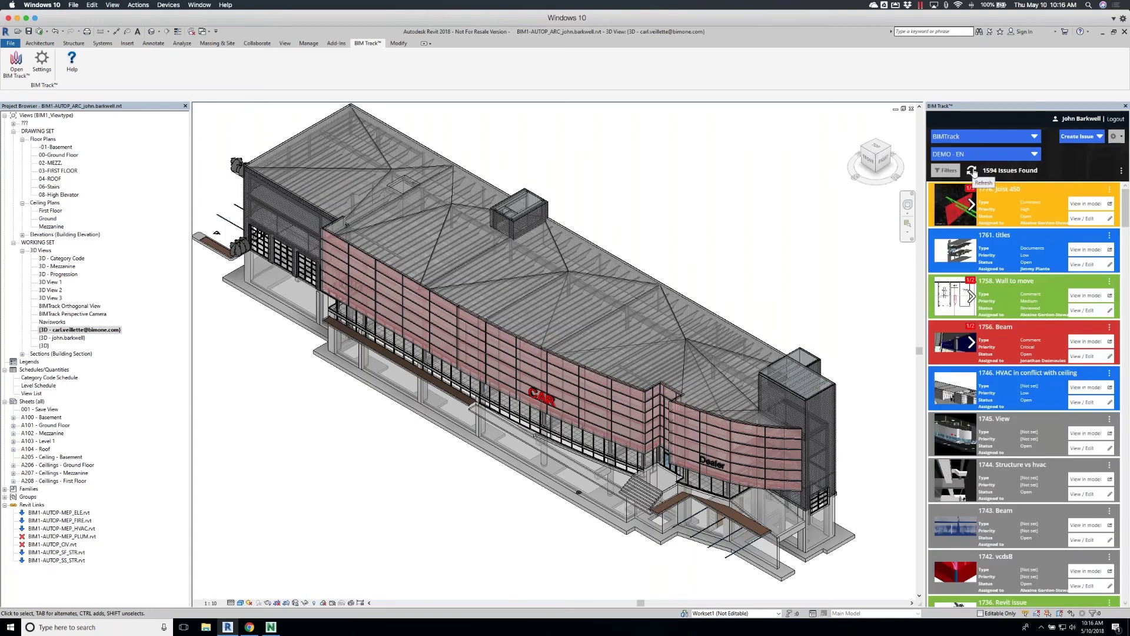
click(955, 204)
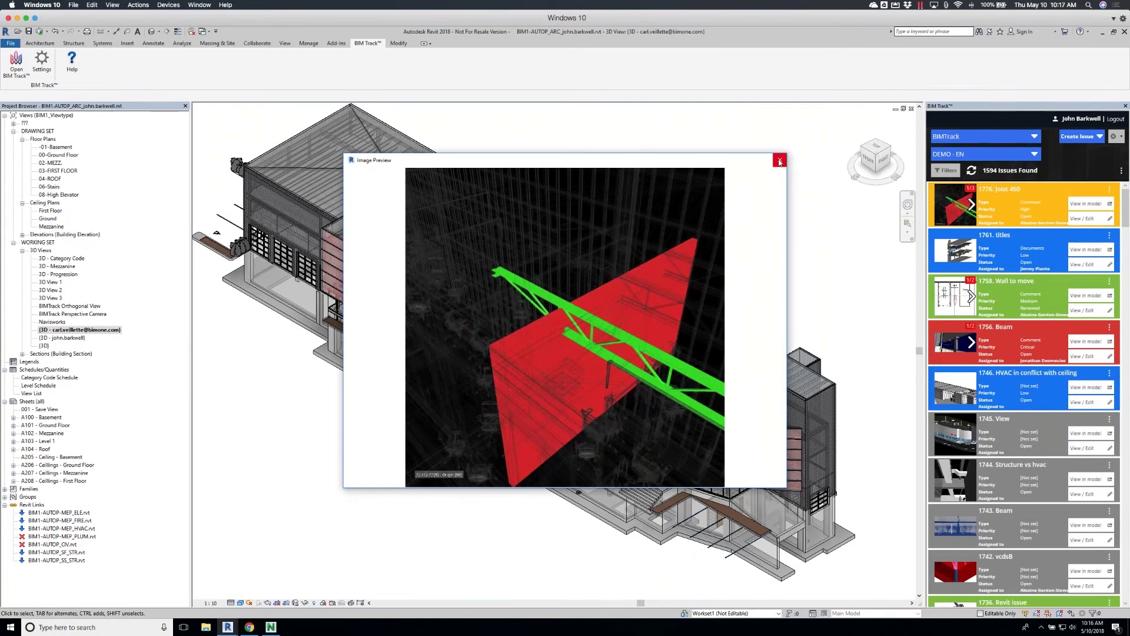
click(780, 160)
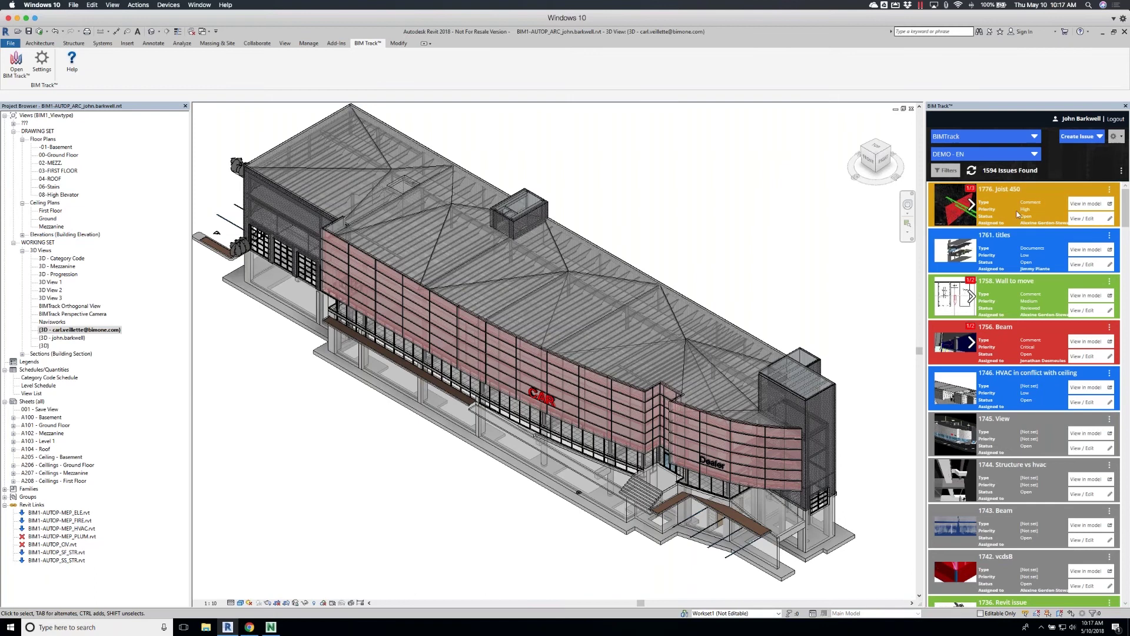
Show the Joist 450 issue in the model and isolate its clash spheres in a 3D view with Selection Box
click(1092, 205)
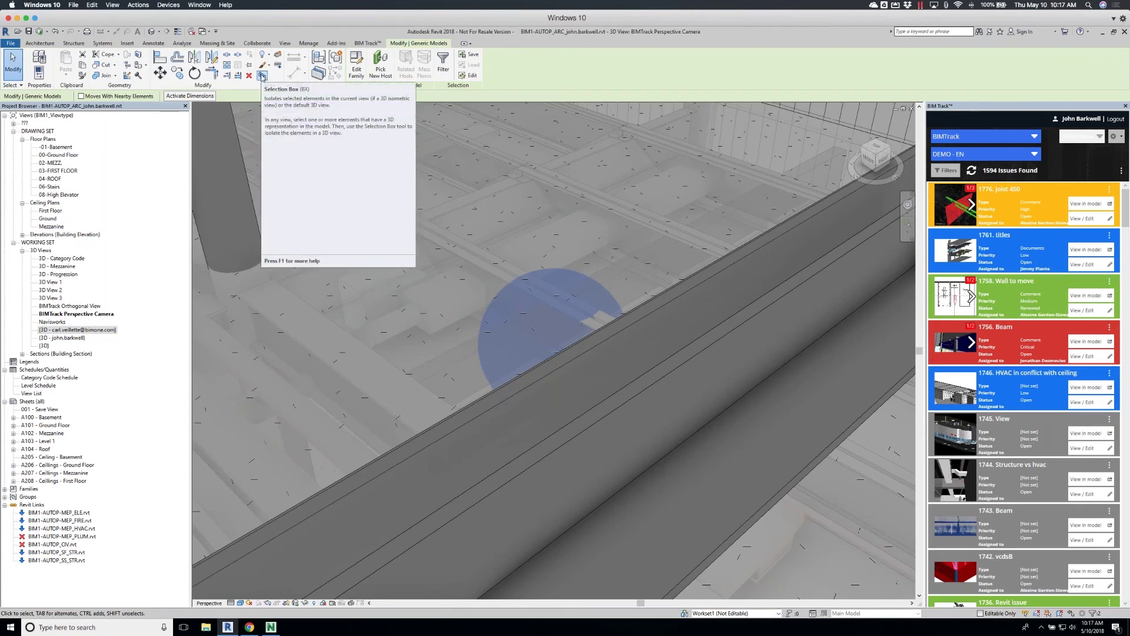
click(262, 75)
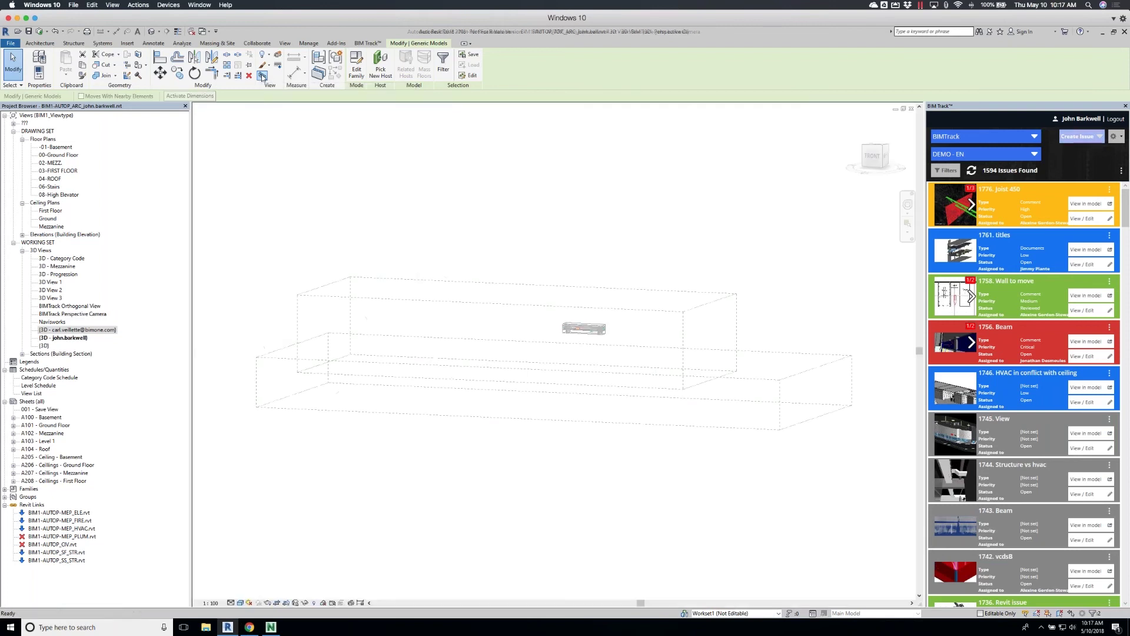
scroll(582, 329, up, 3)
scroll(589, 331, up, 3)
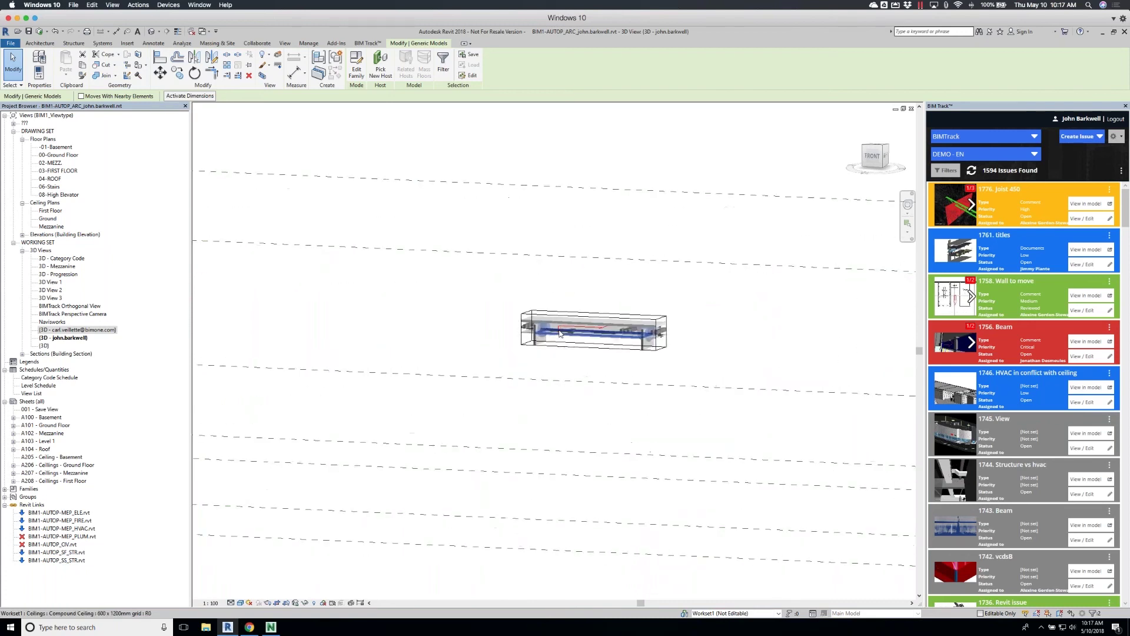
scroll(560, 333, up, 3)
scroll(559, 333, up, 3)
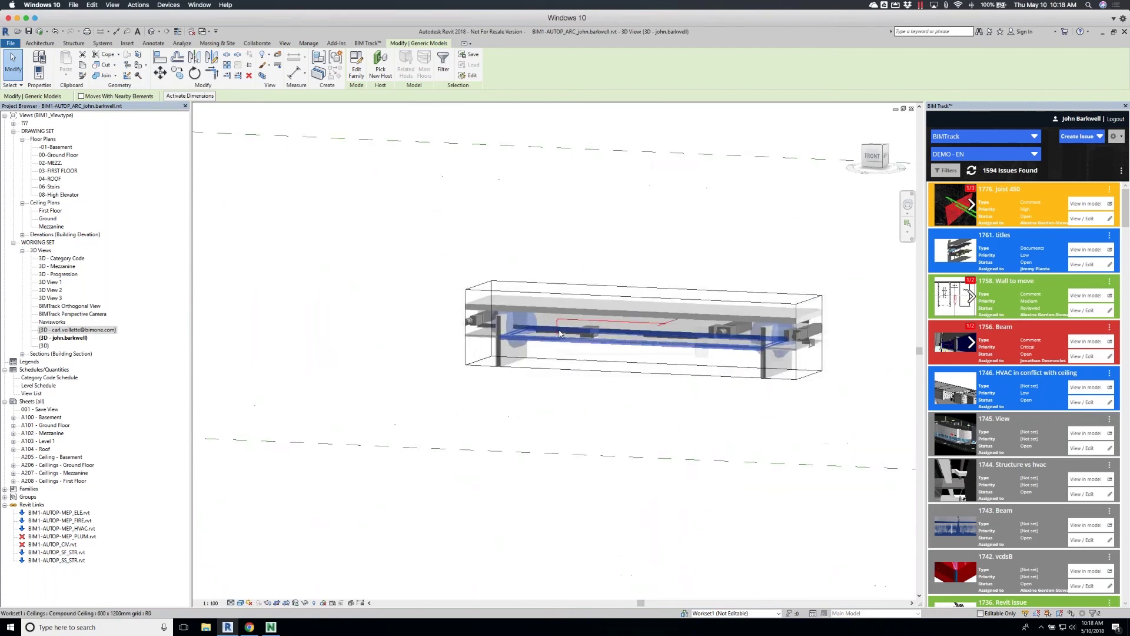
scroll(559, 333, up, 1)
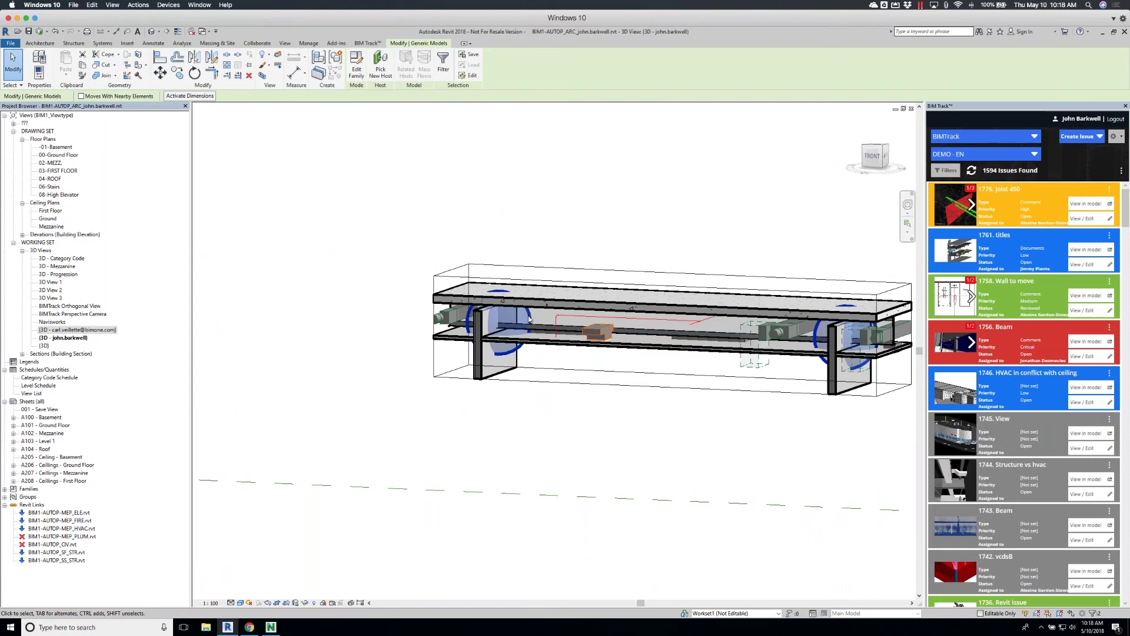
click(619, 237)
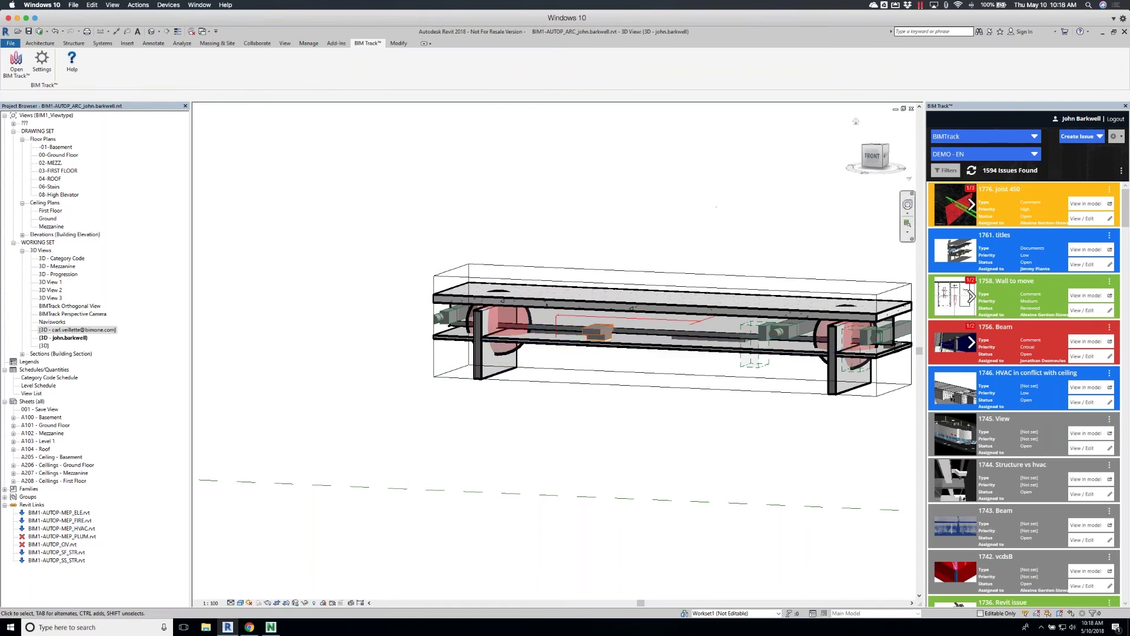
Review the Joist 450 issue's clash description in its edit form and attach a captured region of the isolated clash area to a comment
click(1086, 219)
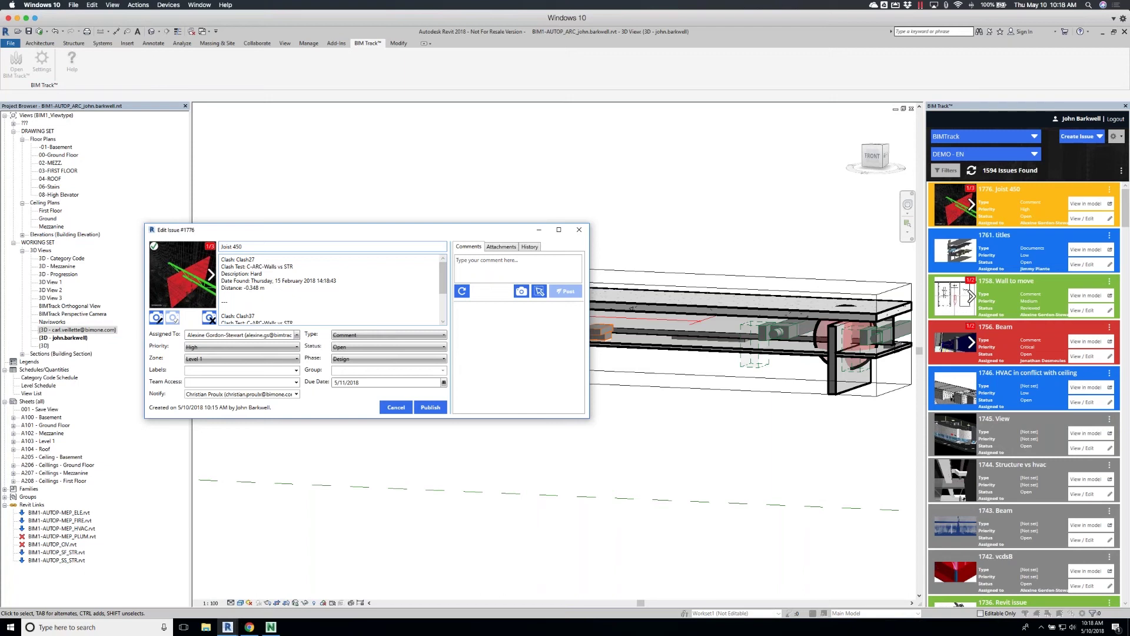
scroll(445, 292, down, 2)
mouse_move(445, 293)
mouse_down()
mouse_move(443, 305)
mouse_move(447, 271)
mouse_up()
click(539, 292)
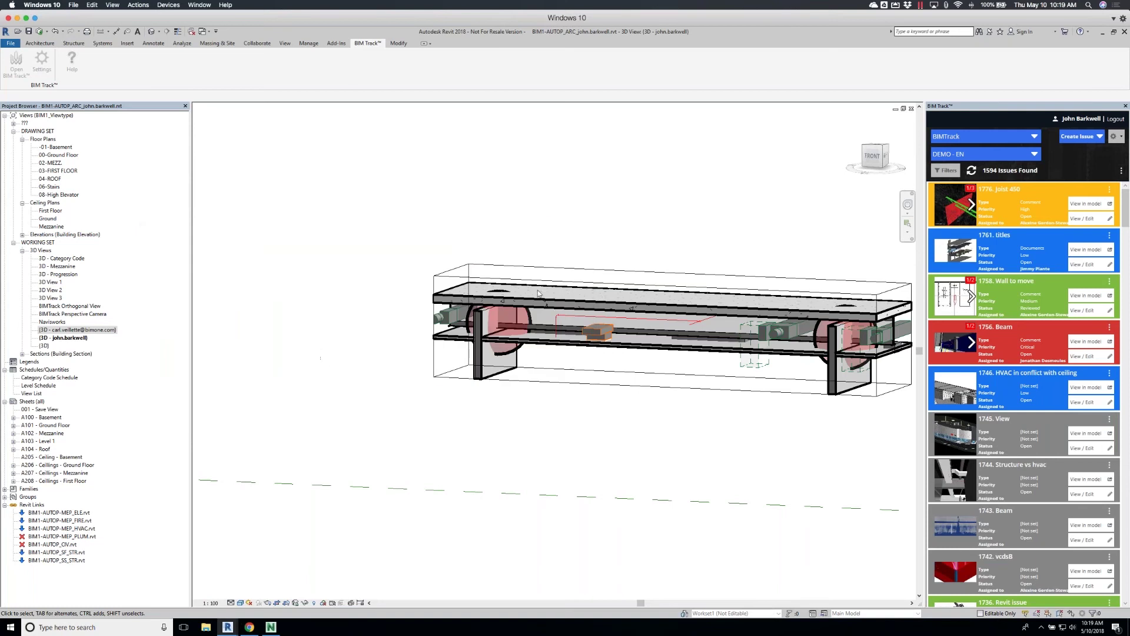
drag(425, 252, 646, 411)
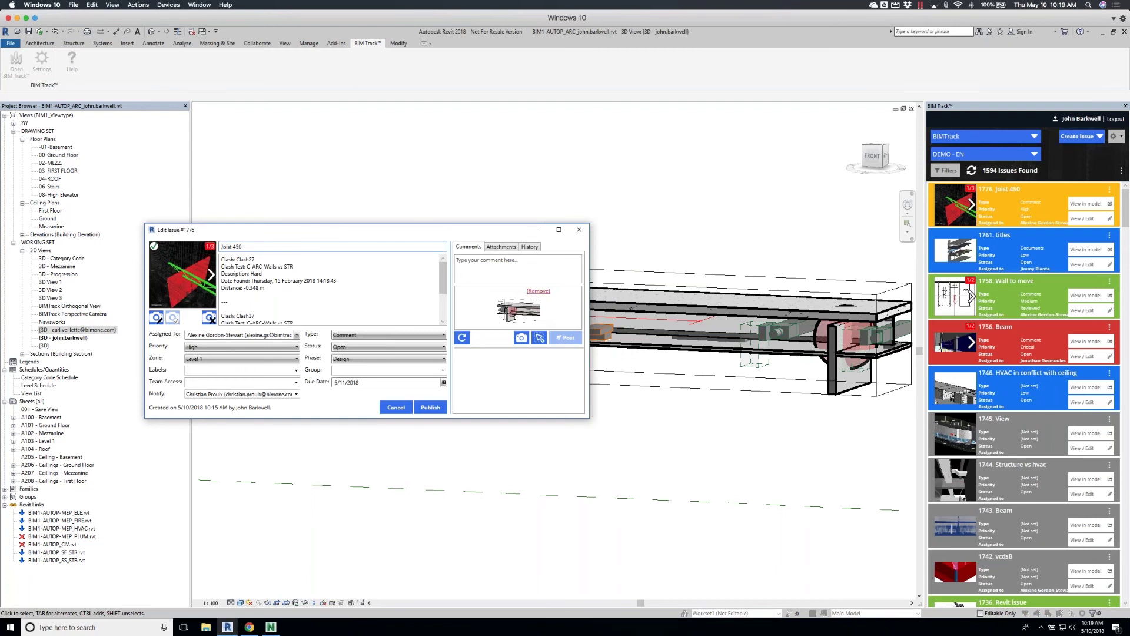
Post the comment "I made the fix today" with the attached capture on the Joist 450 issue
click(496, 267)
text(i made the fix today)
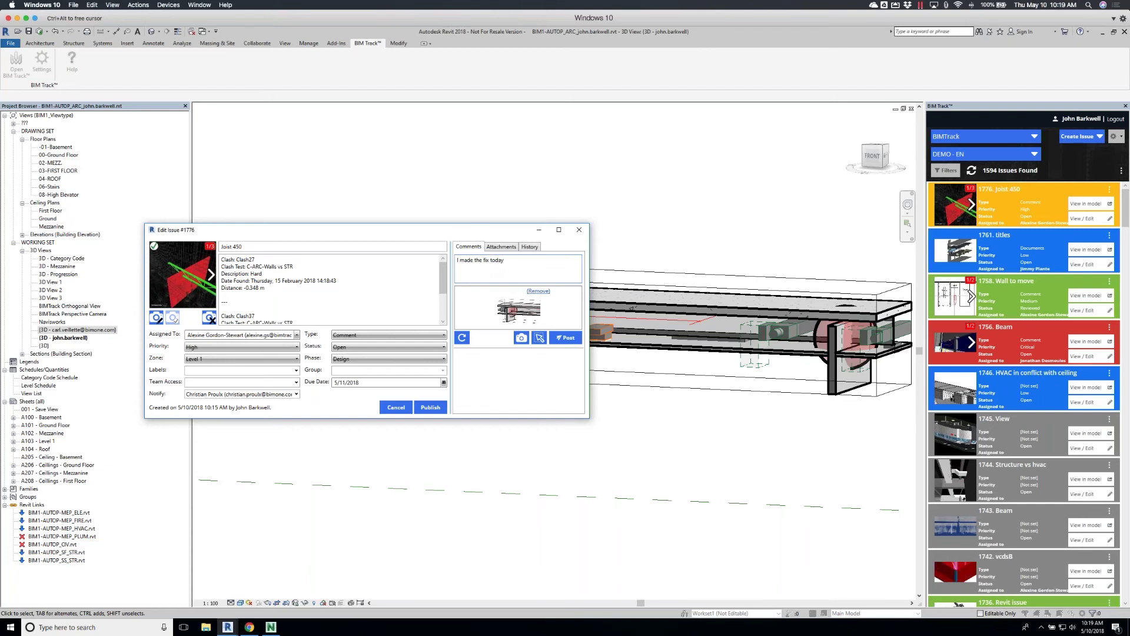
click(571, 338)
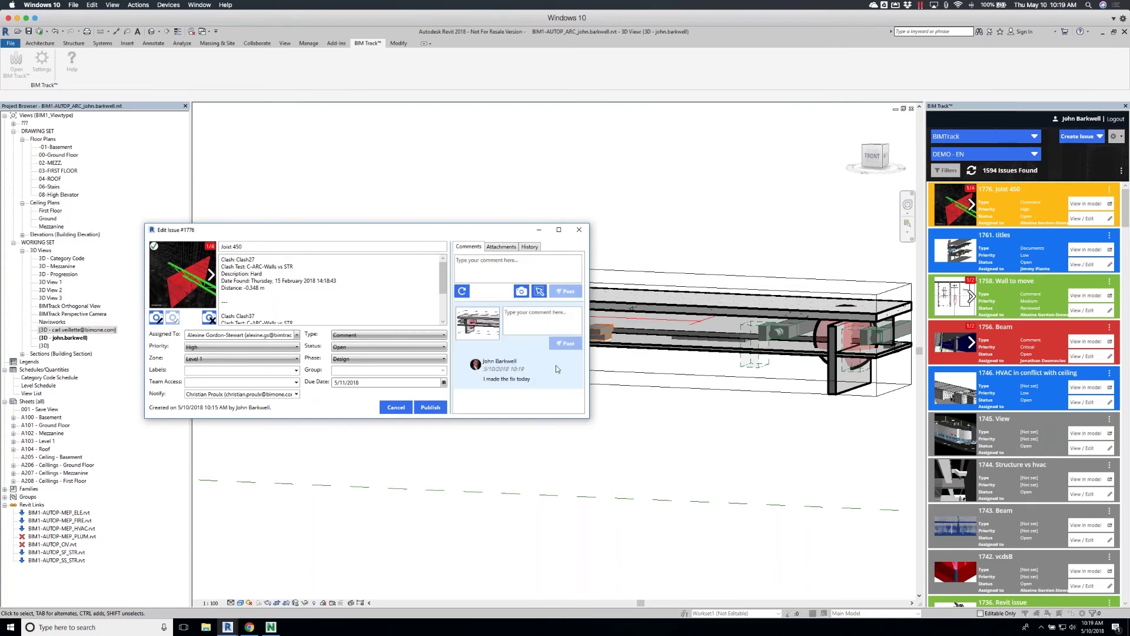
Set the Joist 450 issue's status to Resolved and publish the change
click(414, 346)
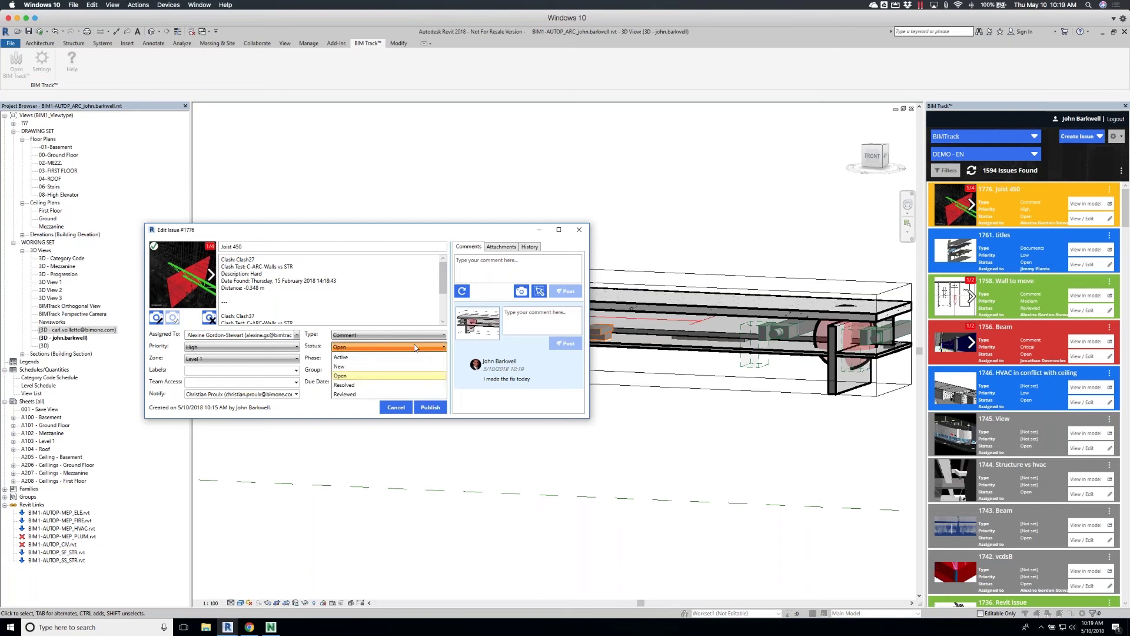
click(365, 386)
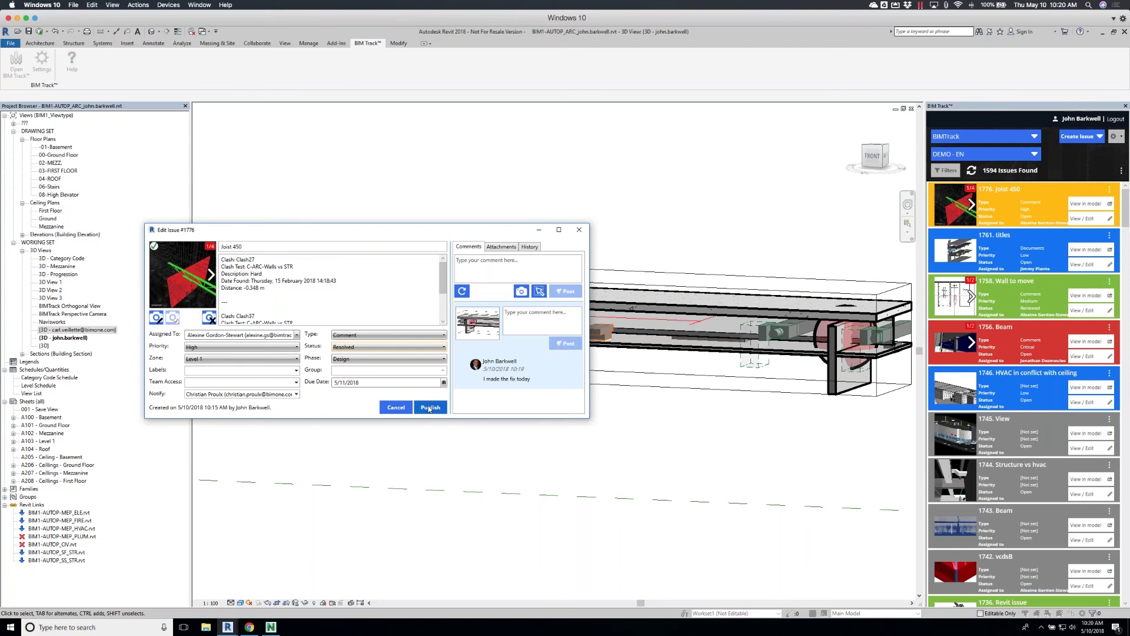
click(429, 408)
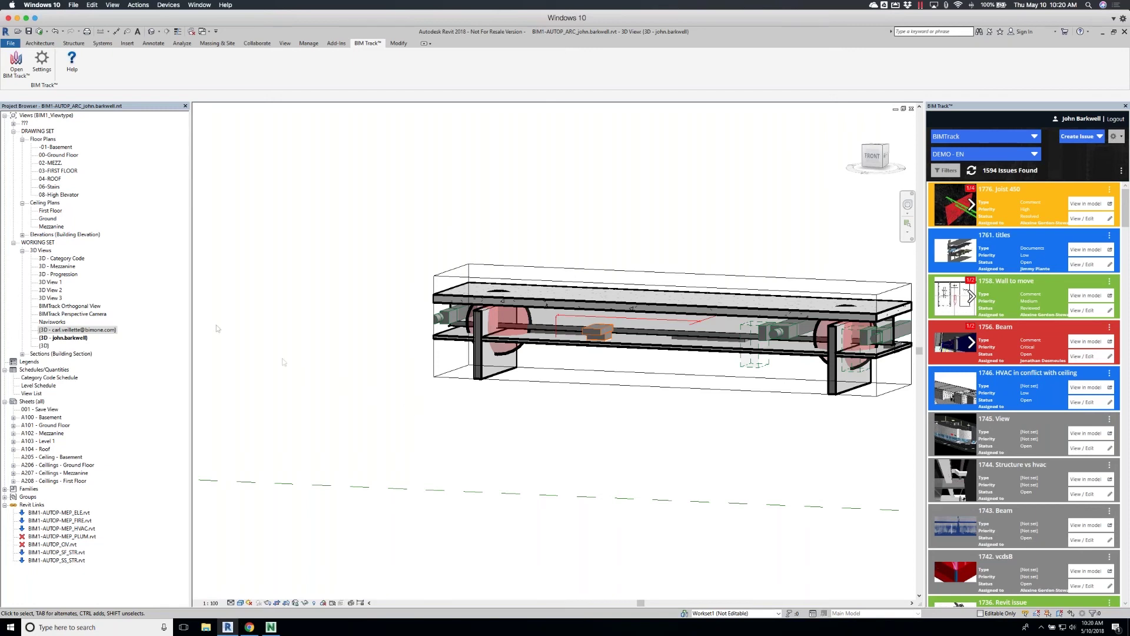
Open the 02-MEZZ. floor plan and start a new issue from the active view
double_click(57, 164)
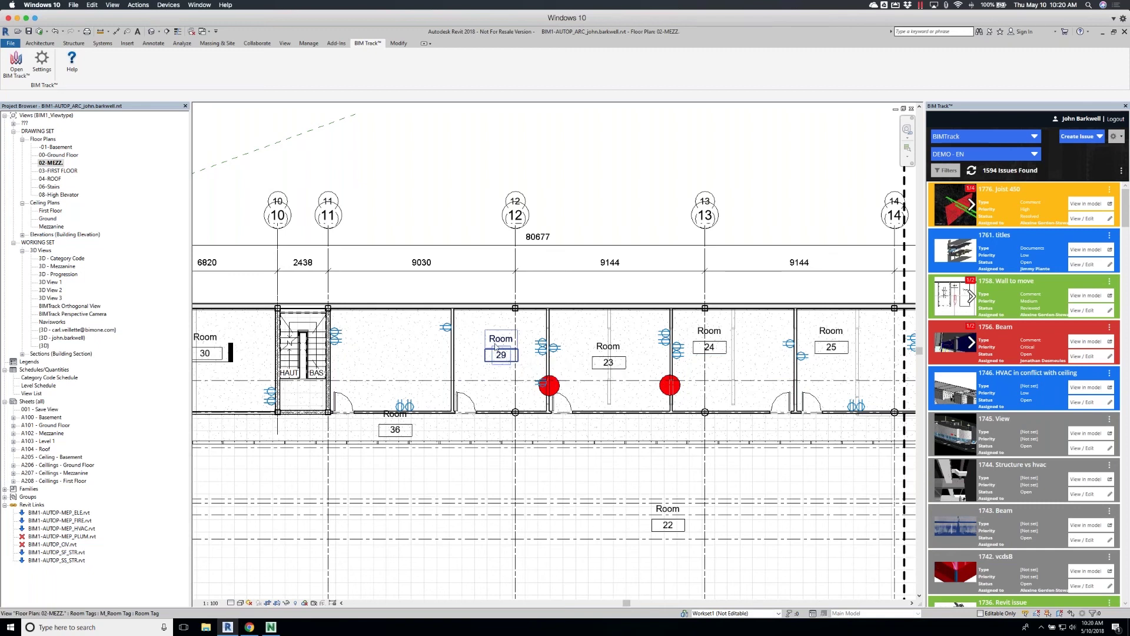
click(894, 217)
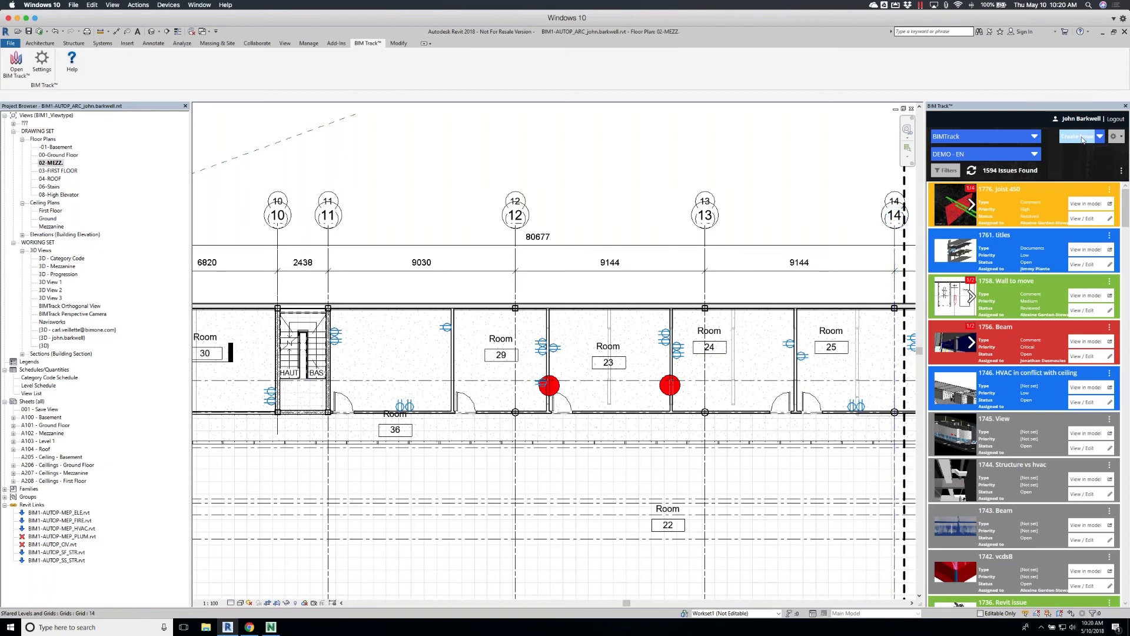
click(1082, 139)
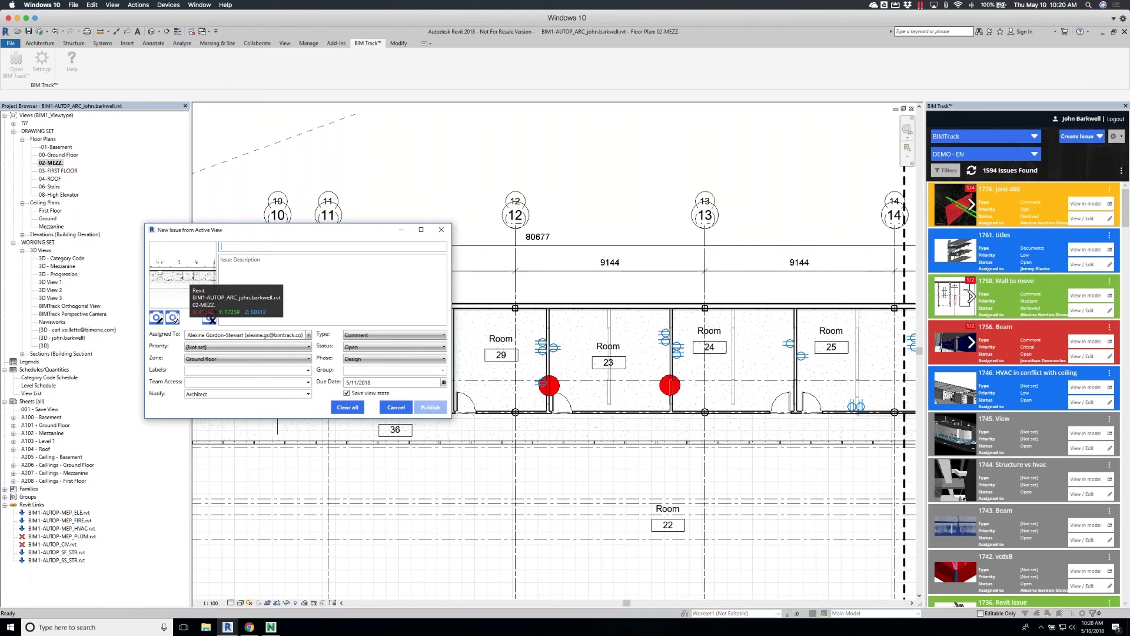
Open the issue's snapshot for markup in Paint and draw a red up arrow about 104 × 131 px pointing at room 23
click(156, 319)
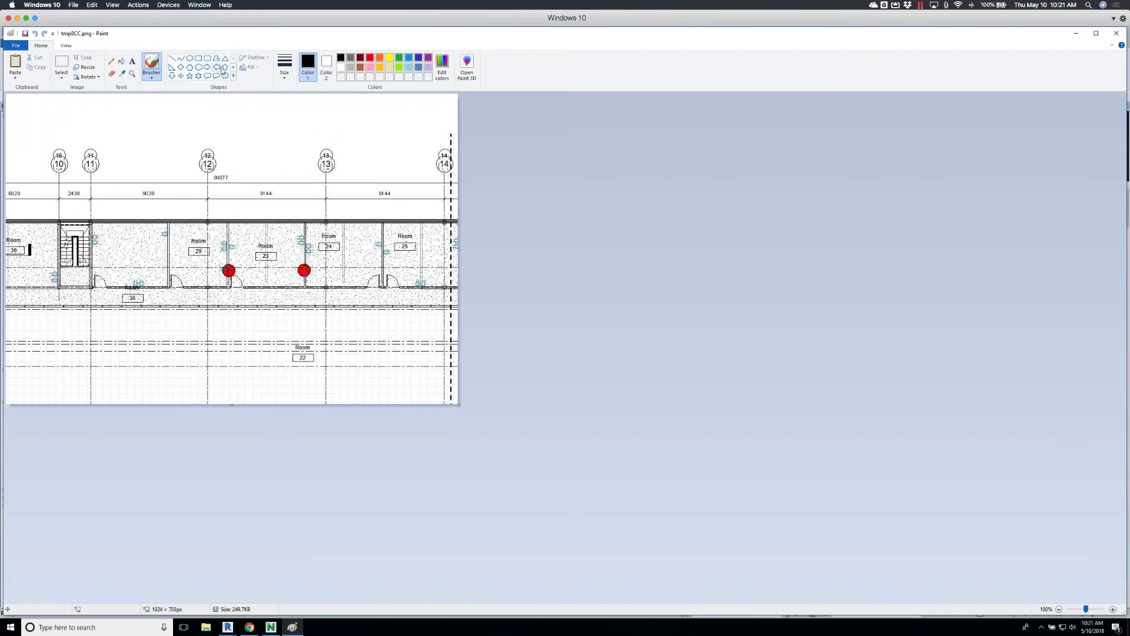
click(370, 58)
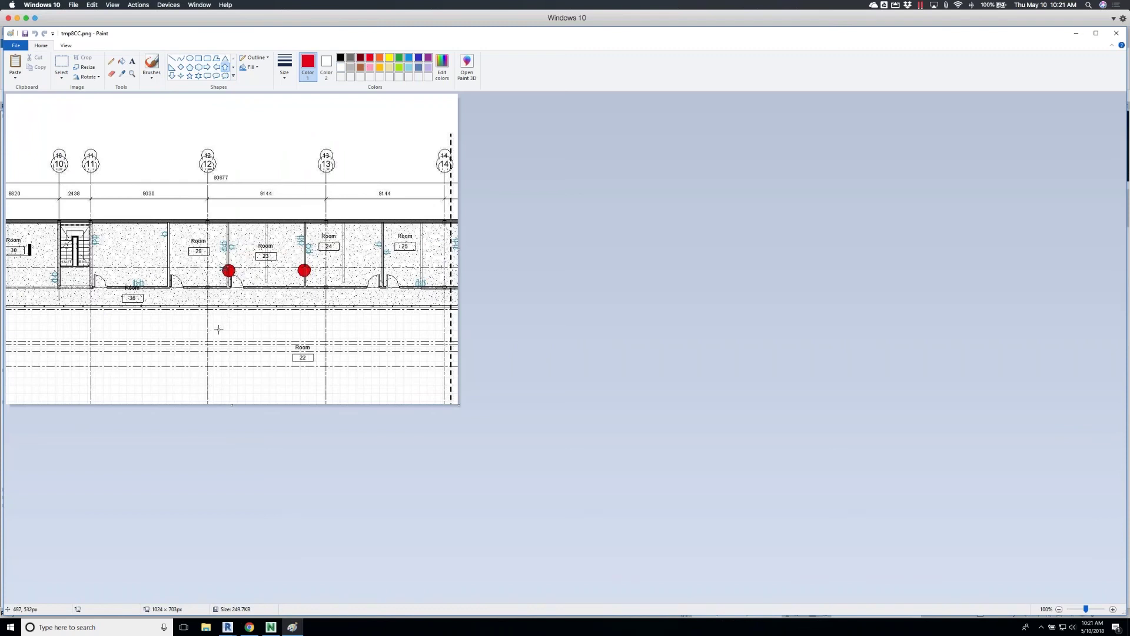
drag(244, 346, 291, 290)
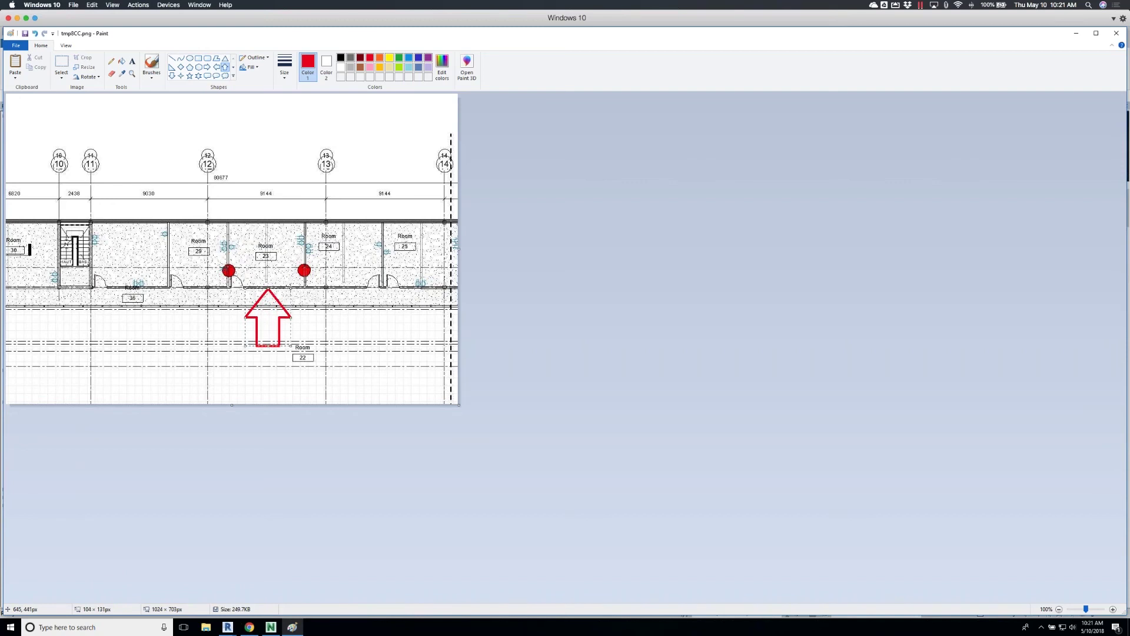
Save the marked-up snapshot, return to Revit, and title the new issue "Wall Issue"
click(25, 34)
click(1116, 33)
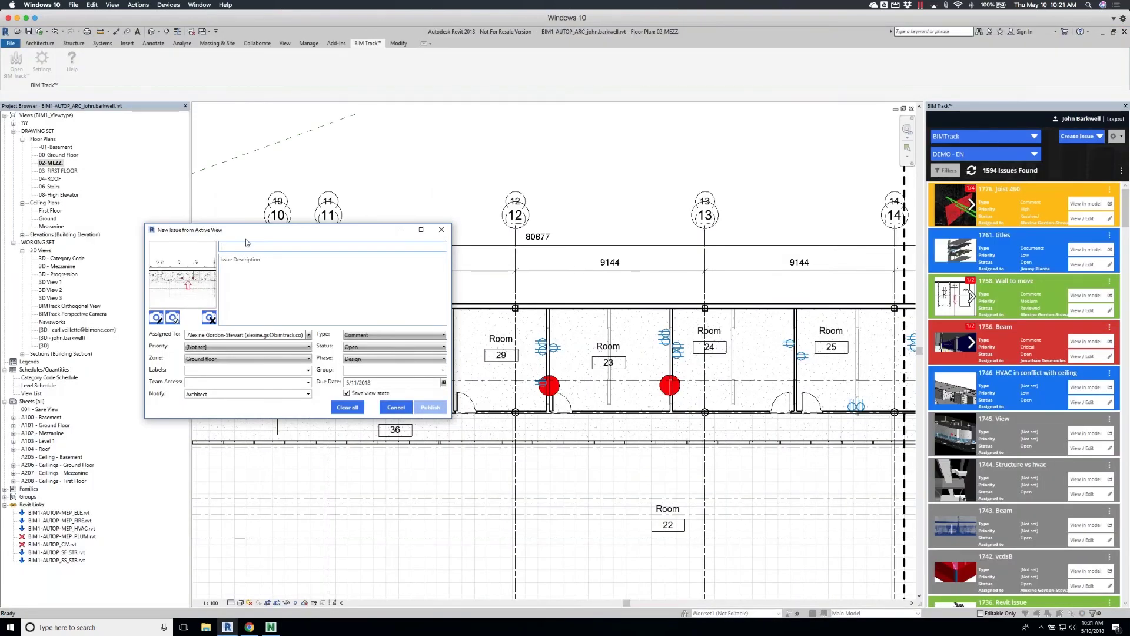
click(333, 246)
text(Wall Issue)
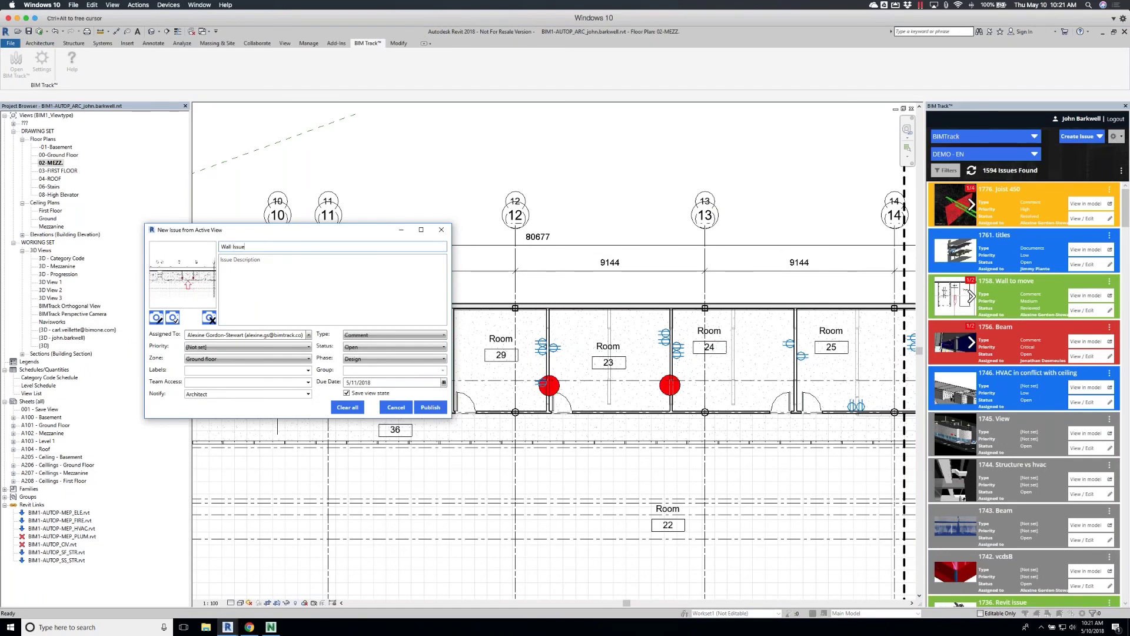
Add the description "Please fix the wall location." to the new issue and publish it
click(266, 269)
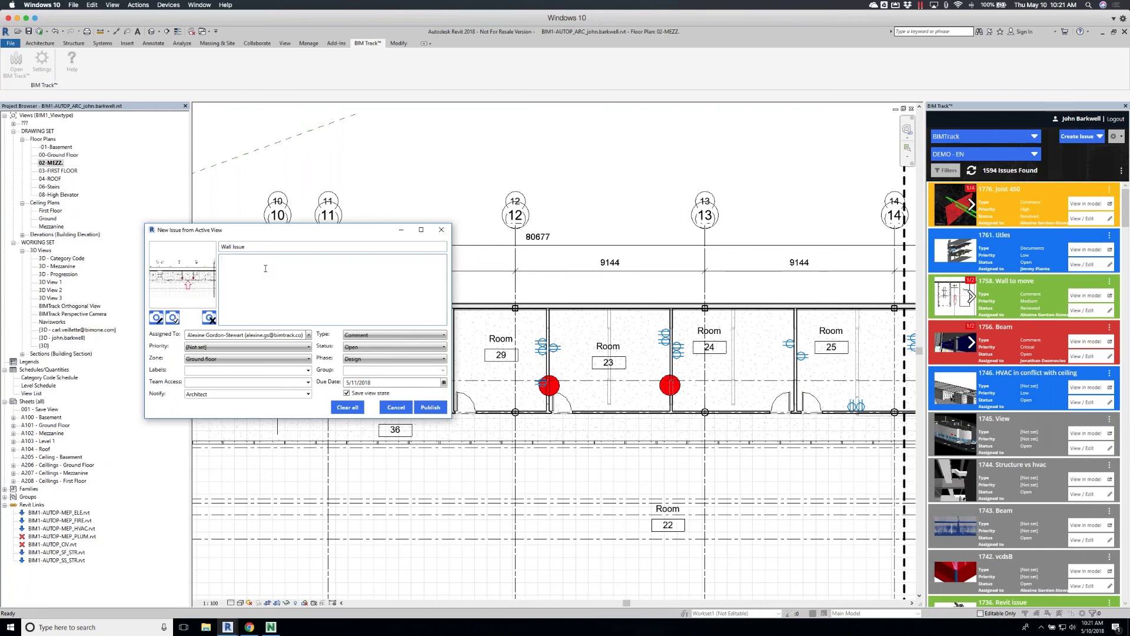
text(Please)
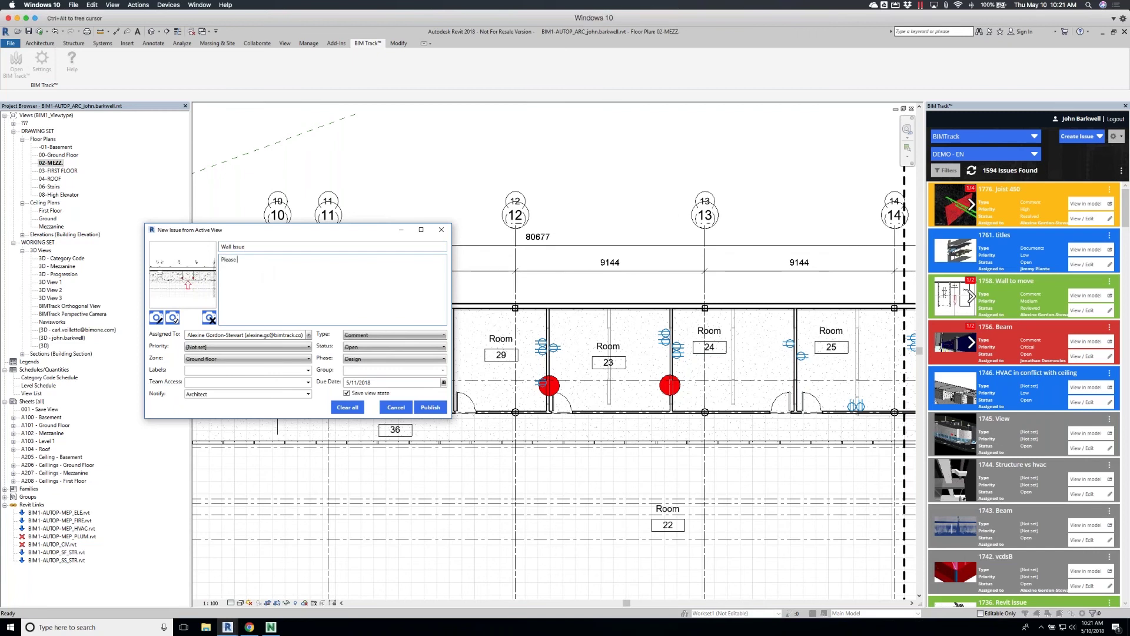
text( fix the wall location.)
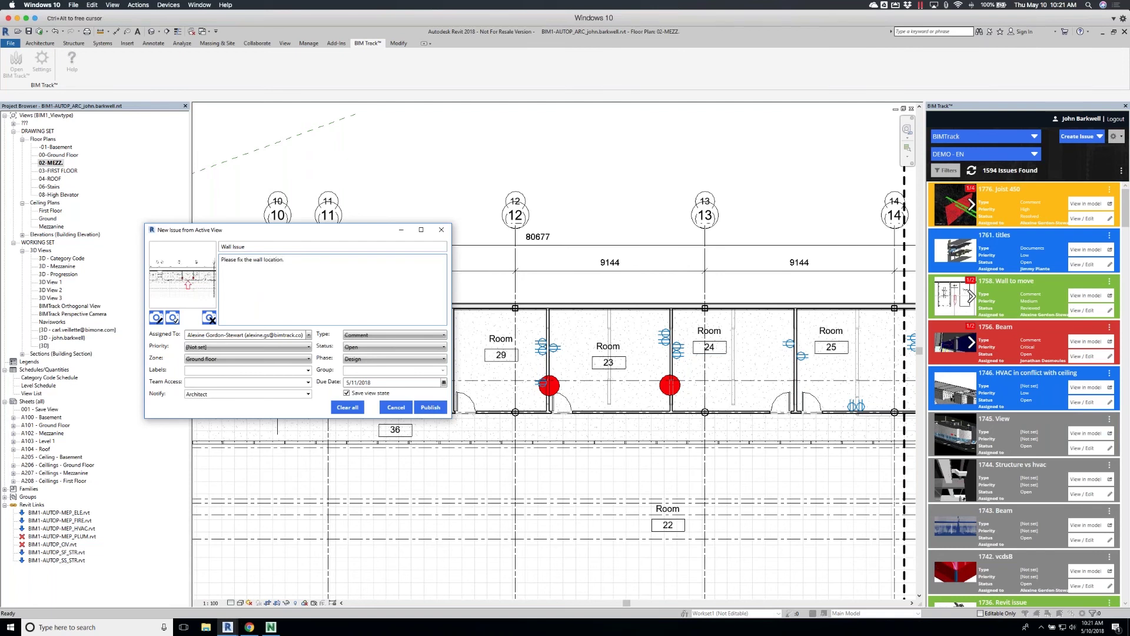
click(430, 408)
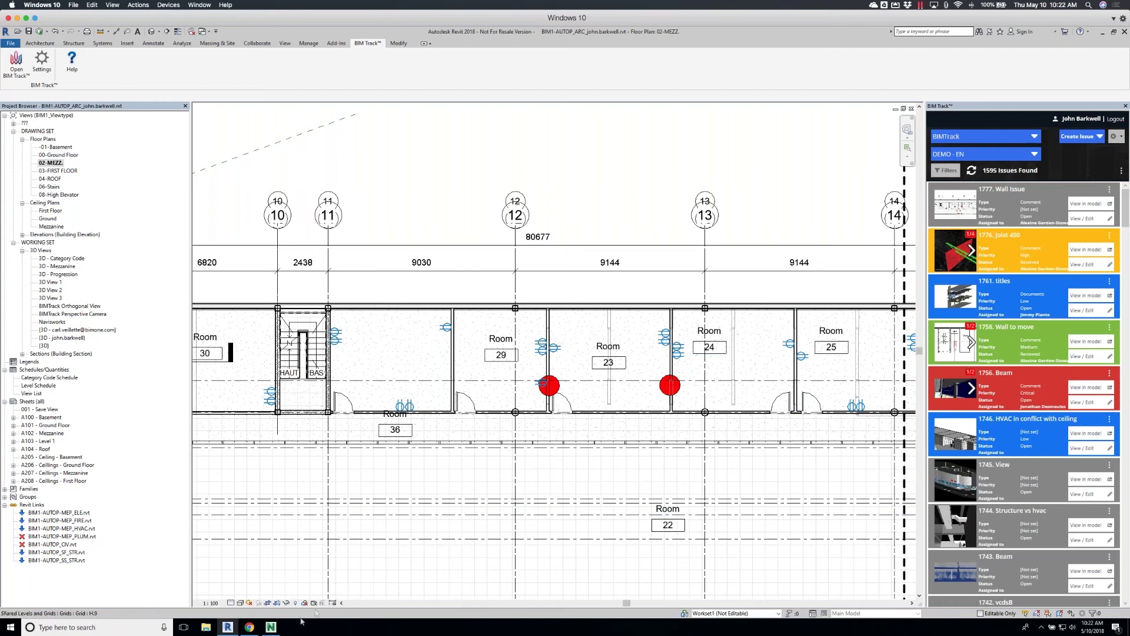
Switch to BIM Track in Chrome, log in with the prefilled credentials, and open the DEMO - EN project
click(253, 629)
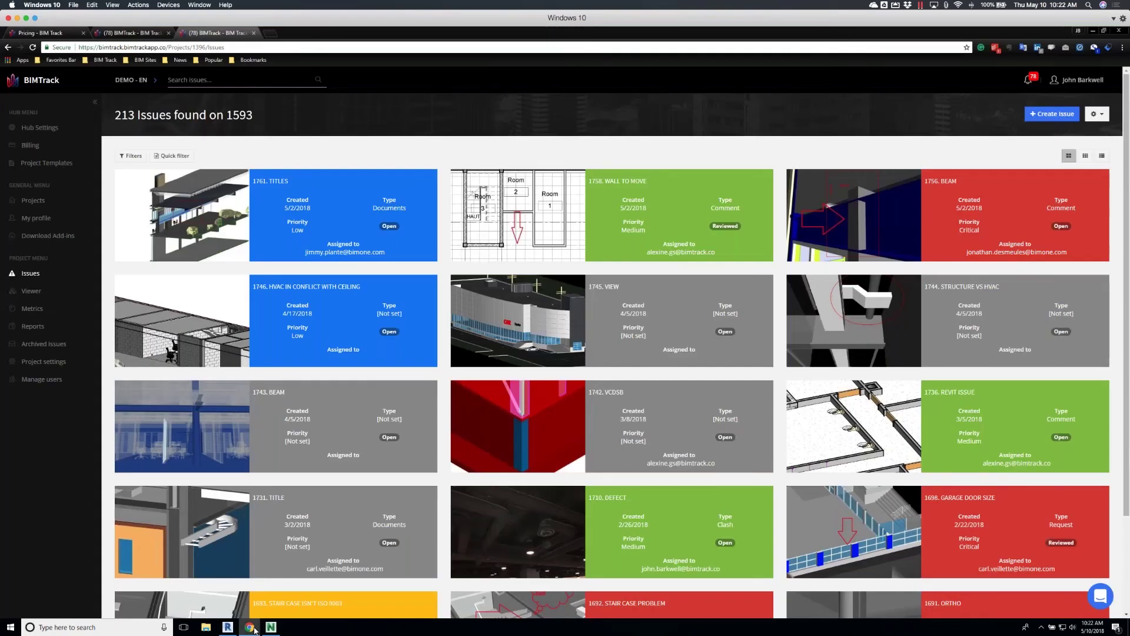
click(32, 274)
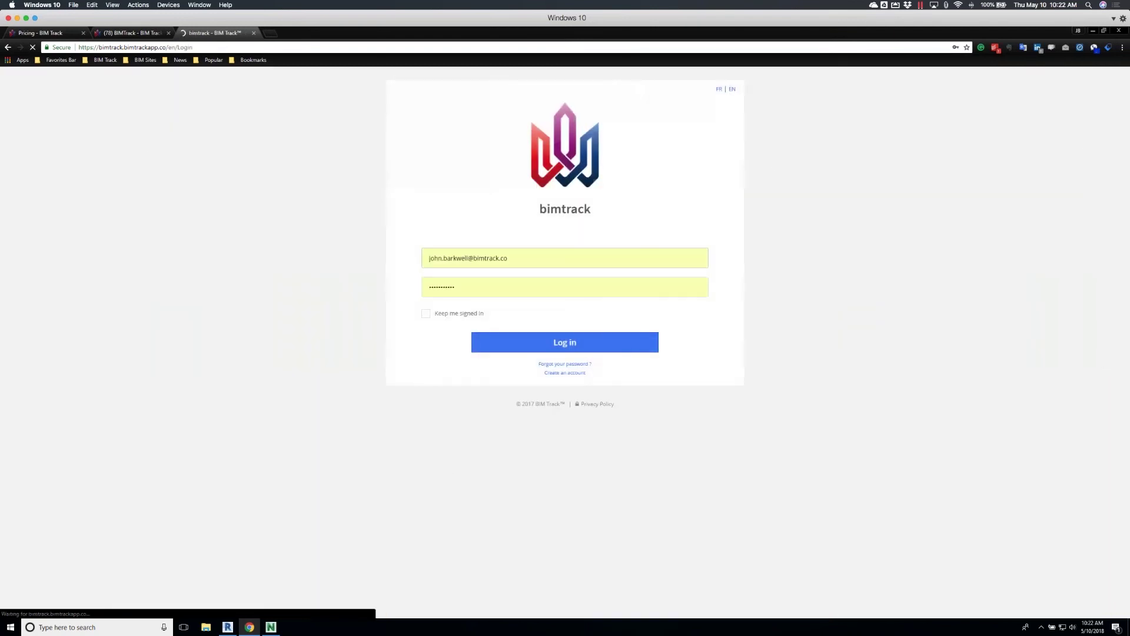
click(567, 343)
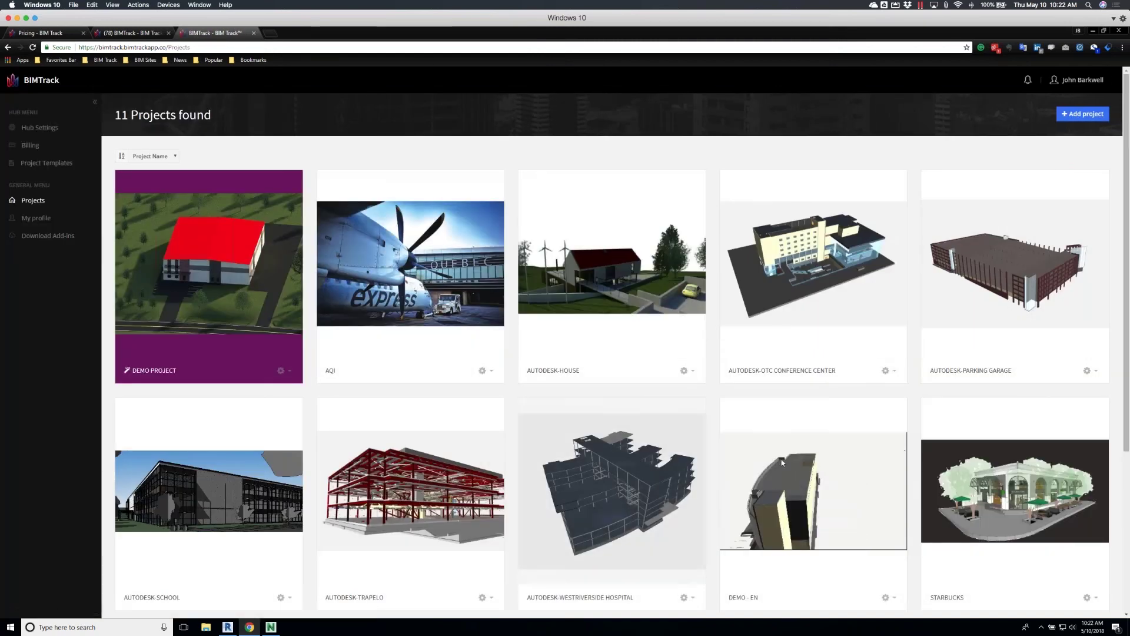
mouse_move(768, 469)
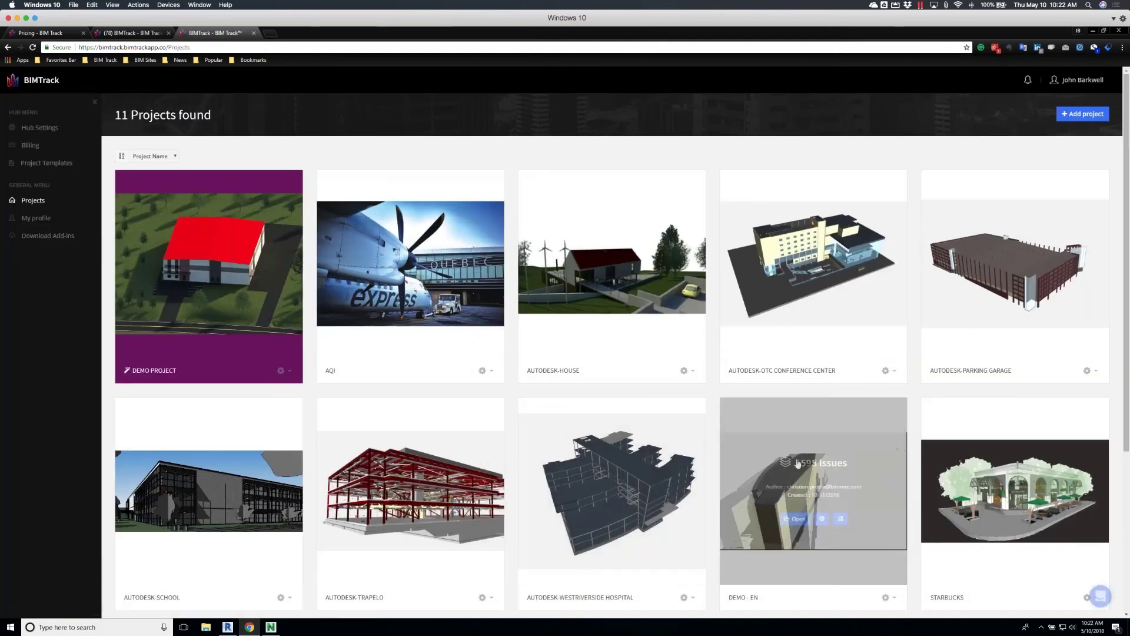
click(764, 473)
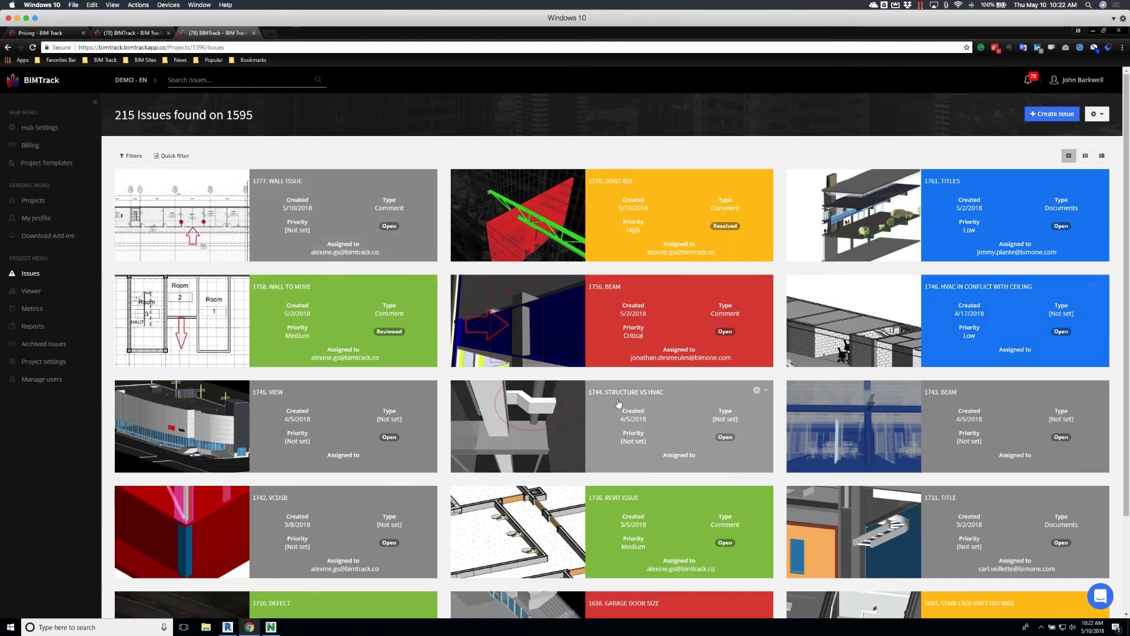
Look through the project's issues and view the history of the Structure vs hvac issue
scroll(1127, 320, down, 1)
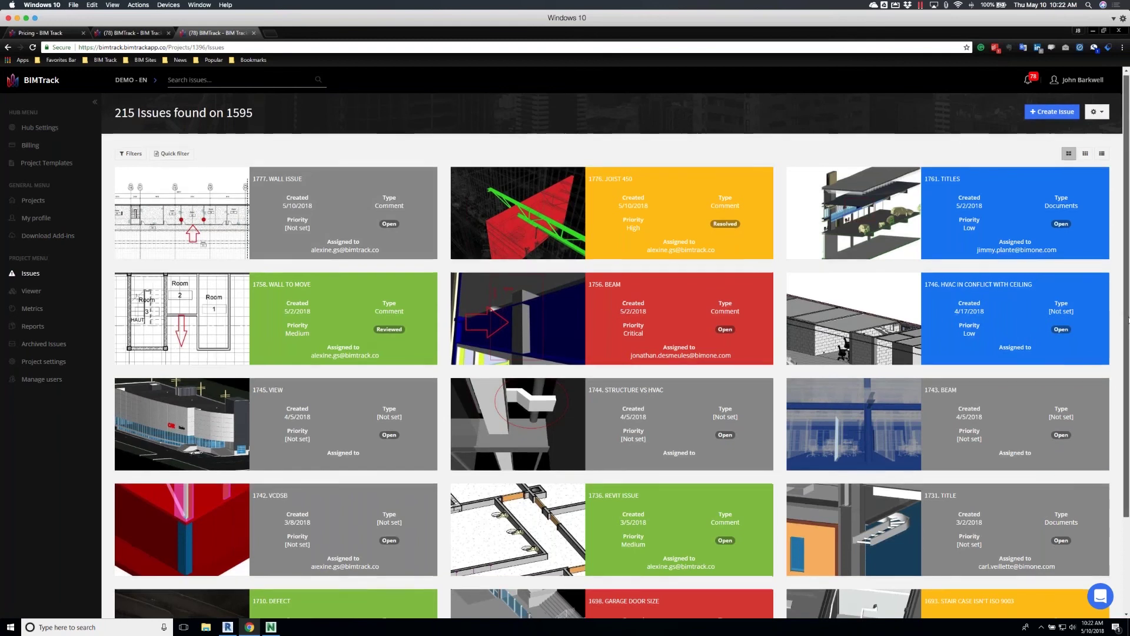
scroll(1128, 320, down, 2)
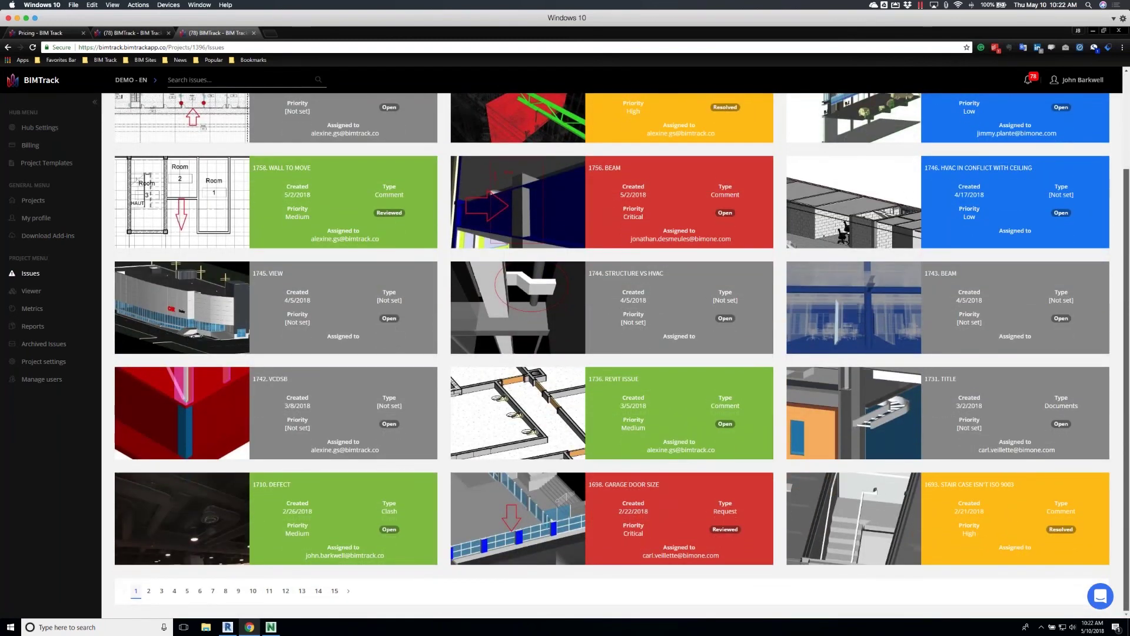
scroll(1126, 319, up, 1)
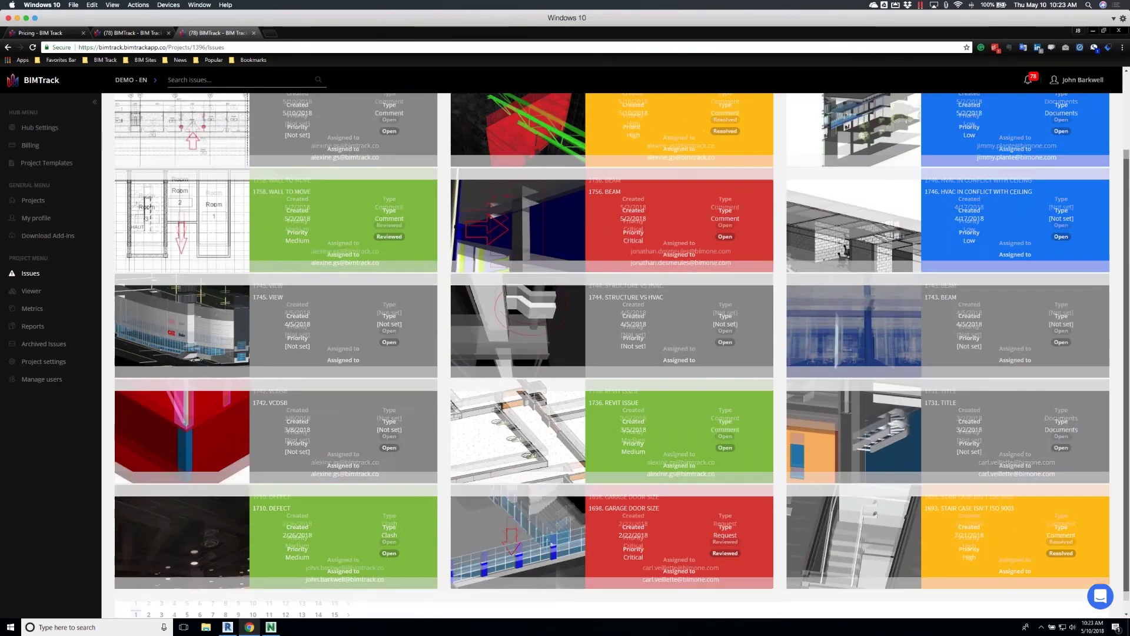
click(532, 328)
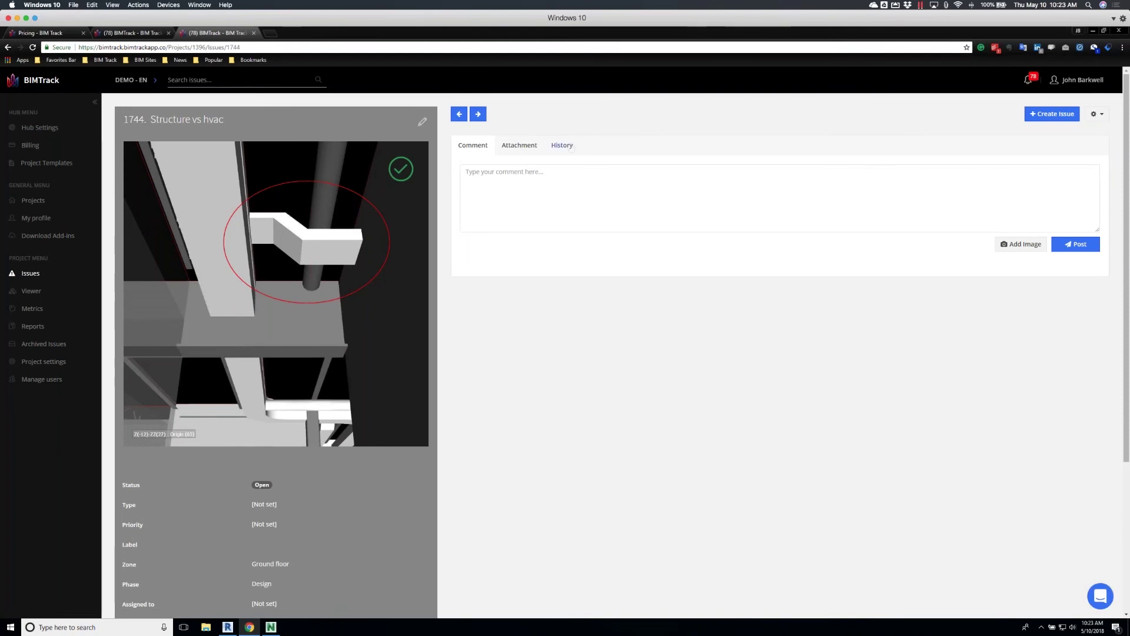
click(568, 145)
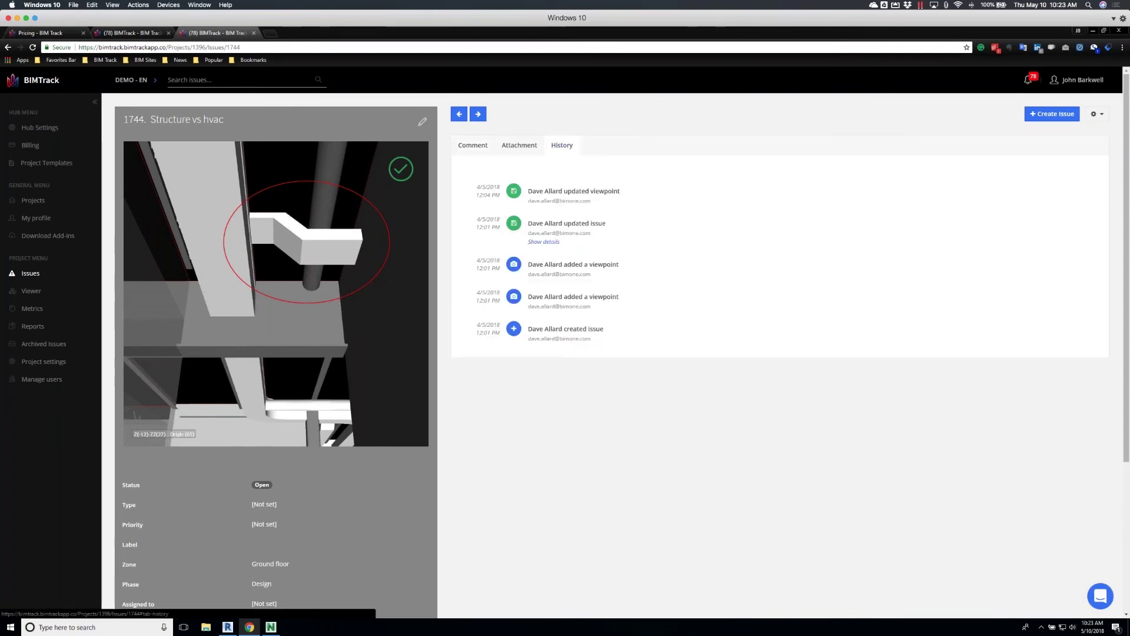
Return to the project's issue list and set its priority filter to Critical and High
click(31, 273)
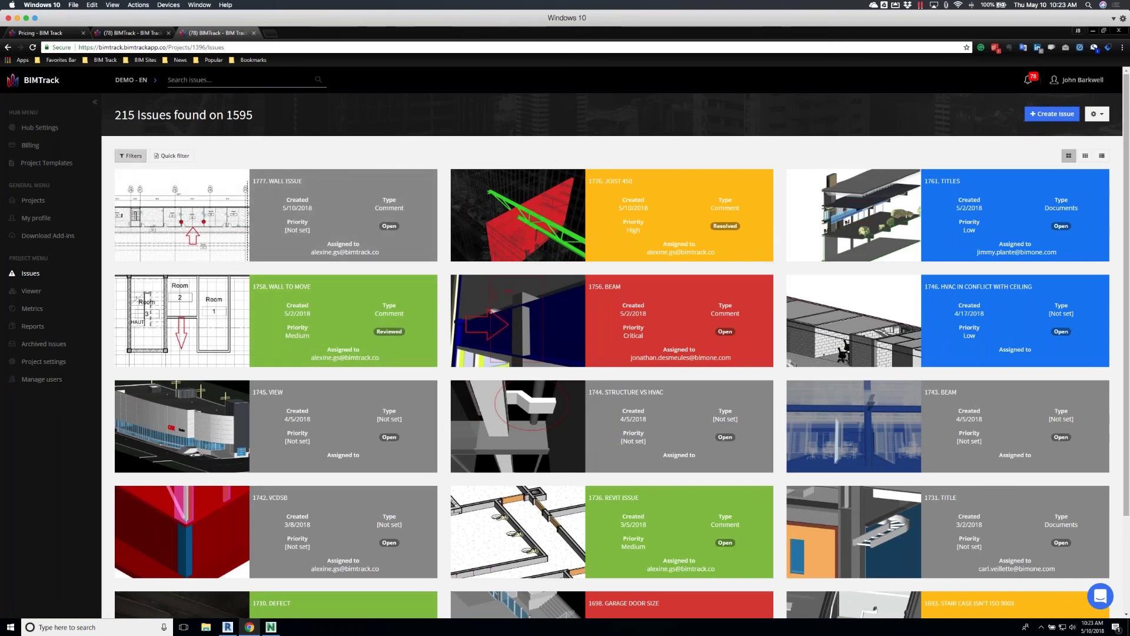
click(132, 156)
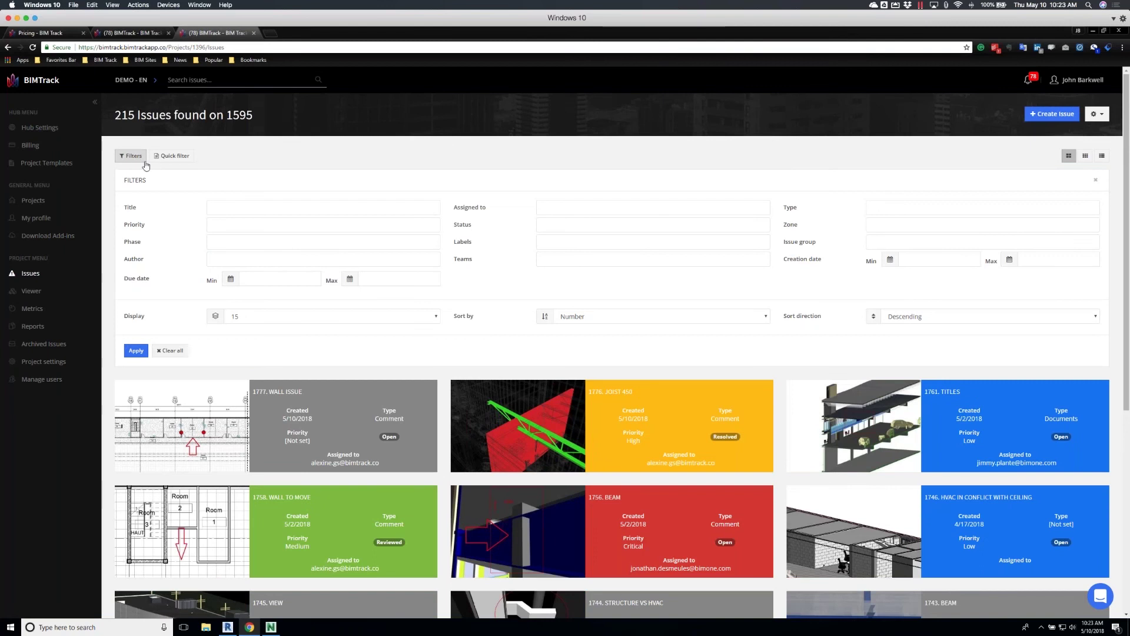
click(224, 227)
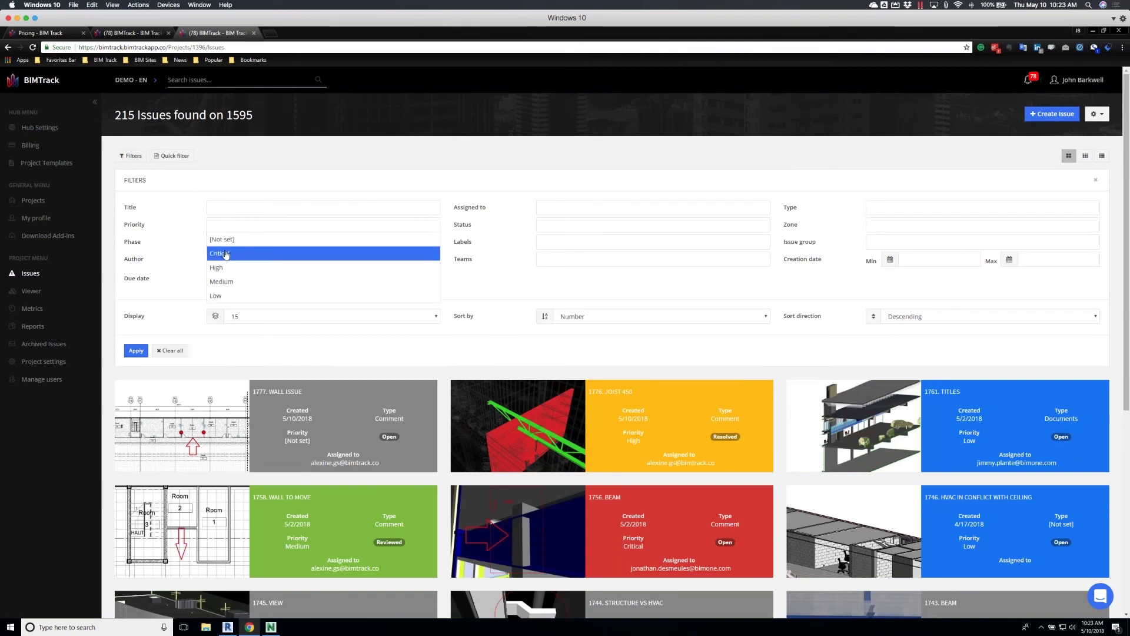
click(226, 254)
click(254, 226)
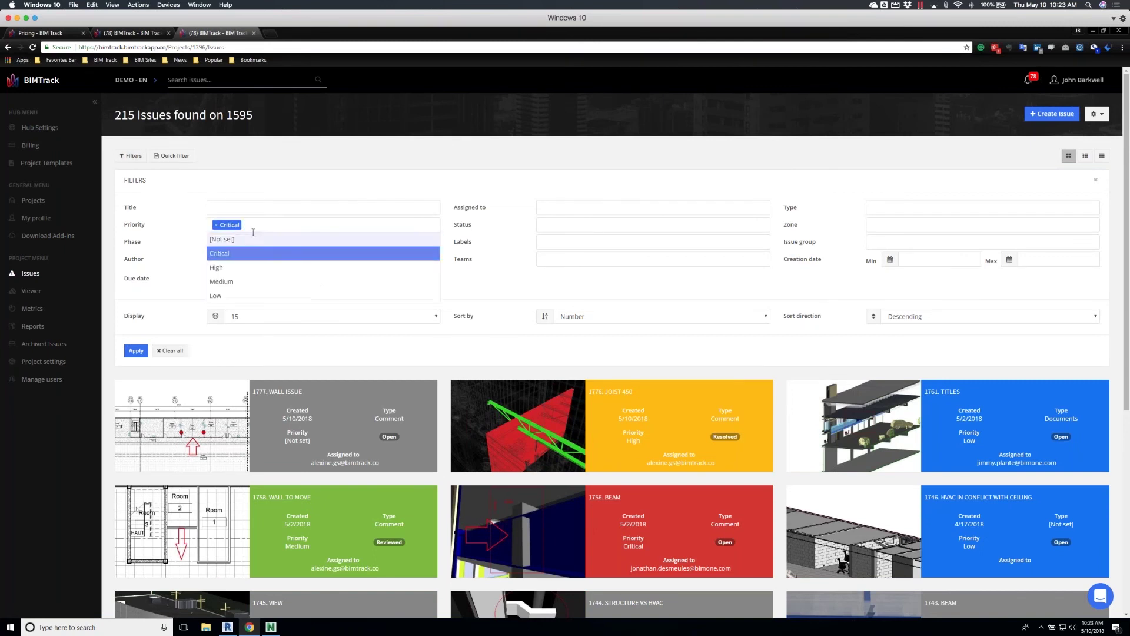
click(246, 261)
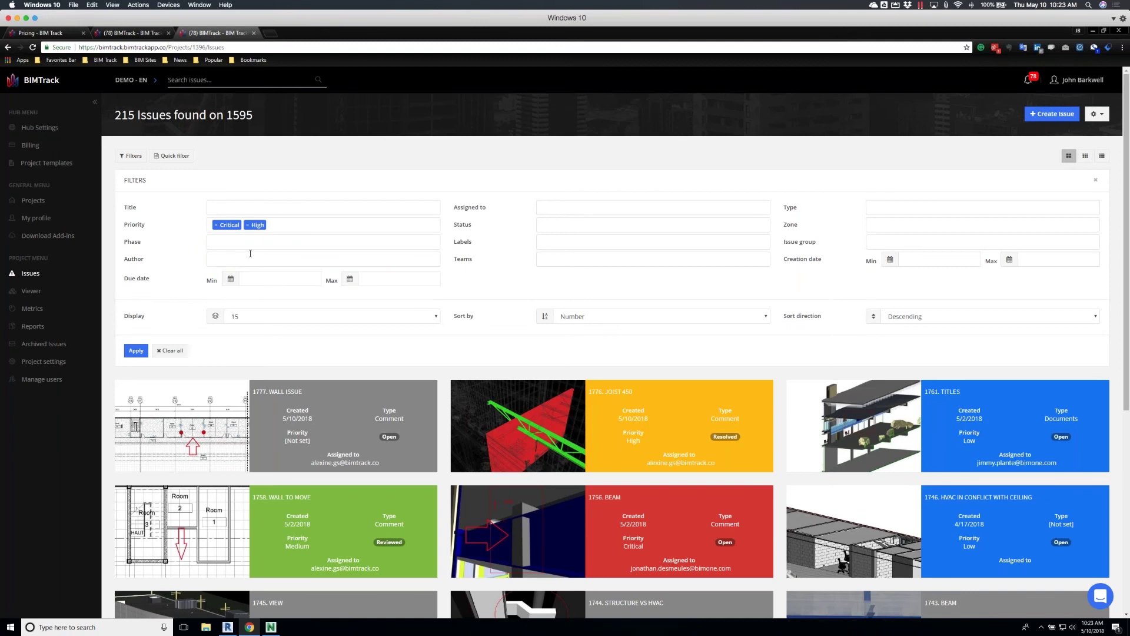
Add the Mechanical label to the issue filters and apply them
click(256, 245)
click(300, 244)
click(891, 225)
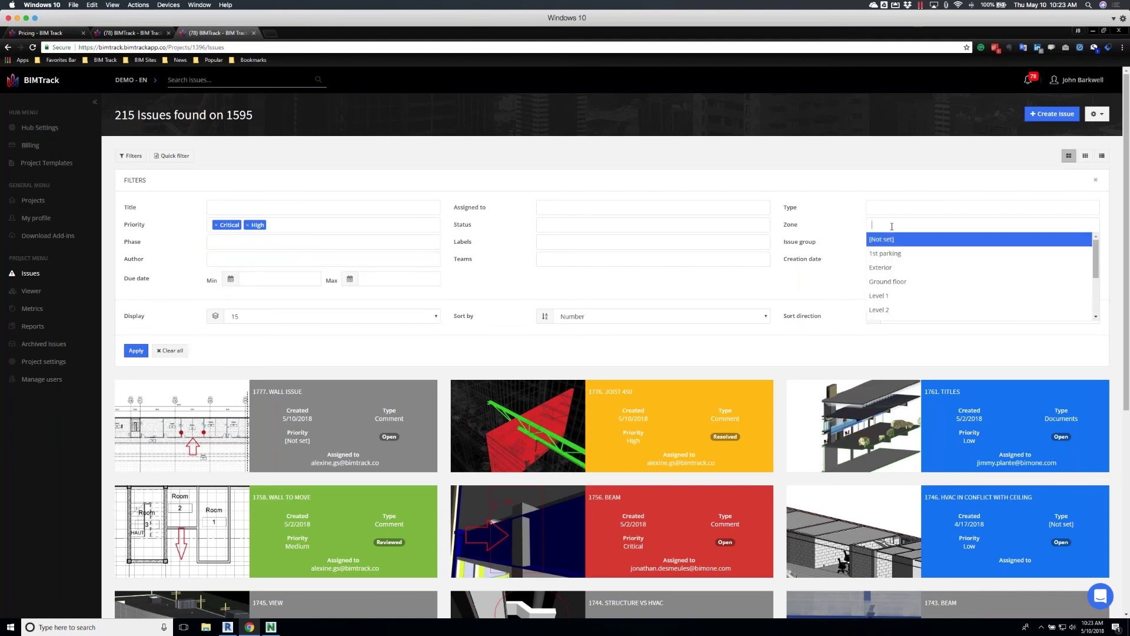
click(843, 237)
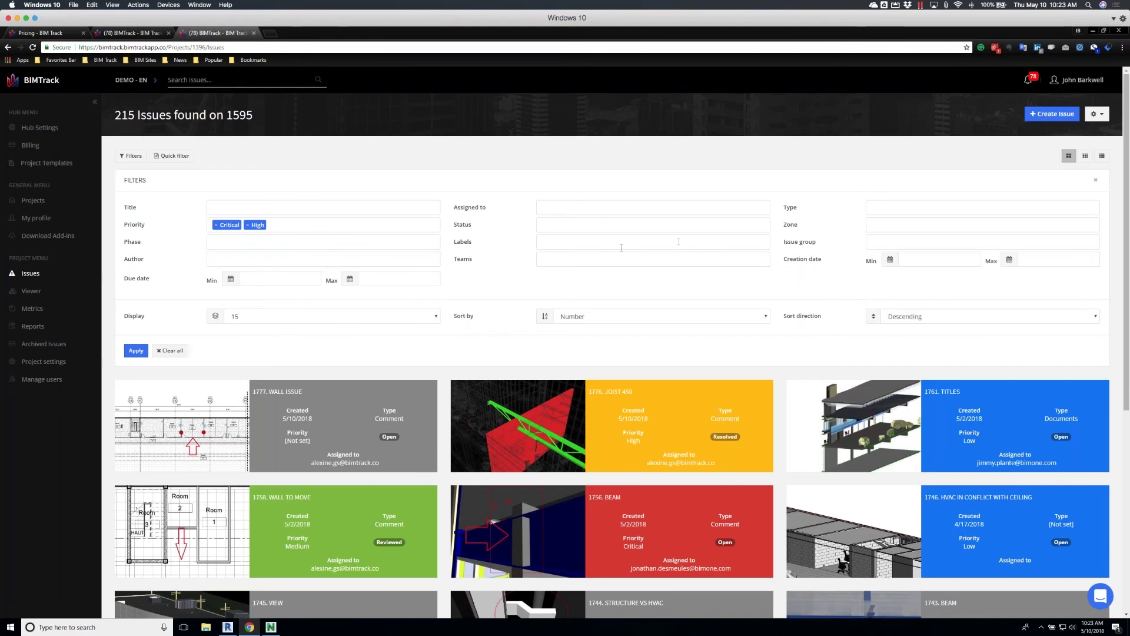
click(571, 245)
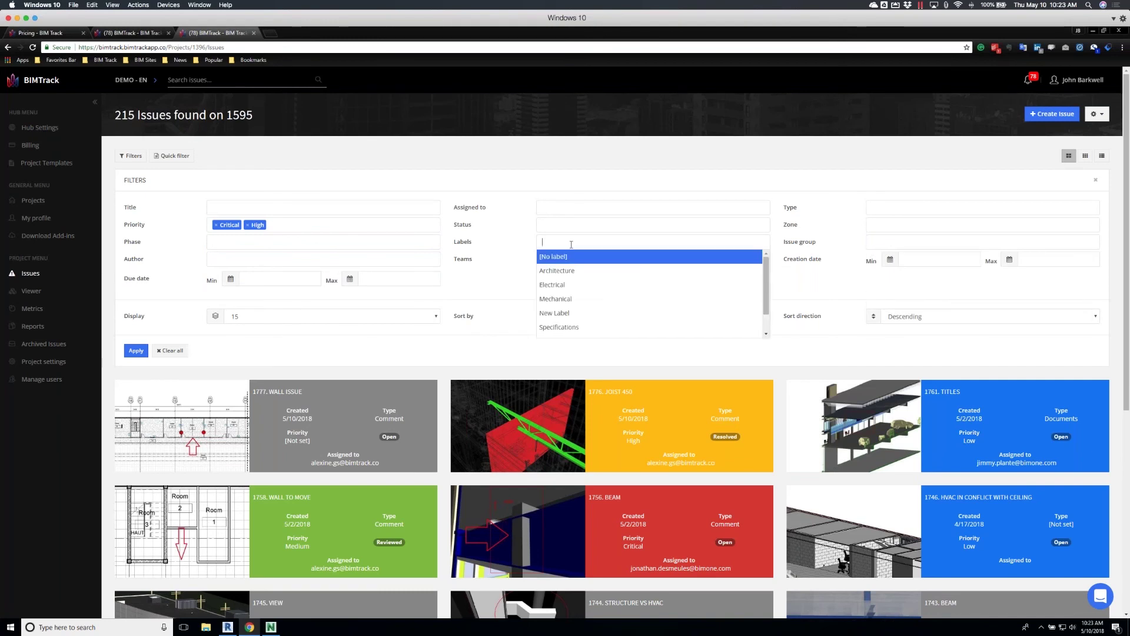
click(555, 299)
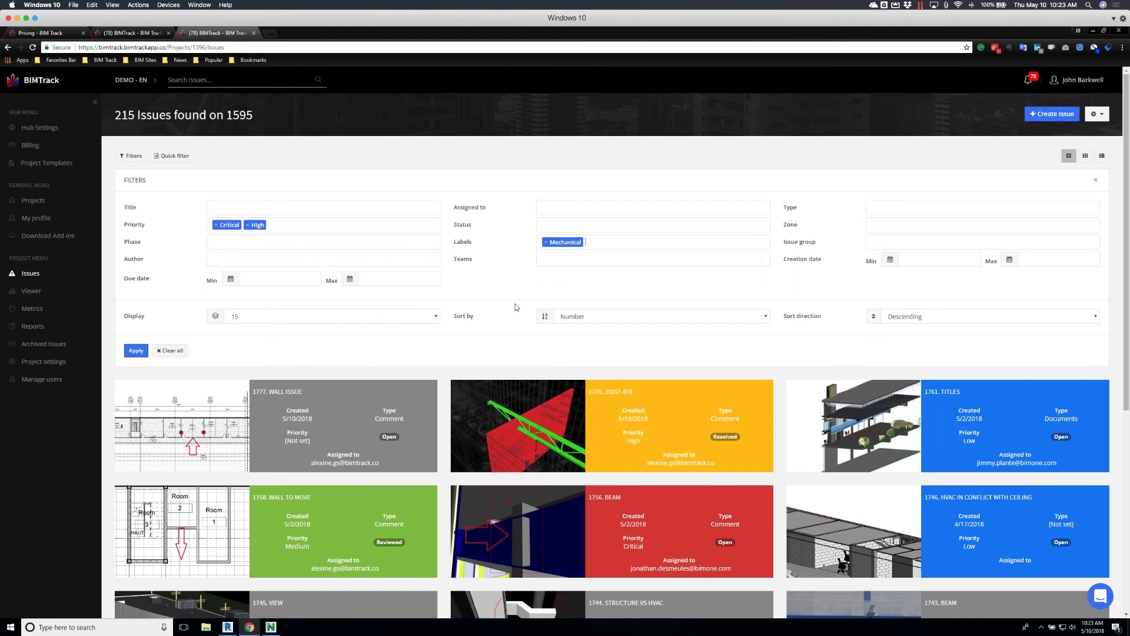
click(132, 352)
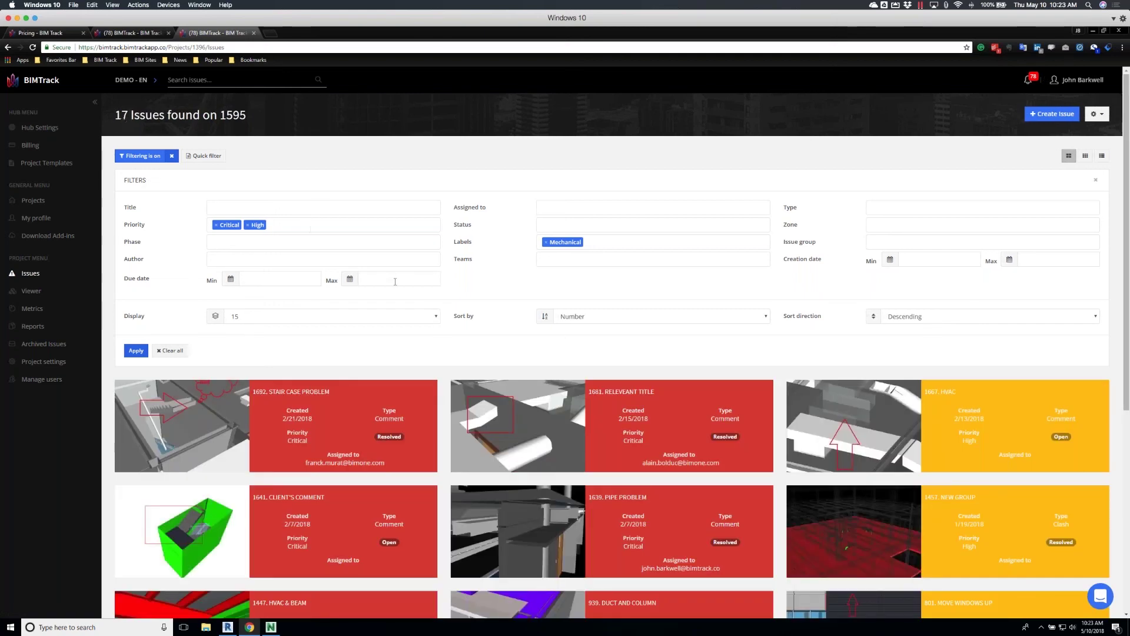
Open the HVAC & Beam issue from the filtered list and show its second viewpoint image
scroll(310, 235, down, 2)
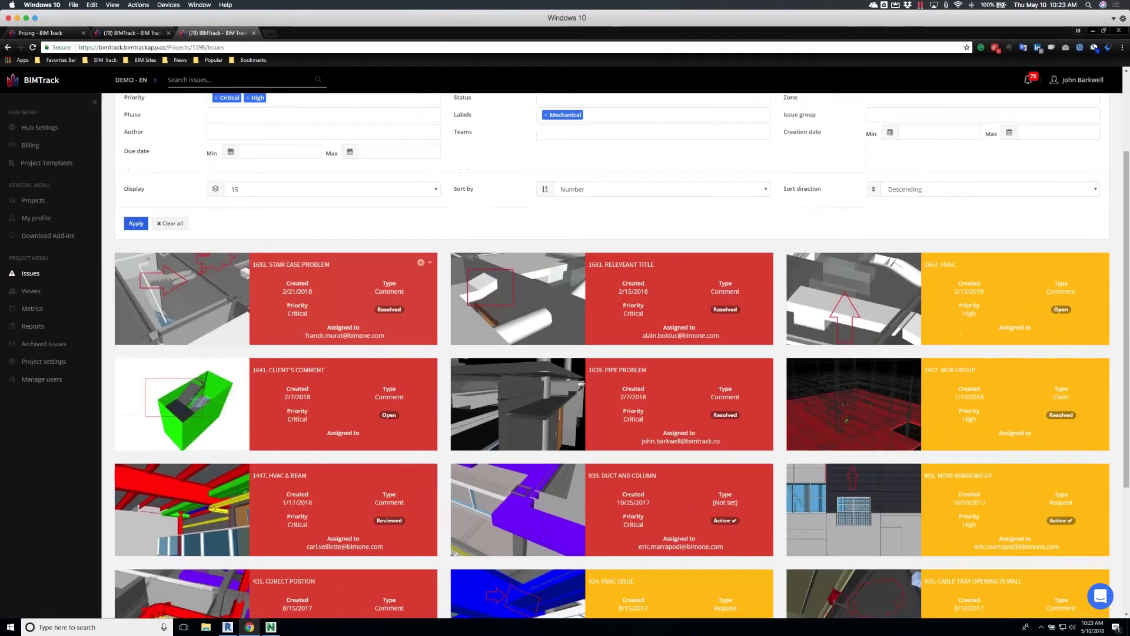
scroll(343, 289, down, 2)
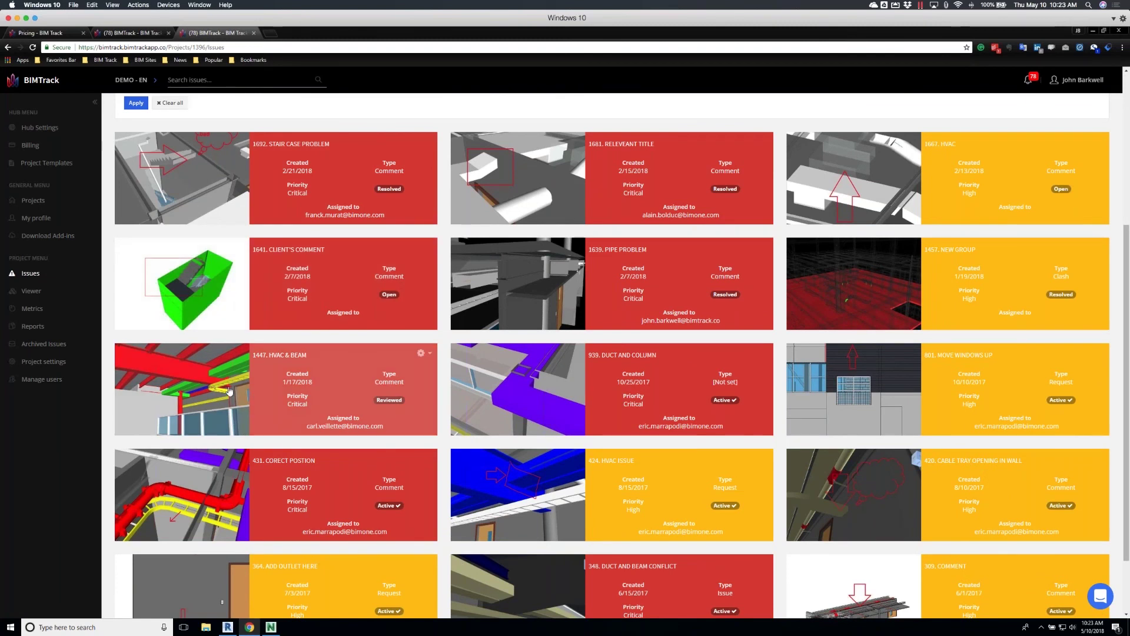
click(229, 390)
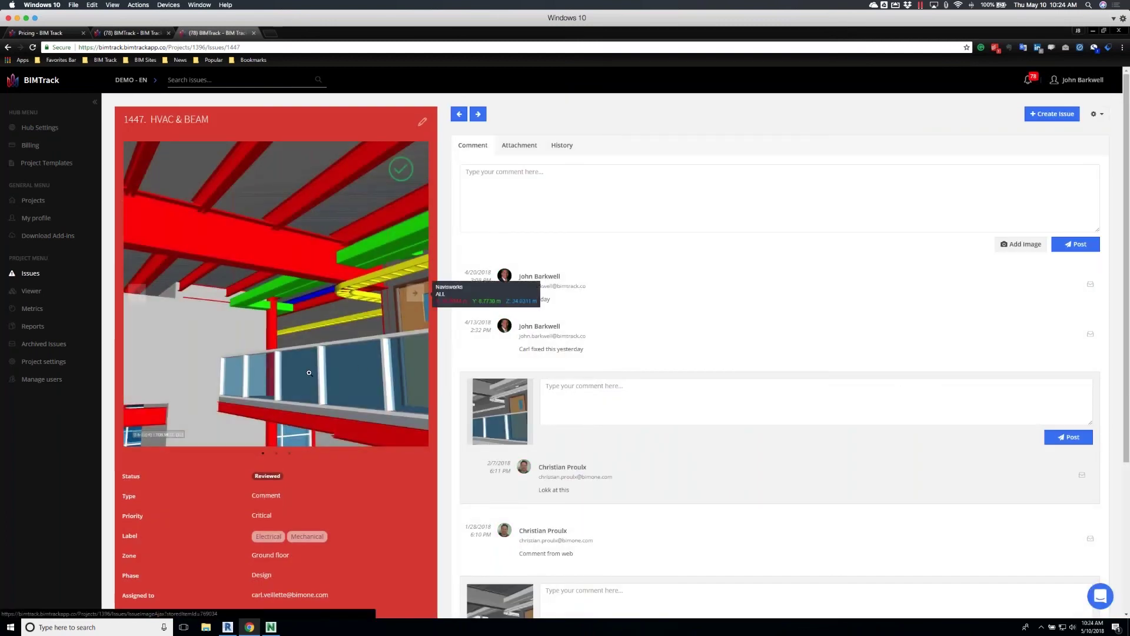
click(415, 293)
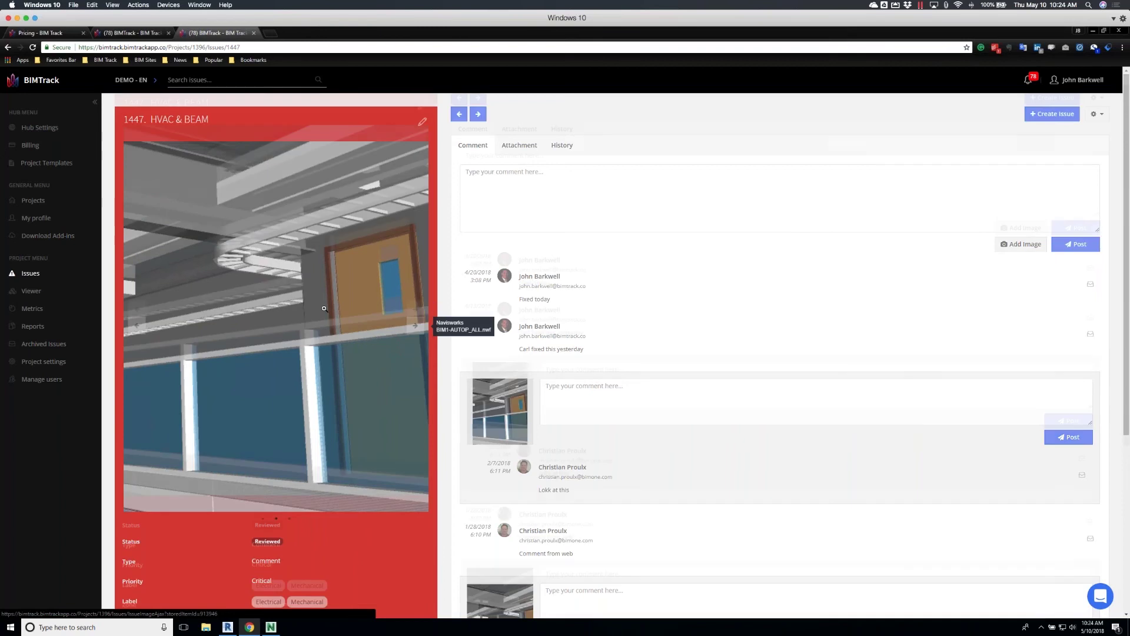
Review the HVAC & Beam issue's properties and dated comments, and open its history
scroll(324, 308, down, 1)
scroll(324, 308, down, 2)
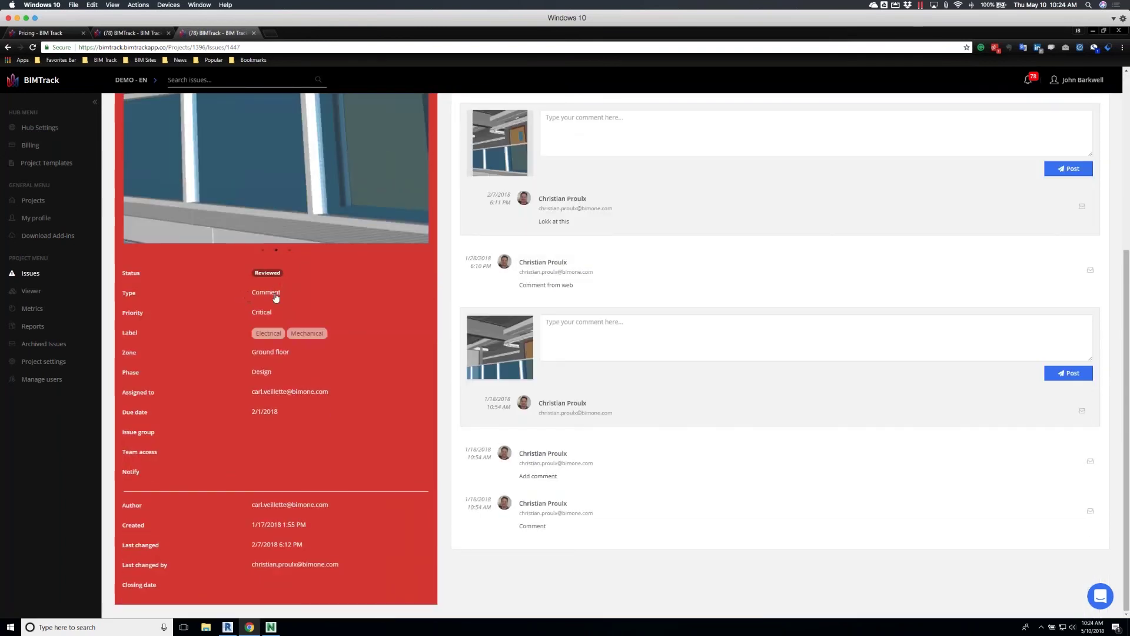
scroll(608, 315, up, 5)
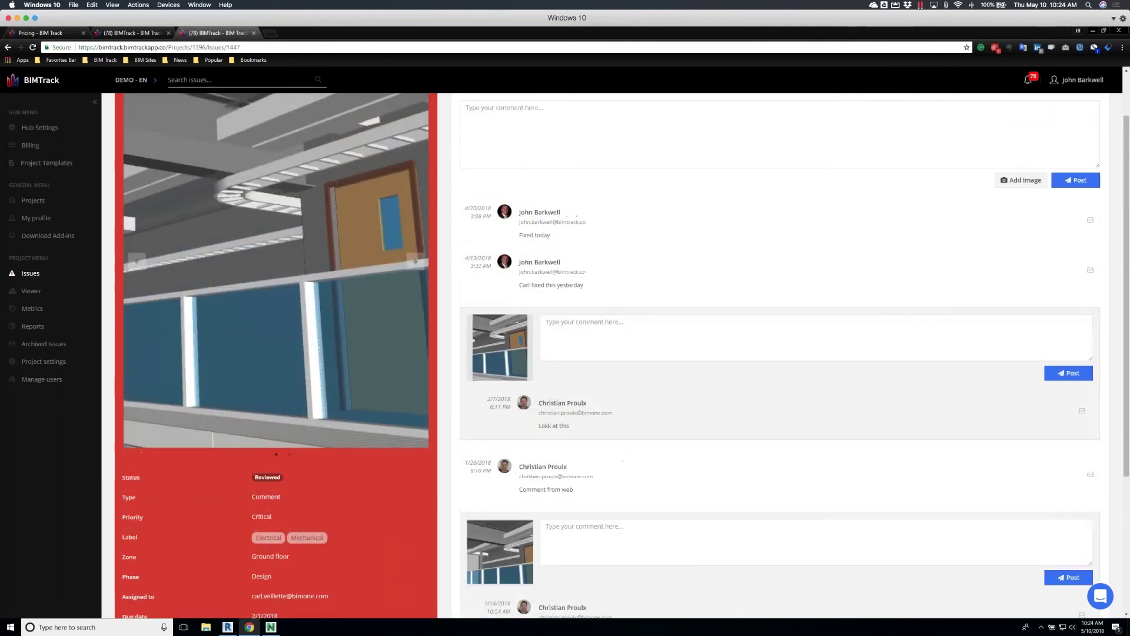
scroll(566, 484, up, 2)
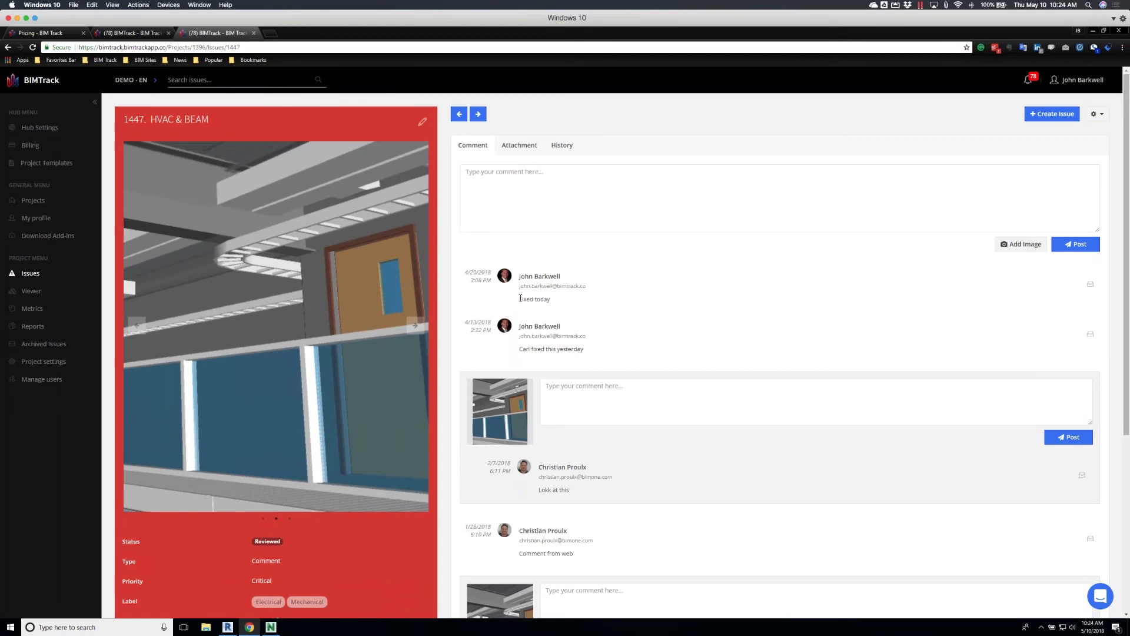
drag(465, 271, 510, 280)
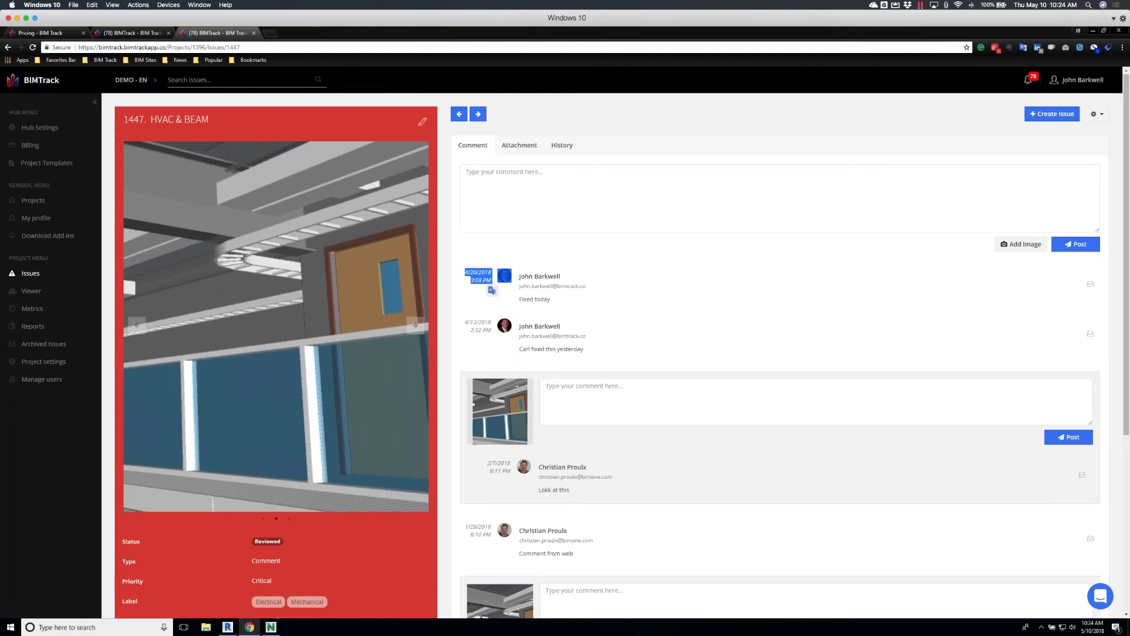
click(561, 146)
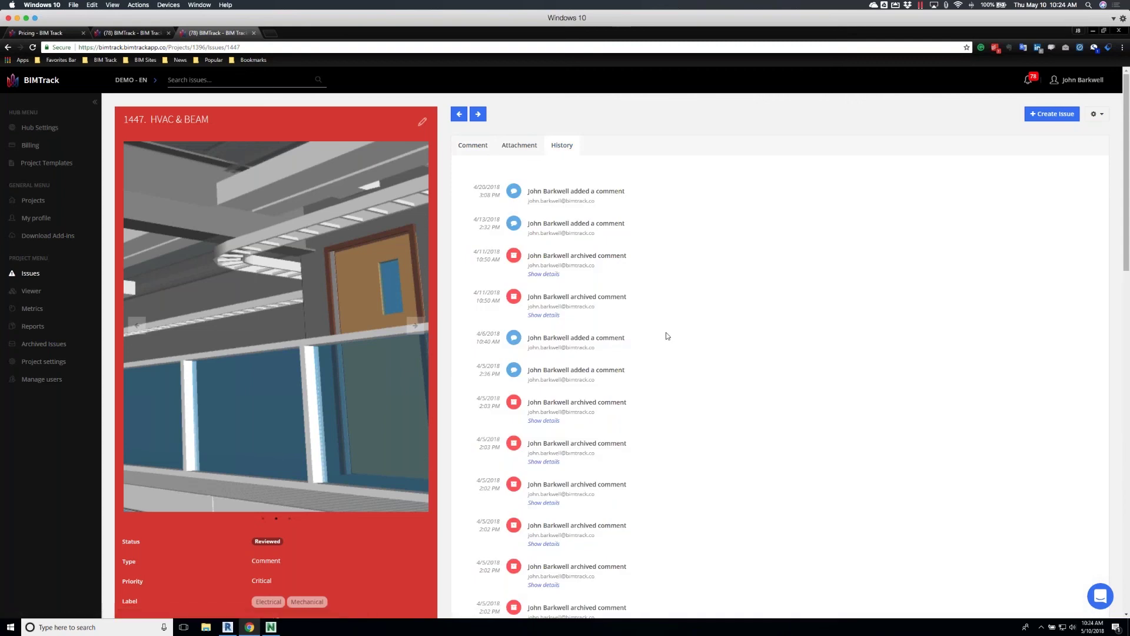
Review the HVAC & Beam issue's full history, open its attachments and look at the file upload option
scroll(668, 336, down, 3)
scroll(667, 336, down, 9)
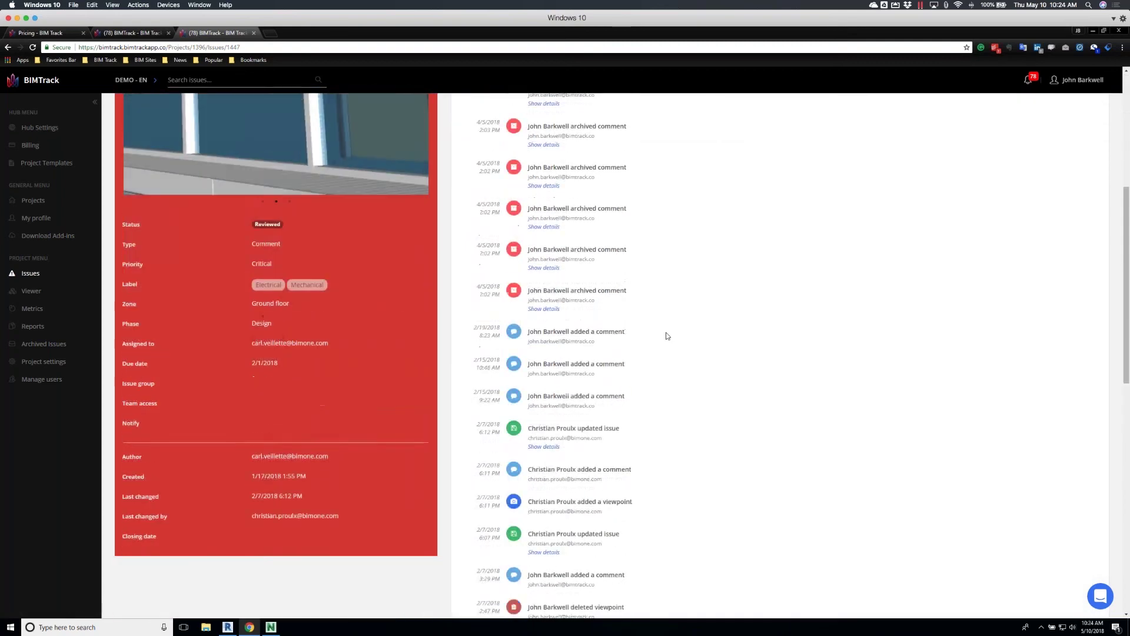
scroll(668, 336, down, 3)
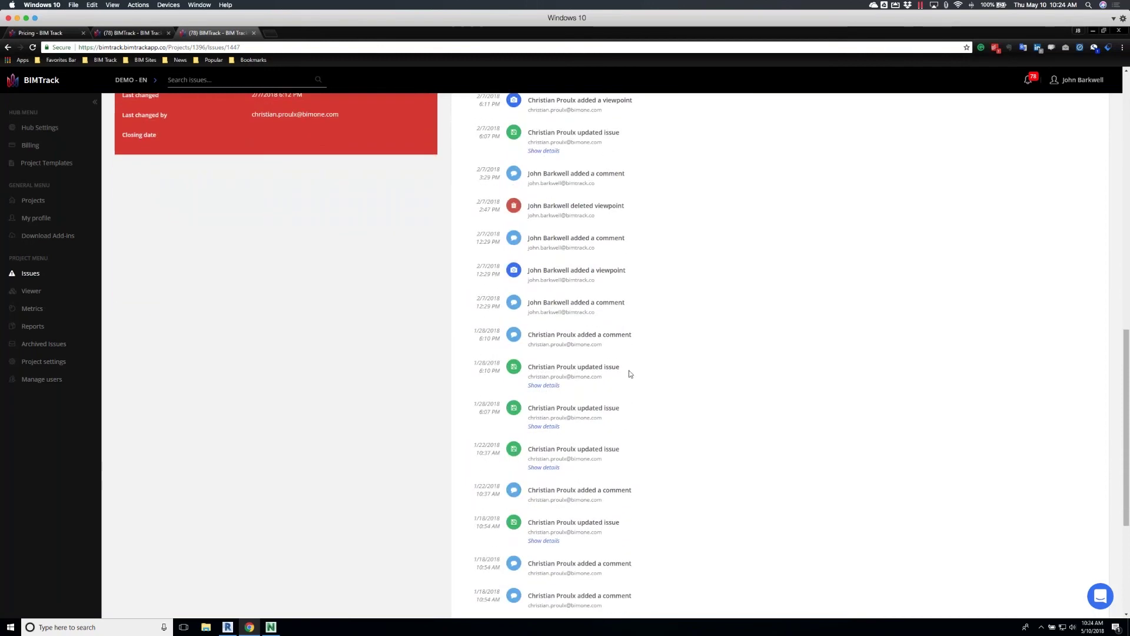
scroll(489, 371, up, 10)
scroll(489, 371, up, 5)
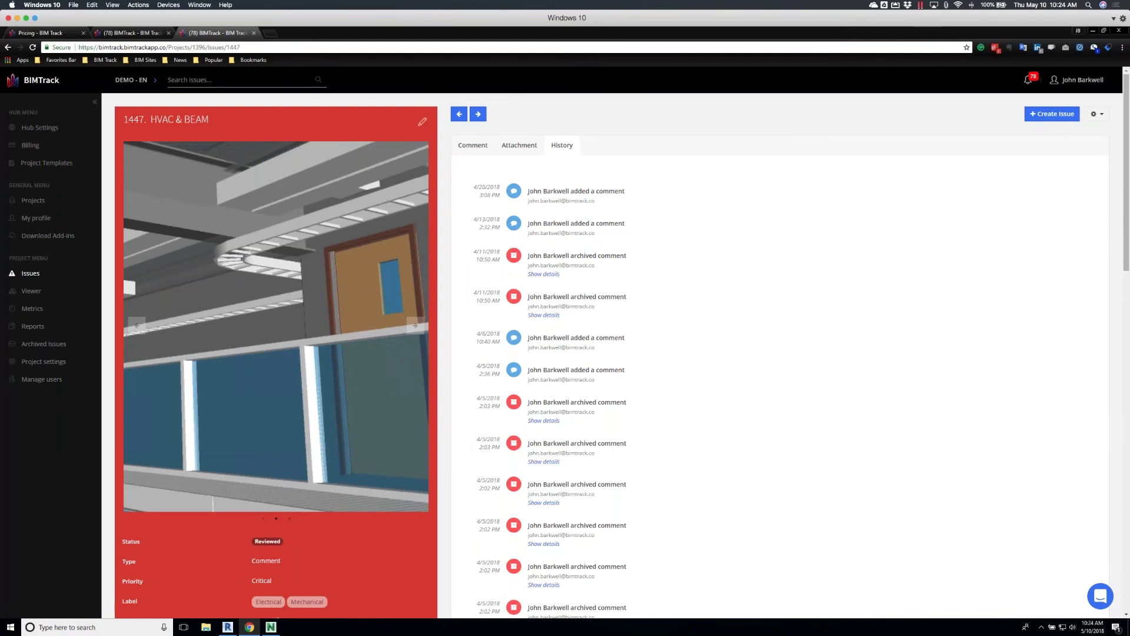
click(525, 148)
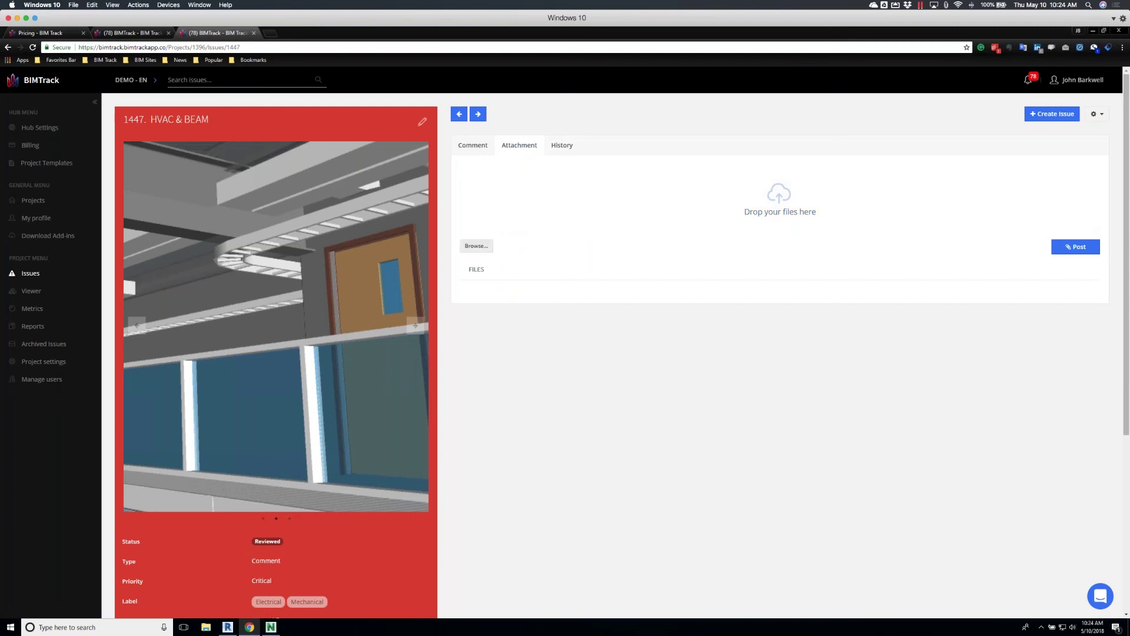
click(482, 247)
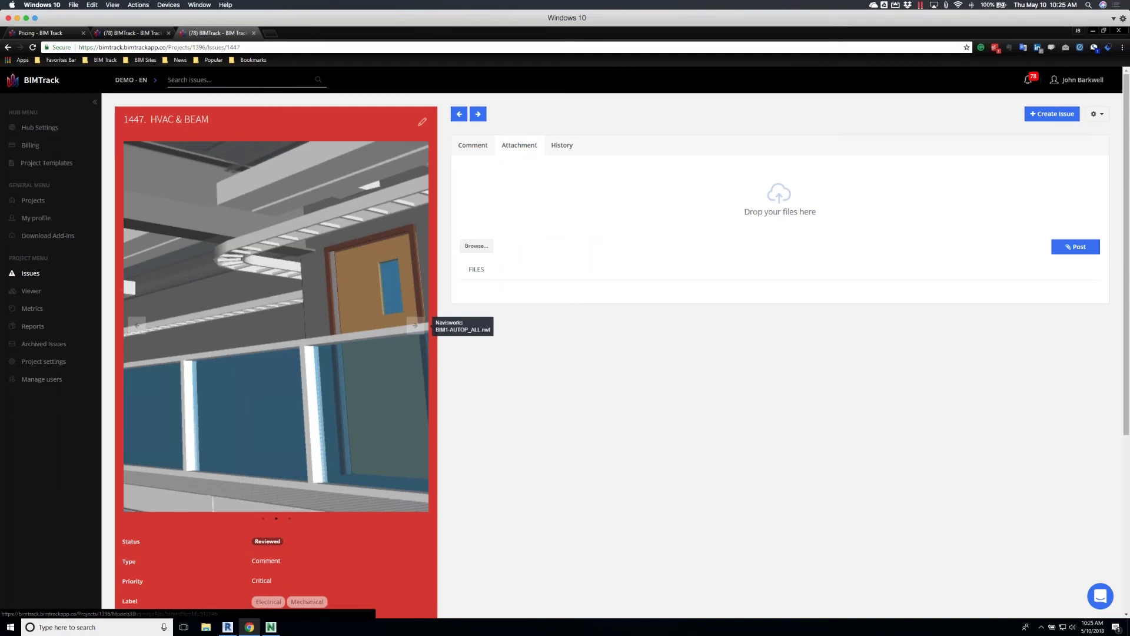
Leave the issue for the project's 3D viewer and load the saved view Arc-HVAC-Str Models
click(35, 279)
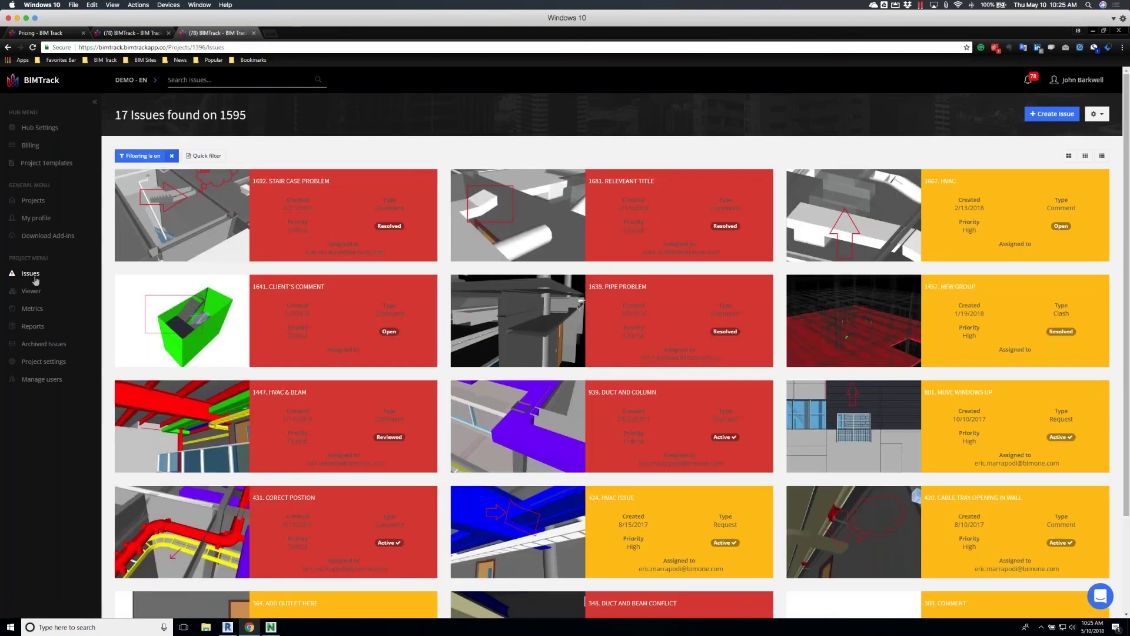
click(32, 291)
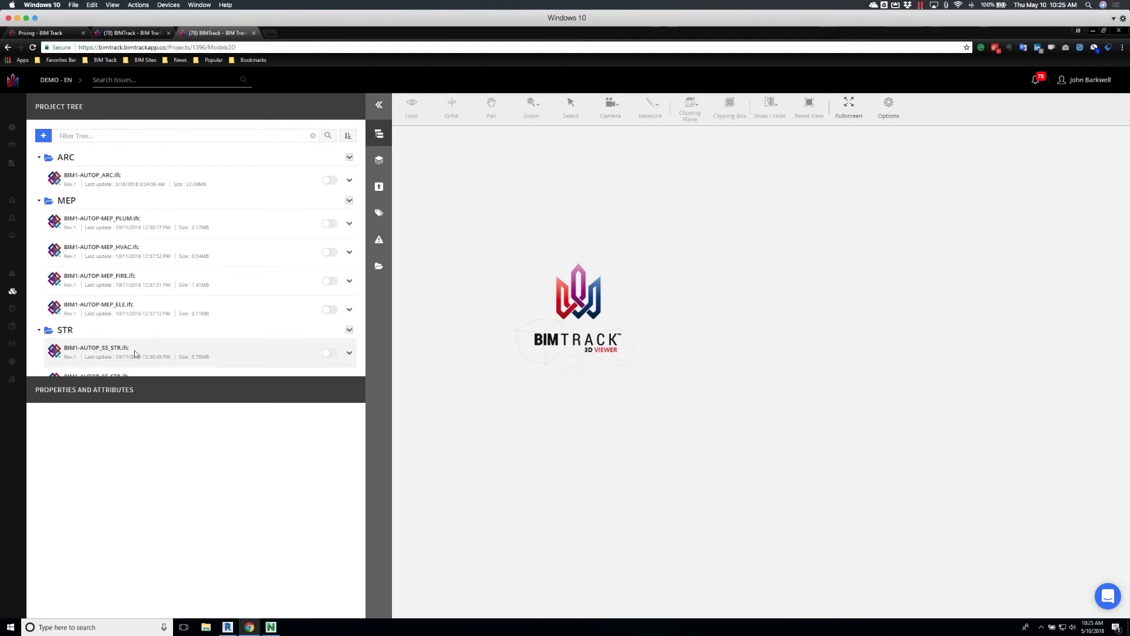
click(380, 267)
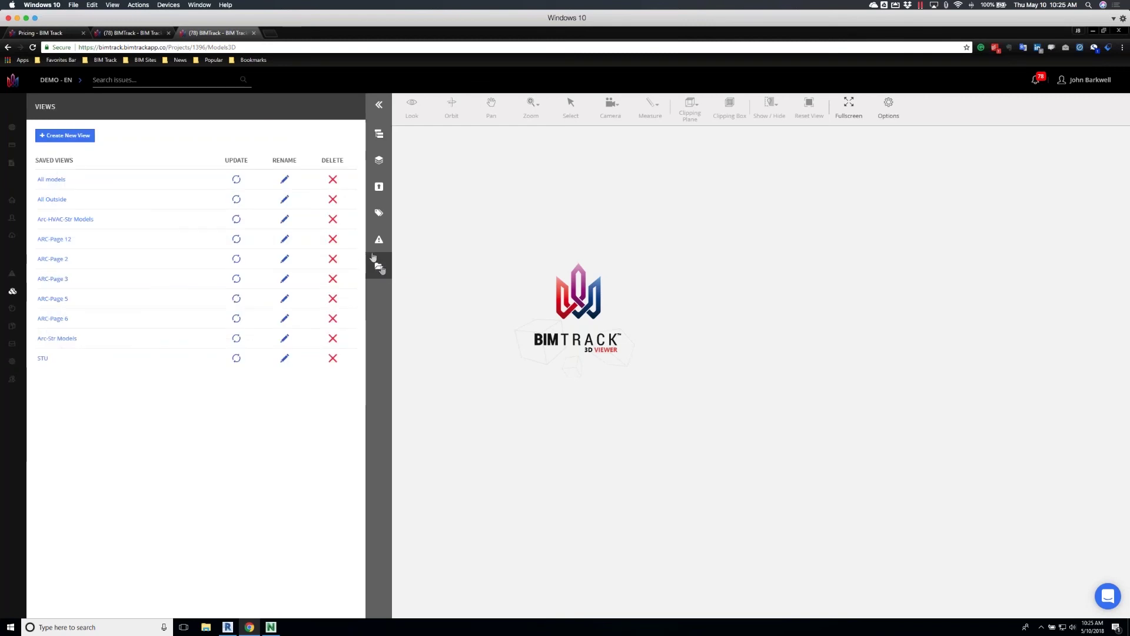
click(65, 220)
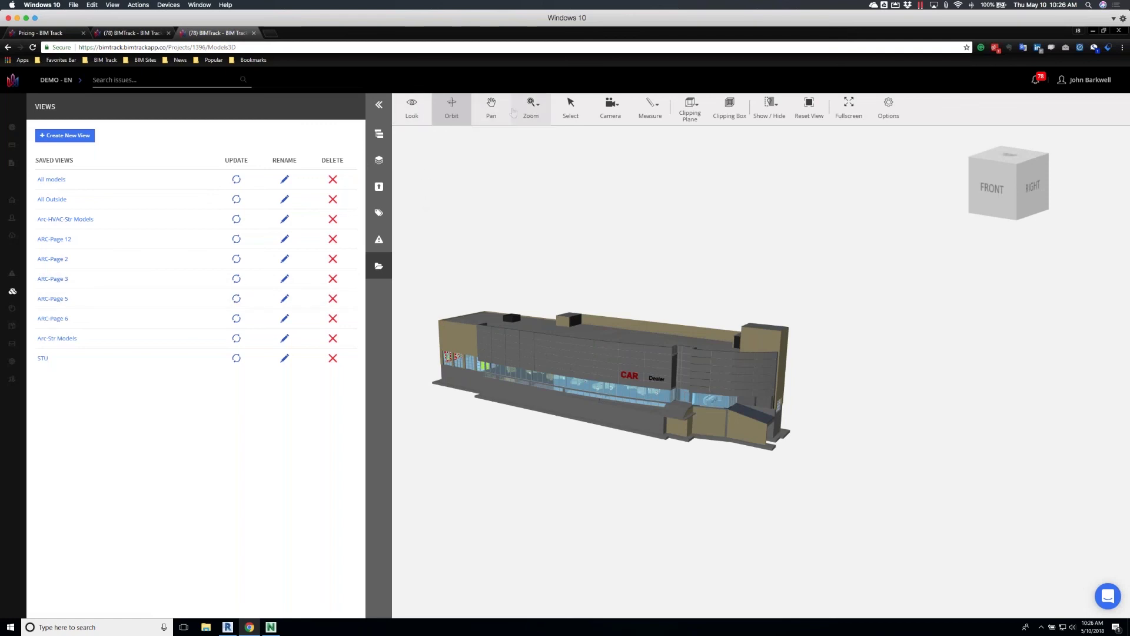
click(622, 111)
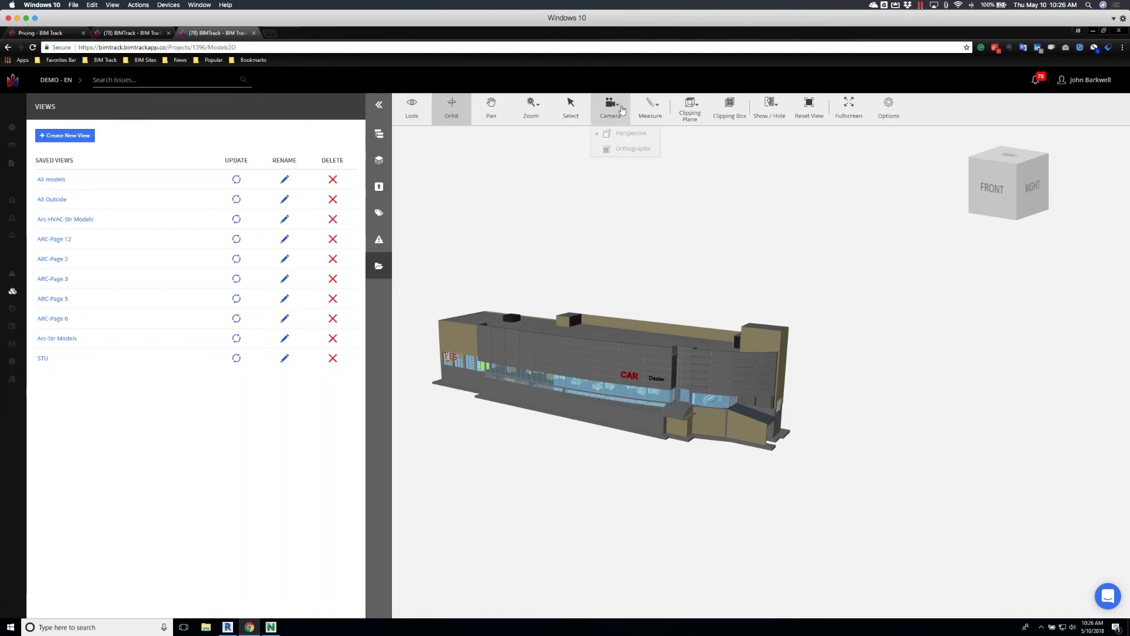
click(660, 109)
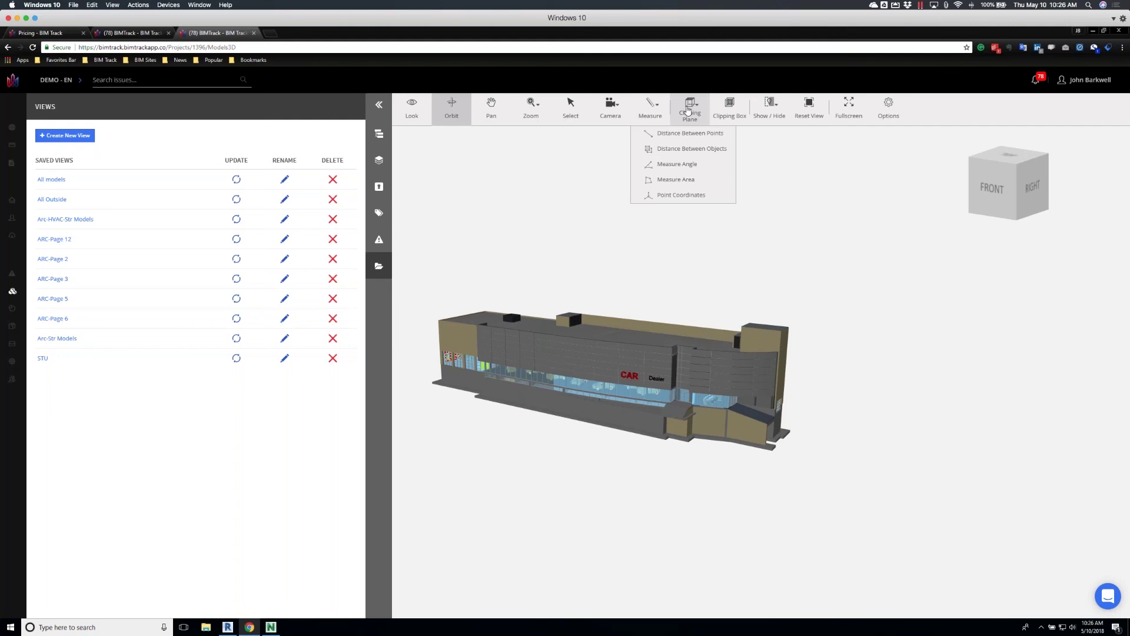
mouse_move(613, 282)
mouse_down()
mouse_move(603, 314)
mouse_move(595, 271)
mouse_up()
click(594, 268)
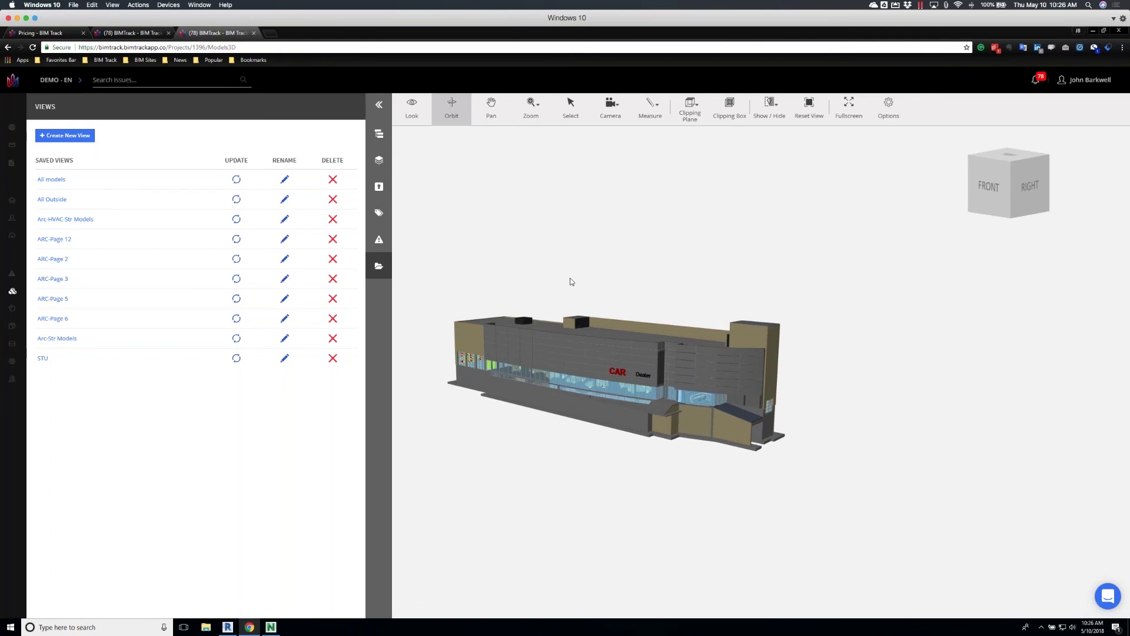
Show the issue list in the 3D viewer and apply the Top MEP Issues quick filter to it
click(379, 243)
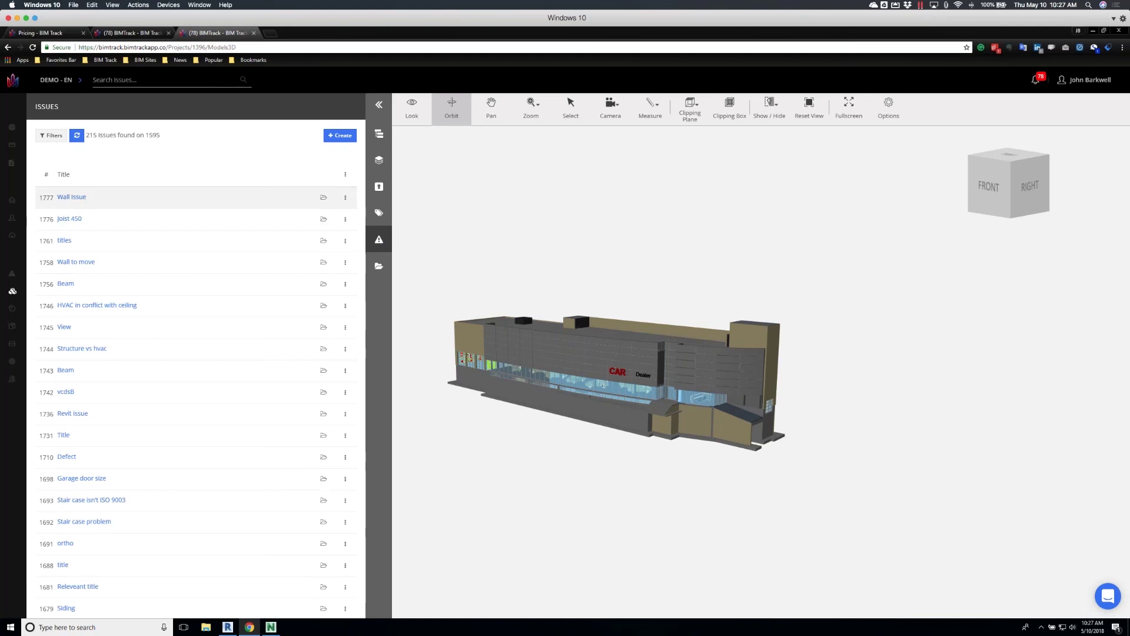
click(57, 139)
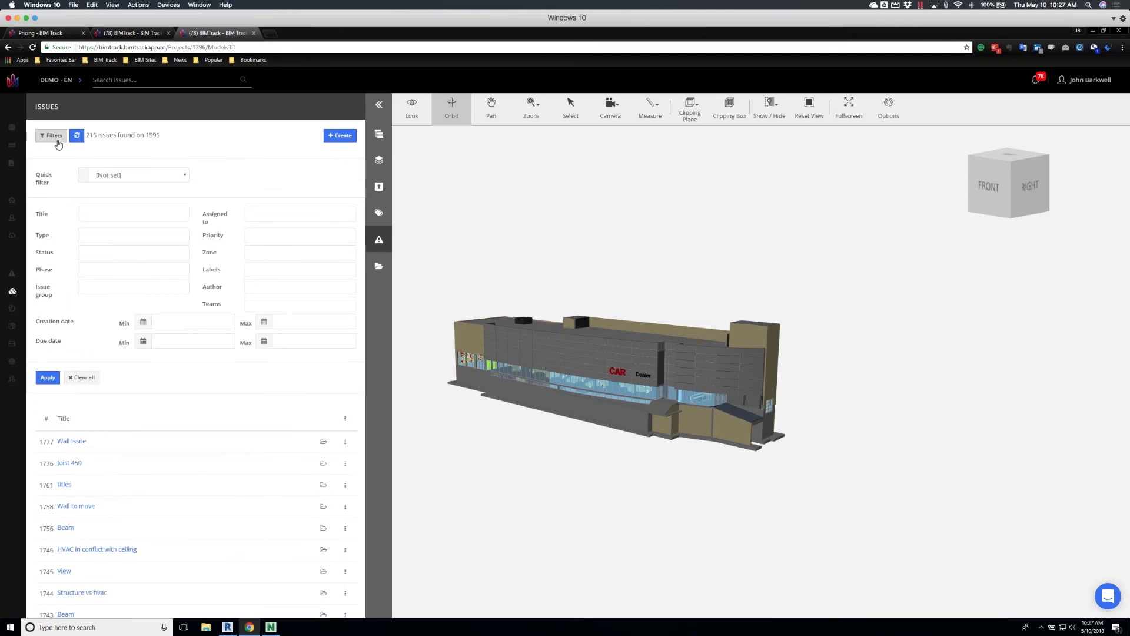
click(185, 176)
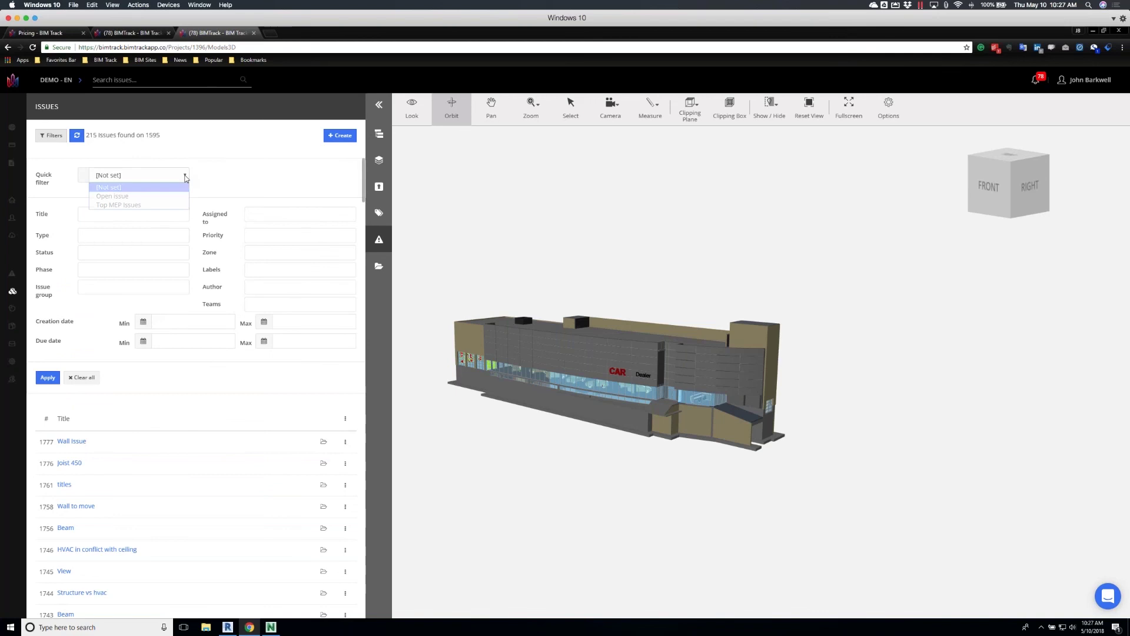
click(118, 205)
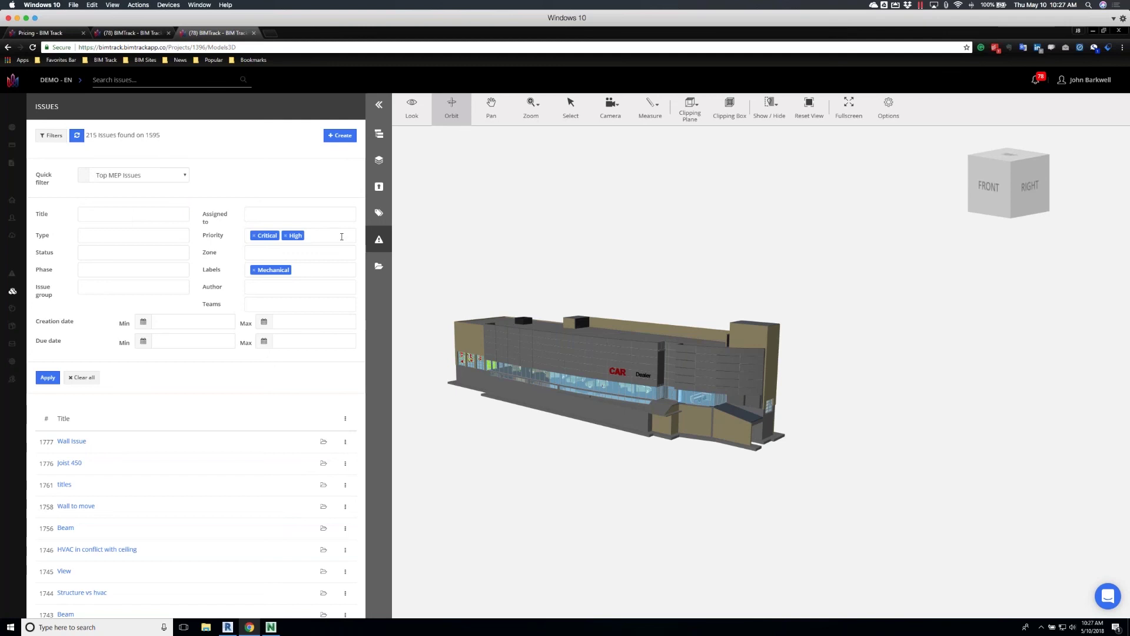
click(48, 380)
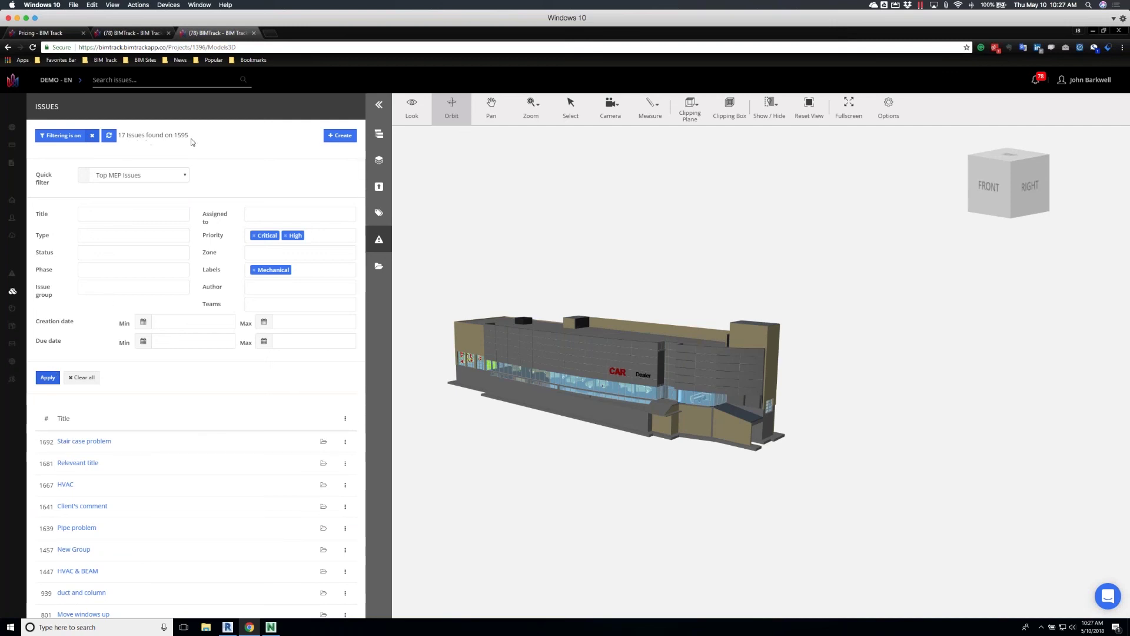
Show all clash pinpoints and all view pinpoints of the filtered issues on the building model
scroll(290, 393, down, 2)
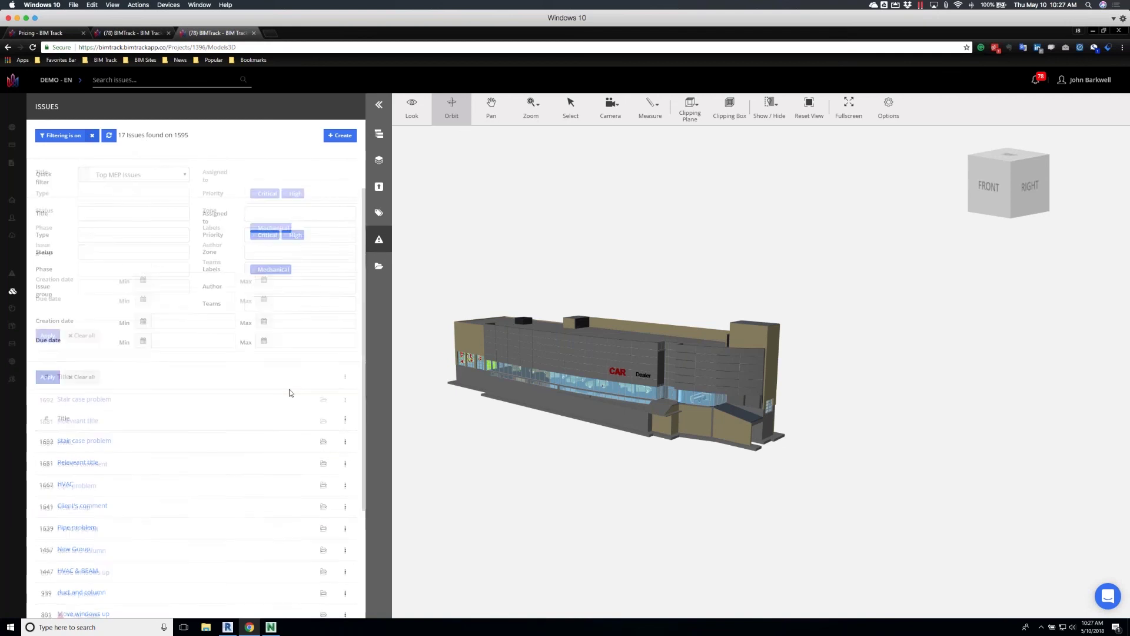
click(345, 333)
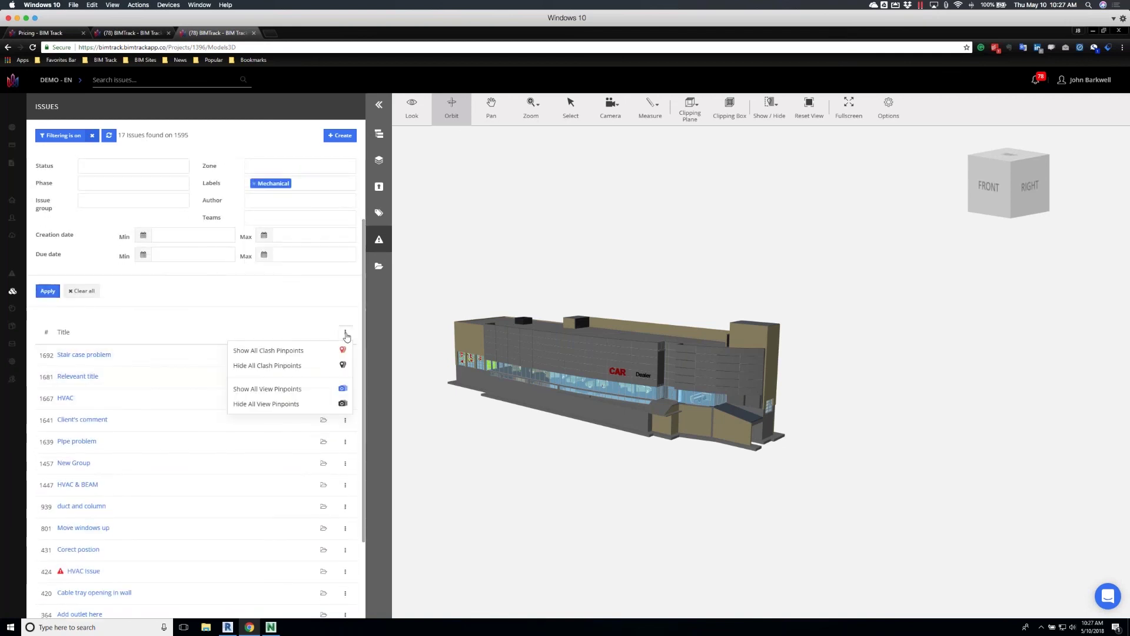
click(283, 352)
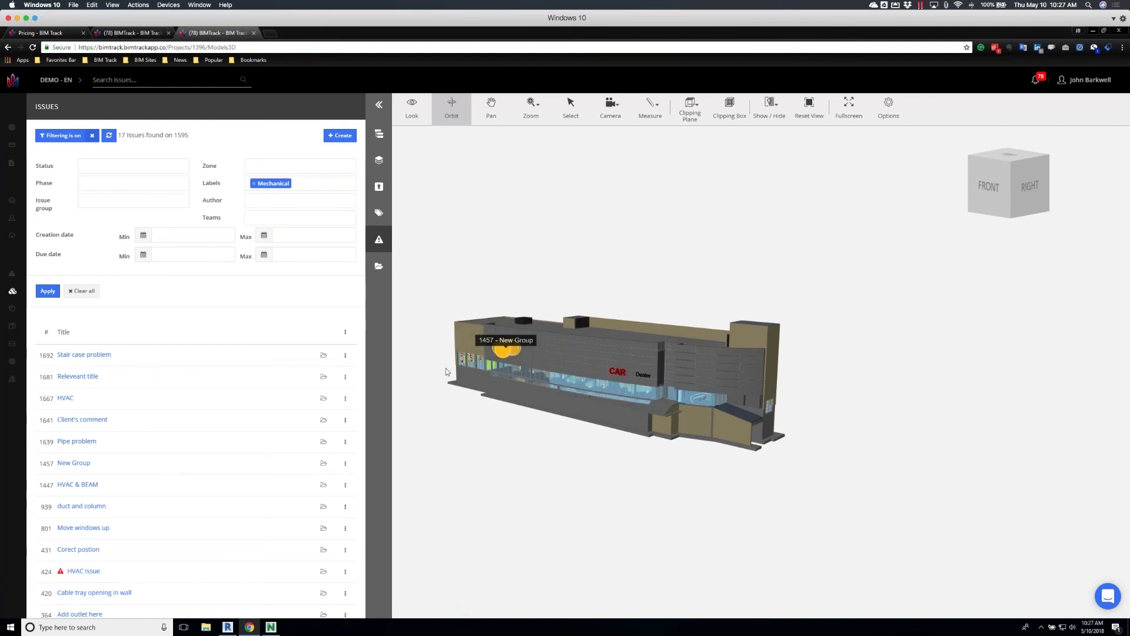
click(345, 332)
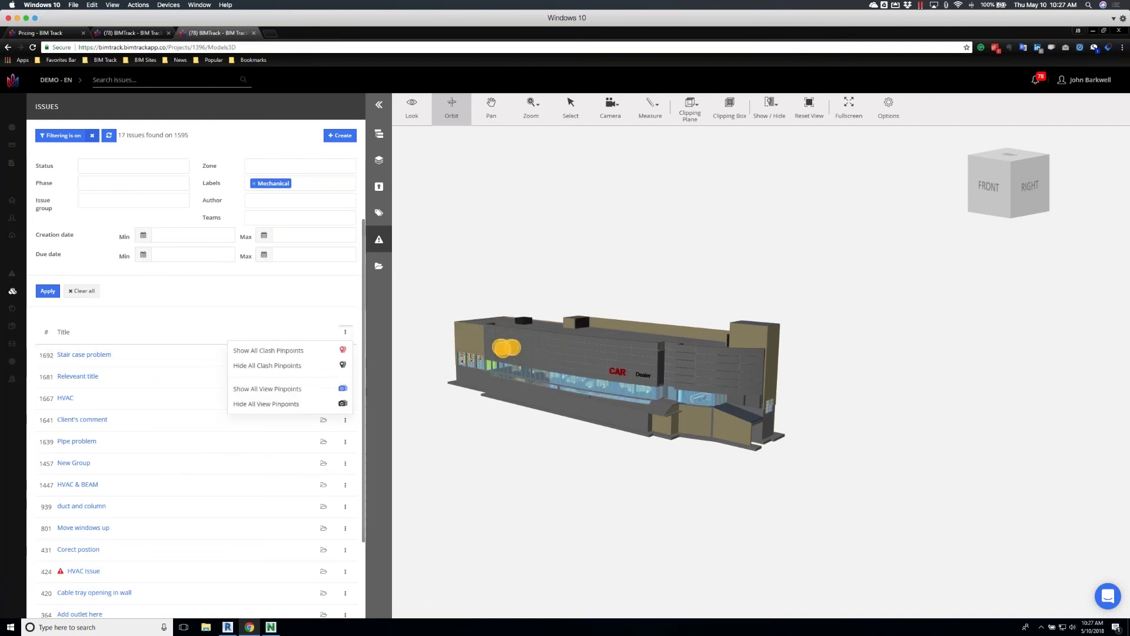
click(316, 389)
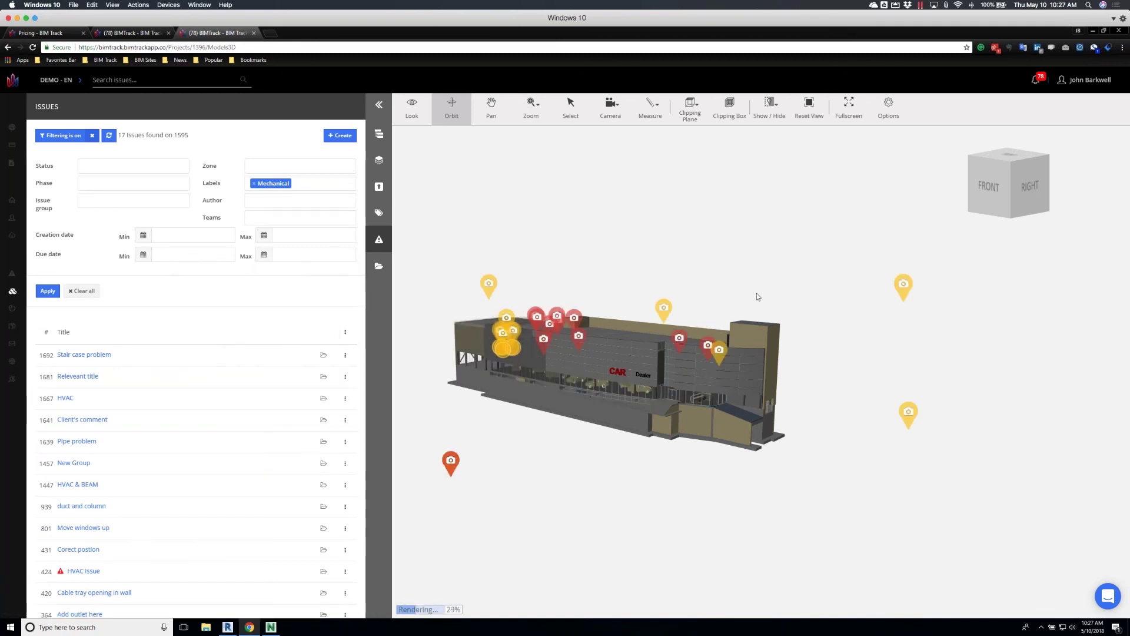
Open the HVAC & Beam issue from its view pinpoint on the model and inspect the surrounding ceiling and beams
drag(757, 293, 570, 302)
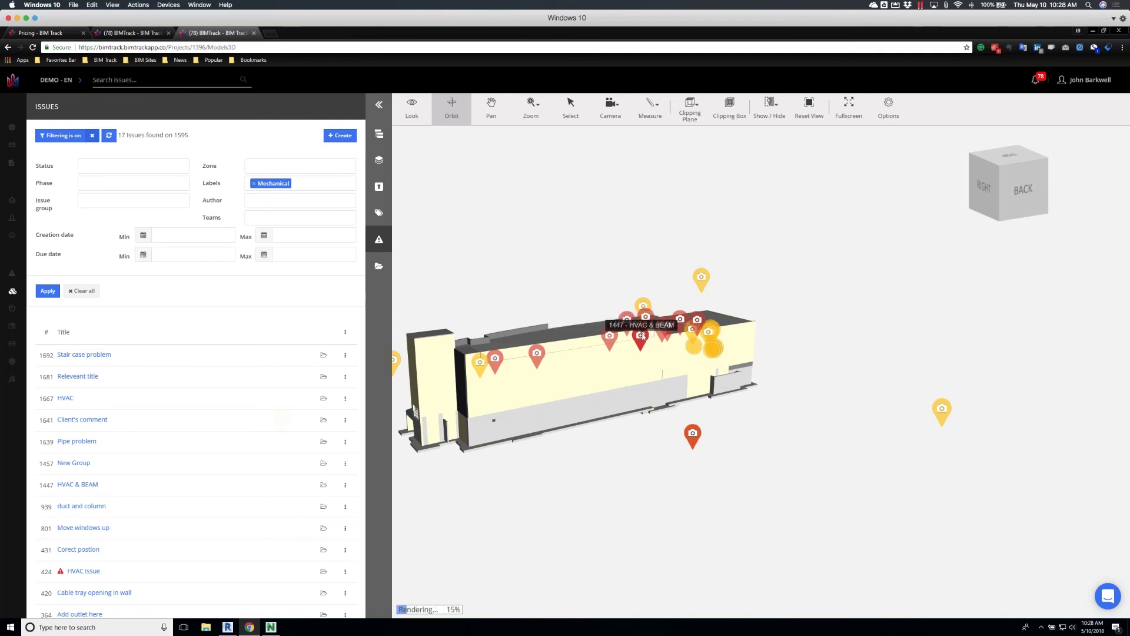
click(641, 337)
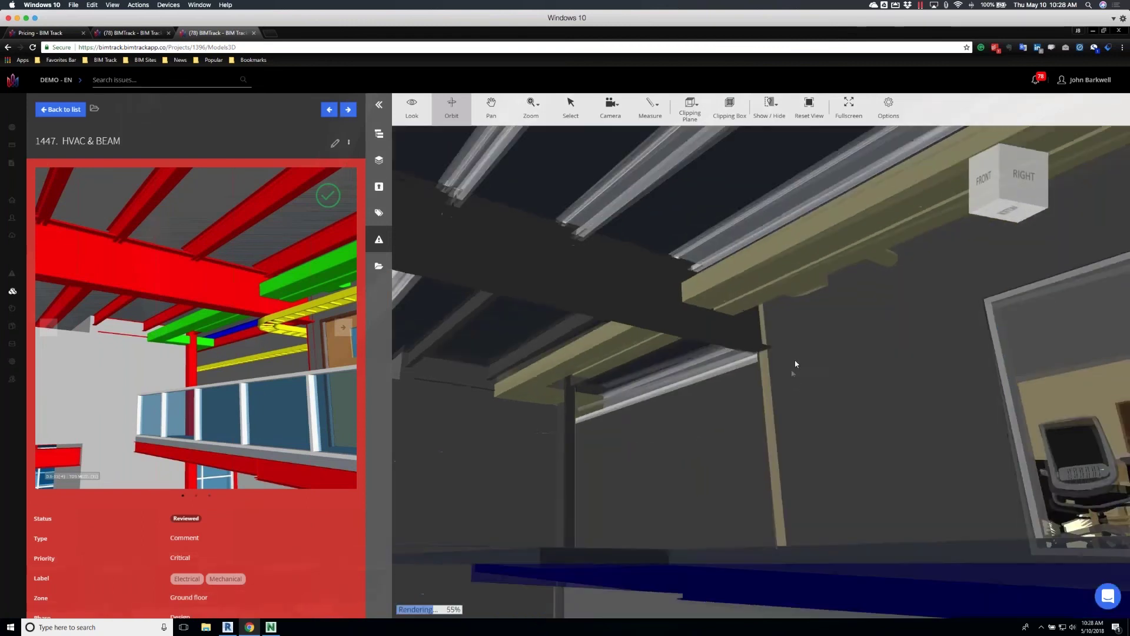
drag(795, 364, 819, 353)
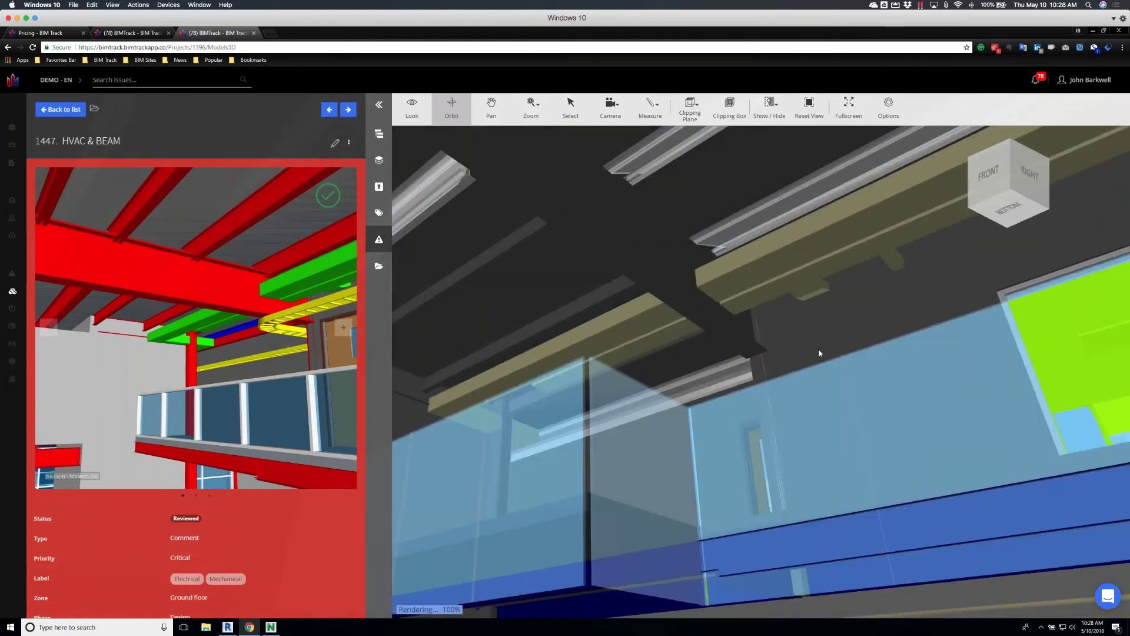
click(819, 353)
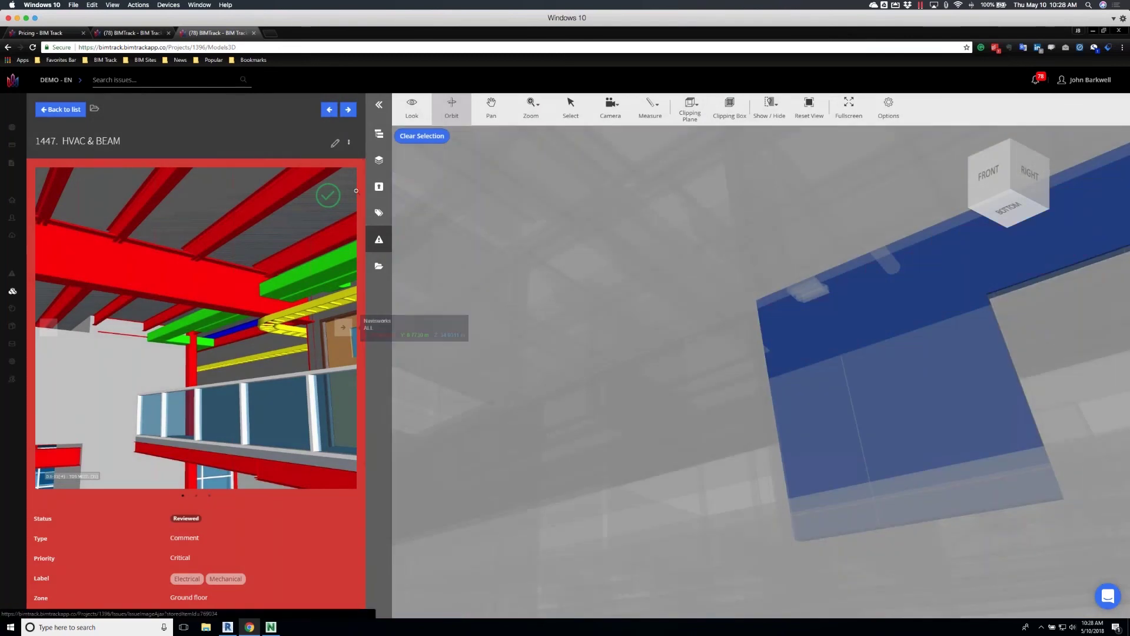
click(423, 136)
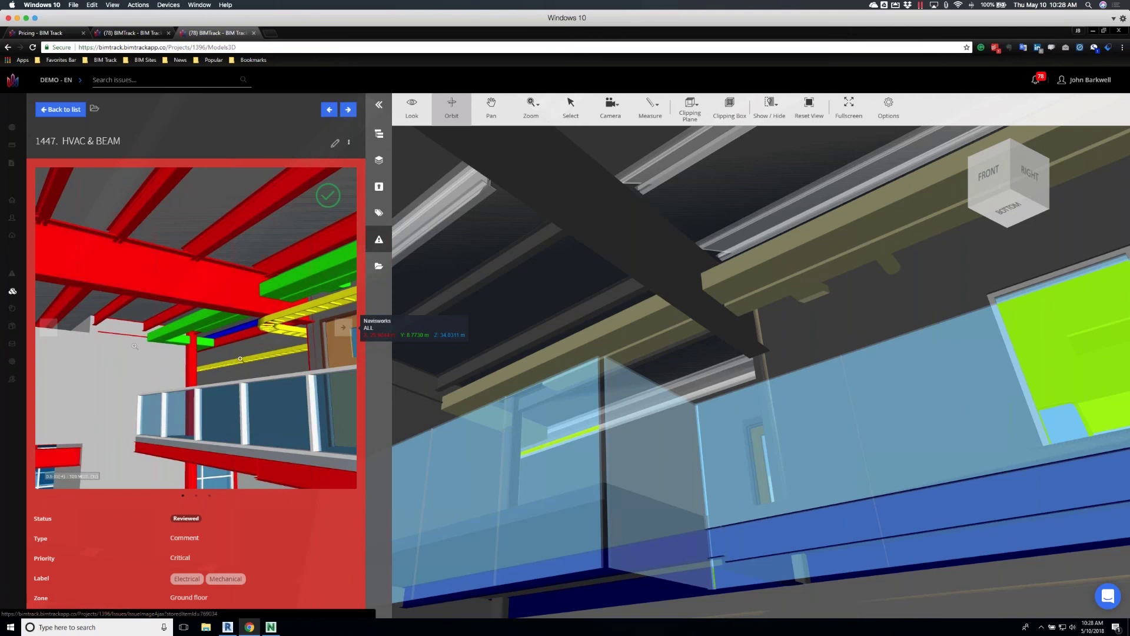
Open the project's metrics and examine the slices of the issue attributes pie chart by assignee
click(16, 311)
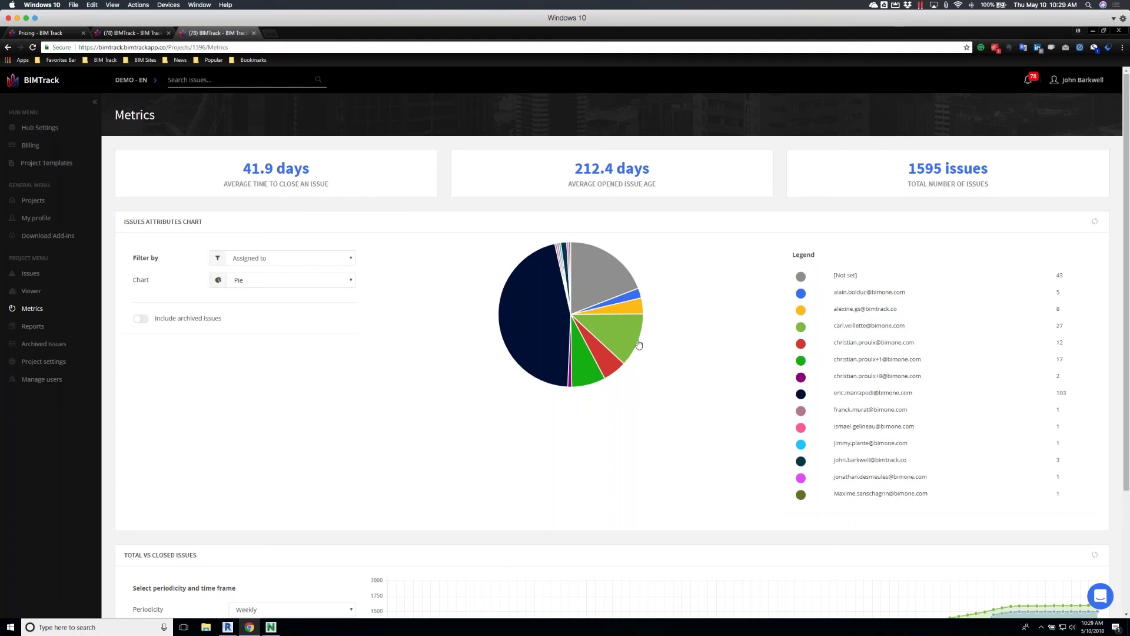
mouse_move(634, 336)
mouse_move(621, 309)
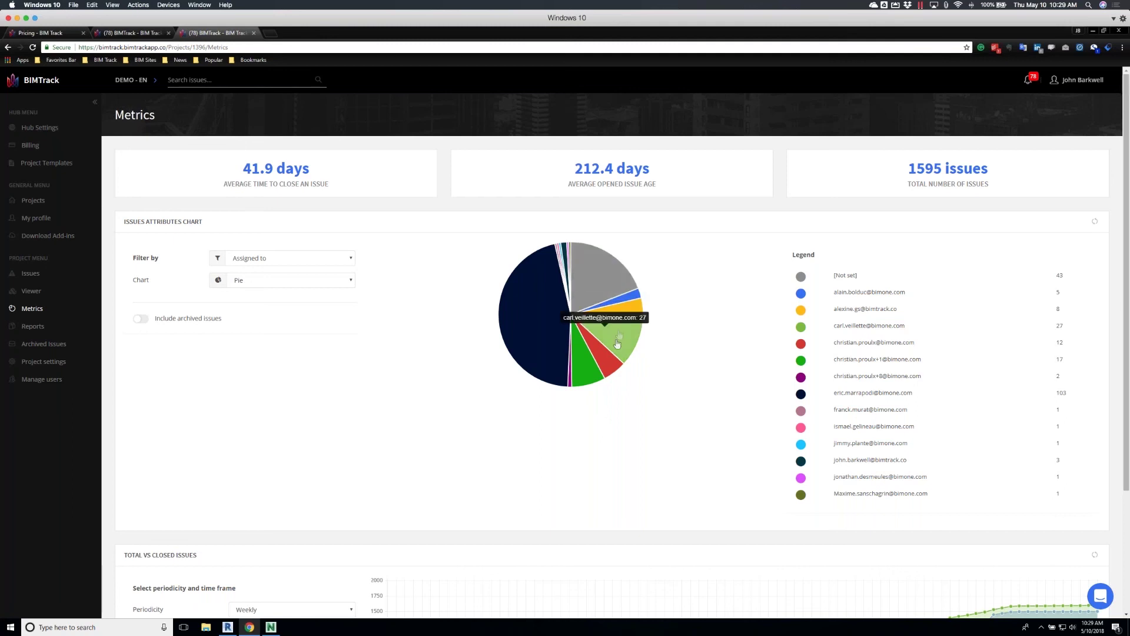
mouse_move(606, 365)
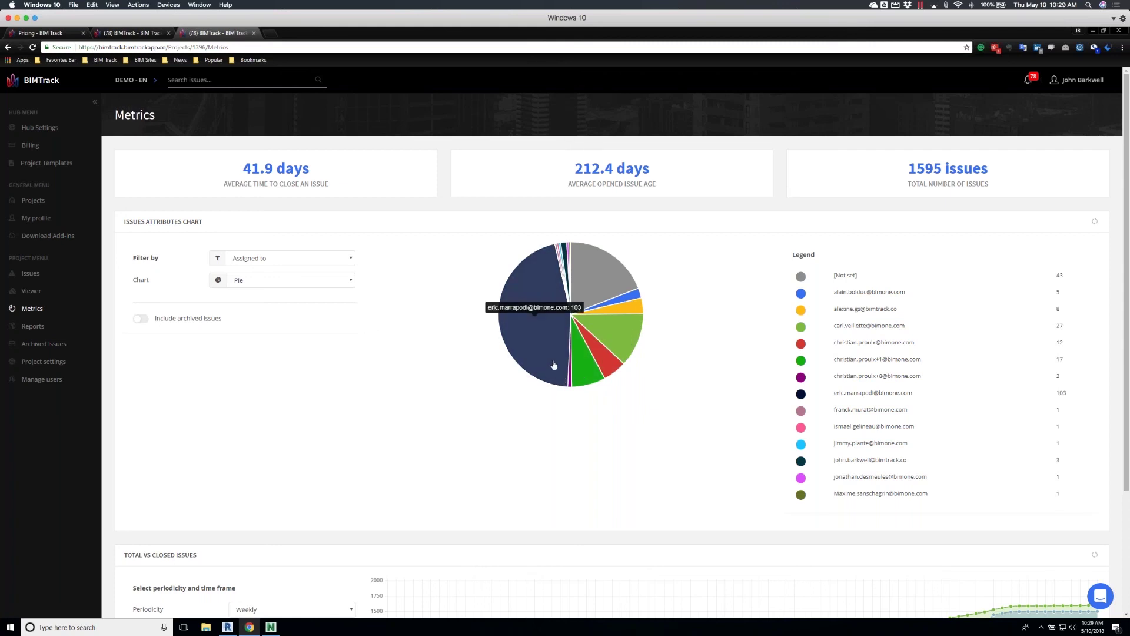
mouse_move(568, 263)
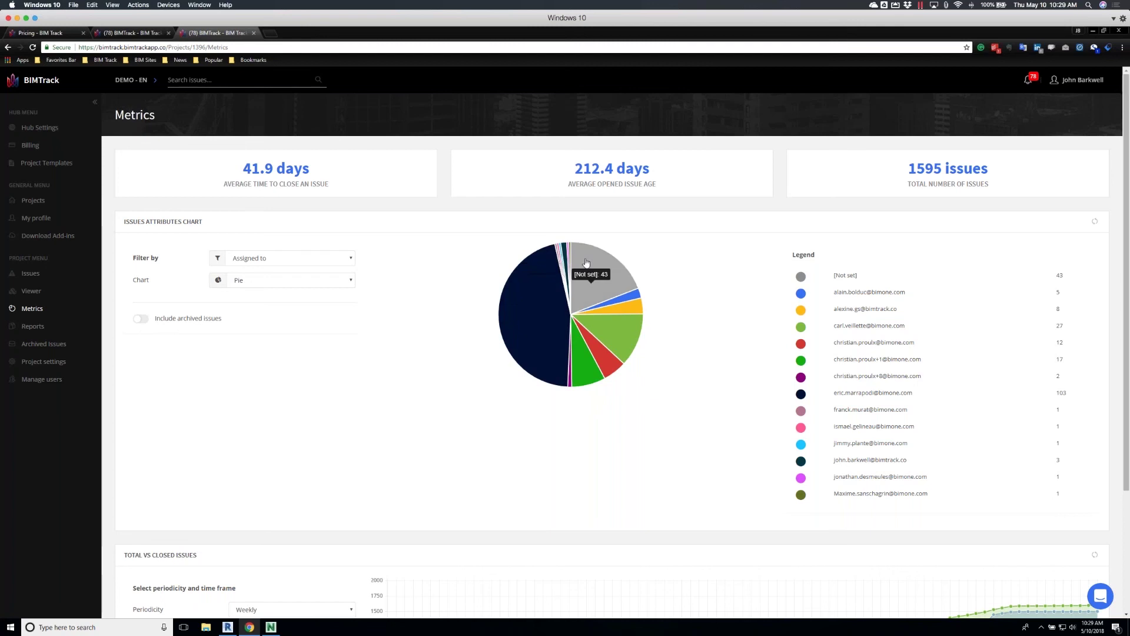
Break down the issue attributes pie chart first by Teams and finally by Status
click(350, 261)
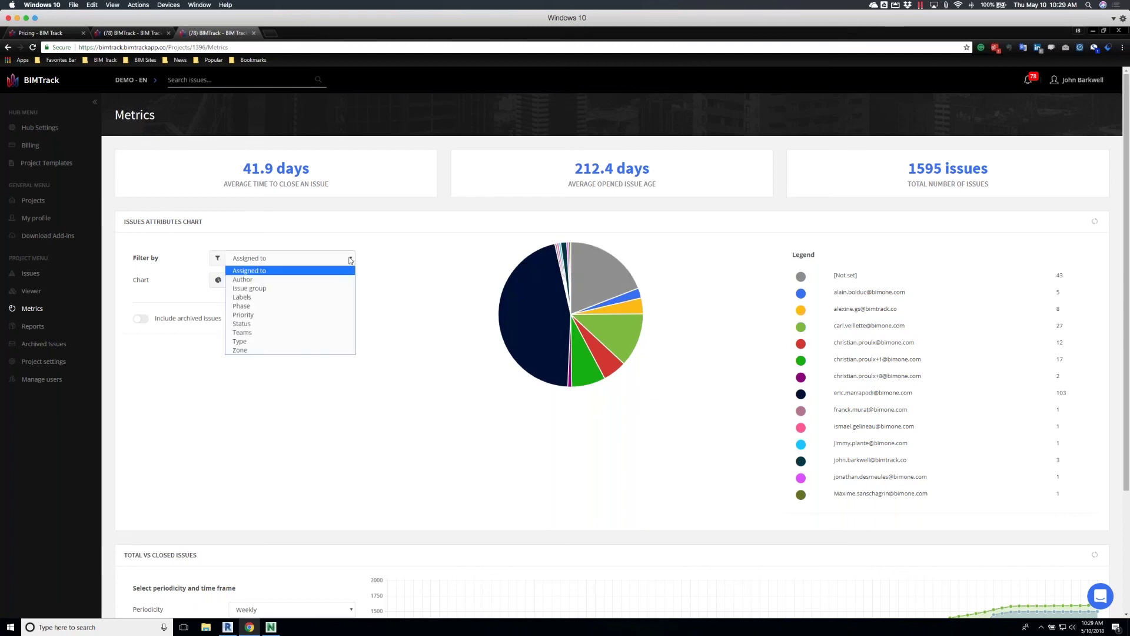
click(279, 334)
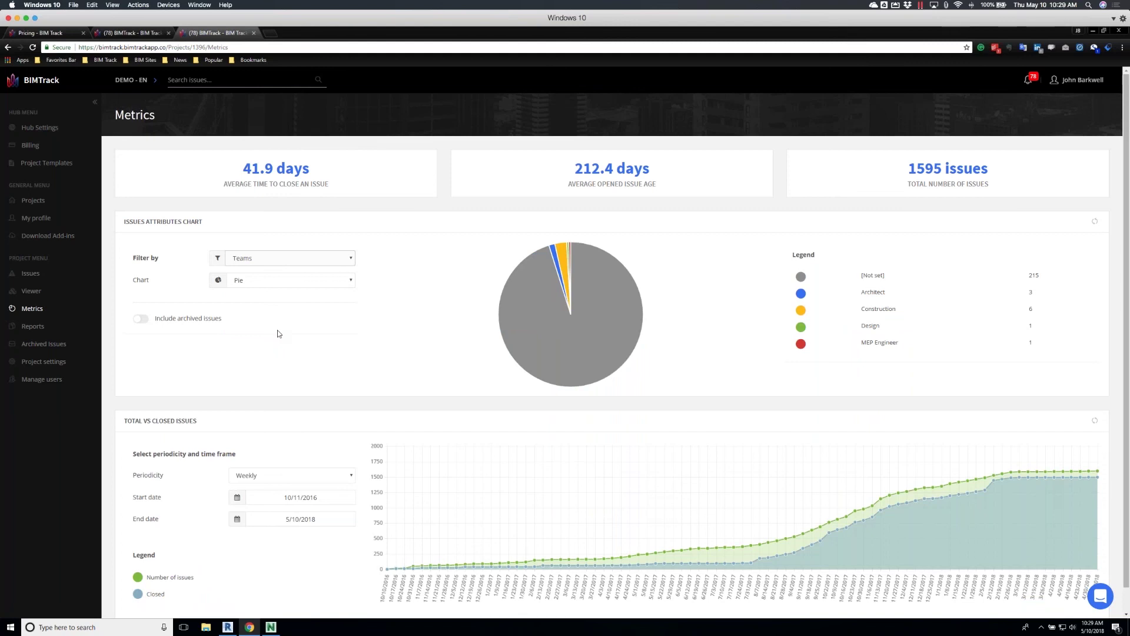
click(294, 257)
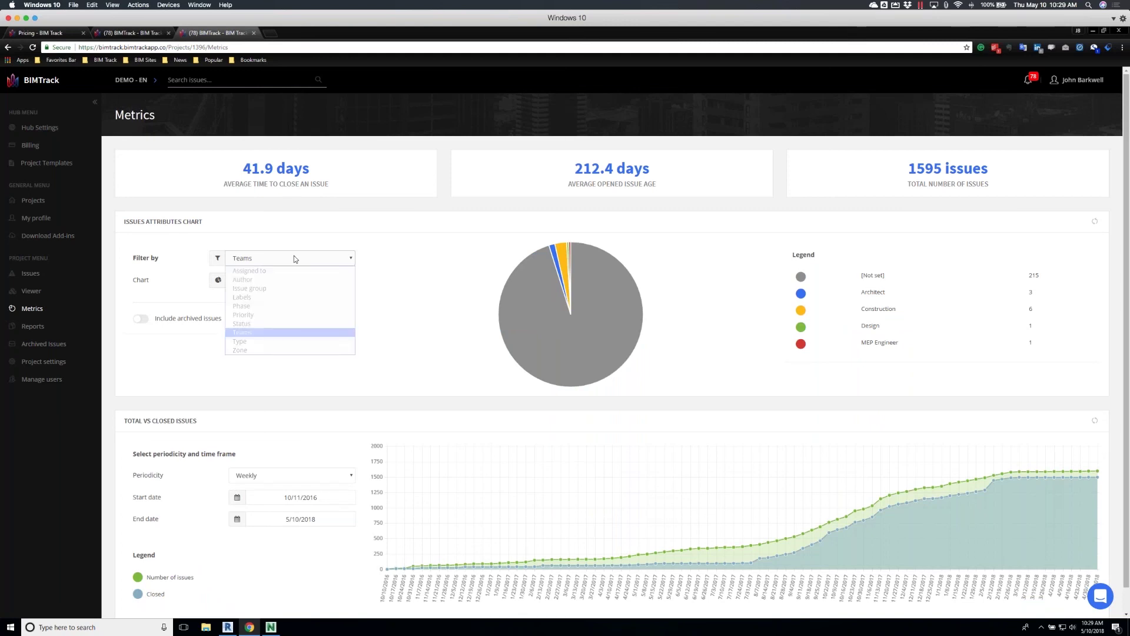
click(264, 323)
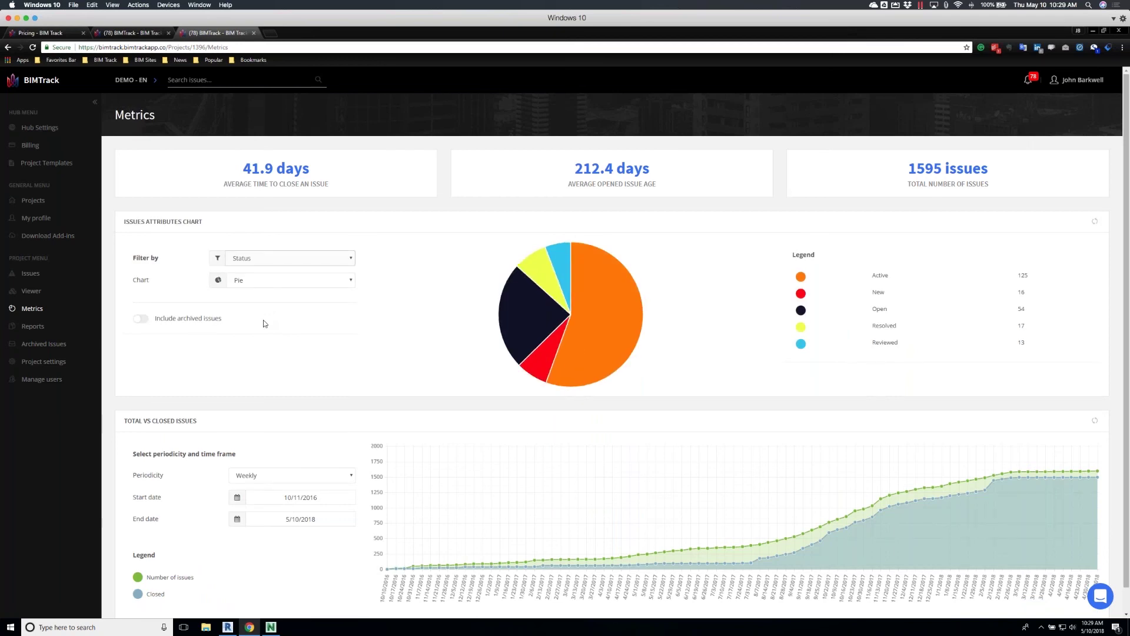
Break down the issue attributes pie chart first by Phase and finally by Priority
click(296, 259)
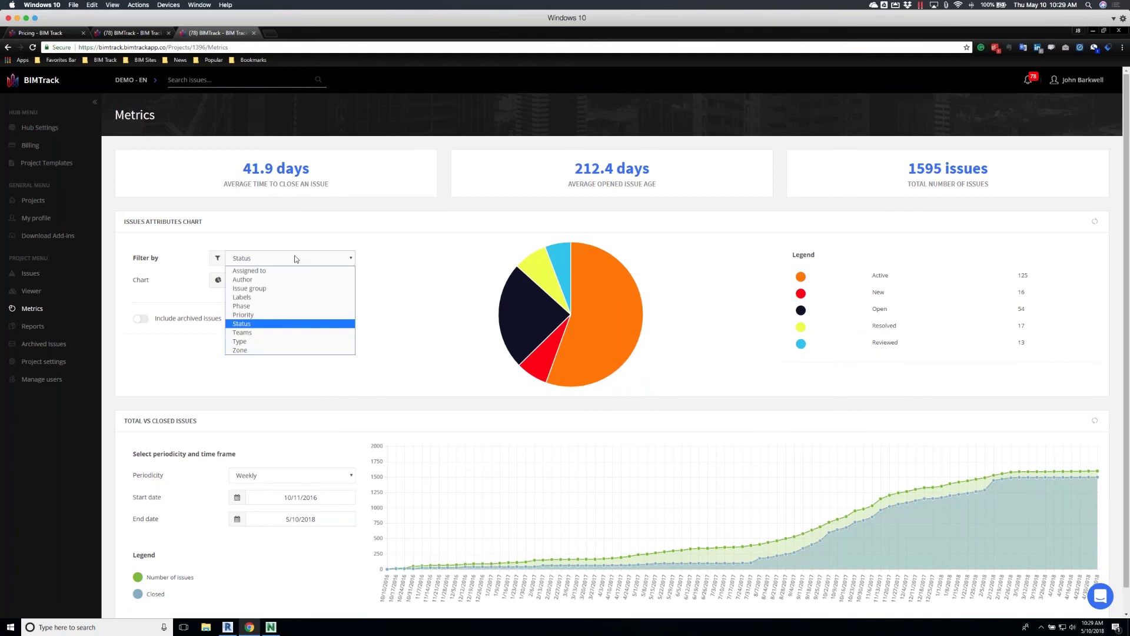
click(273, 306)
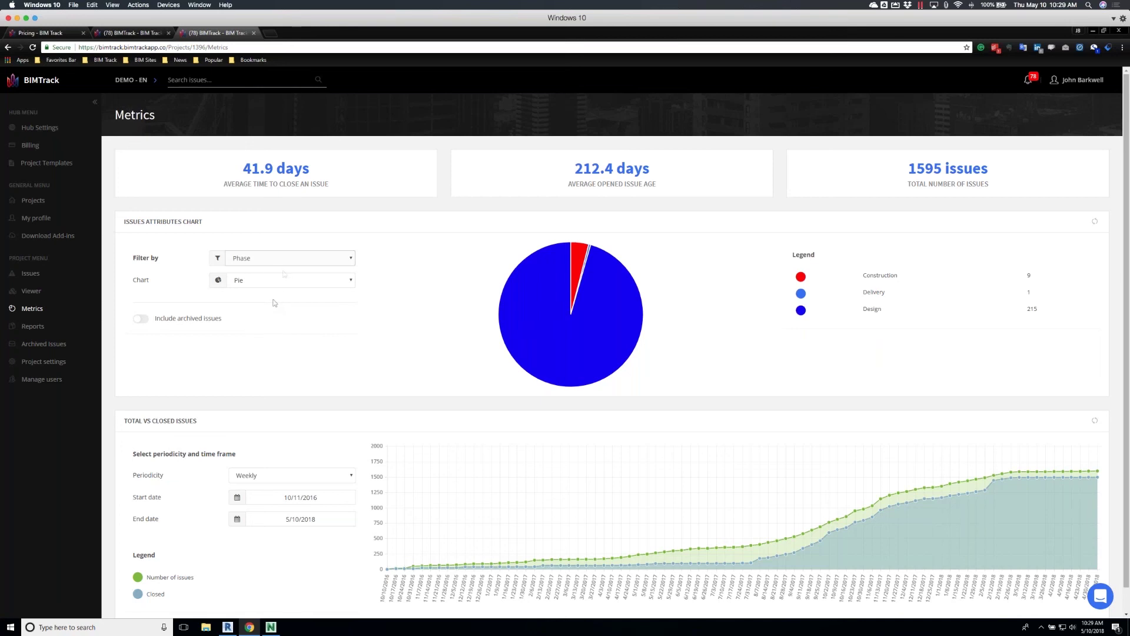
click(289, 259)
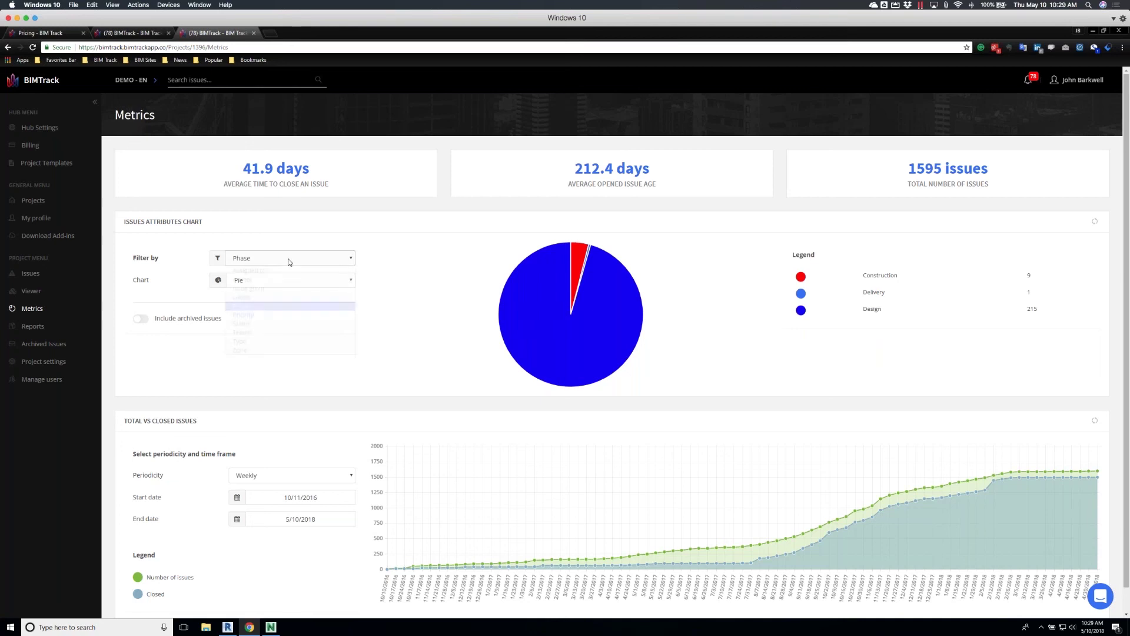
click(274, 315)
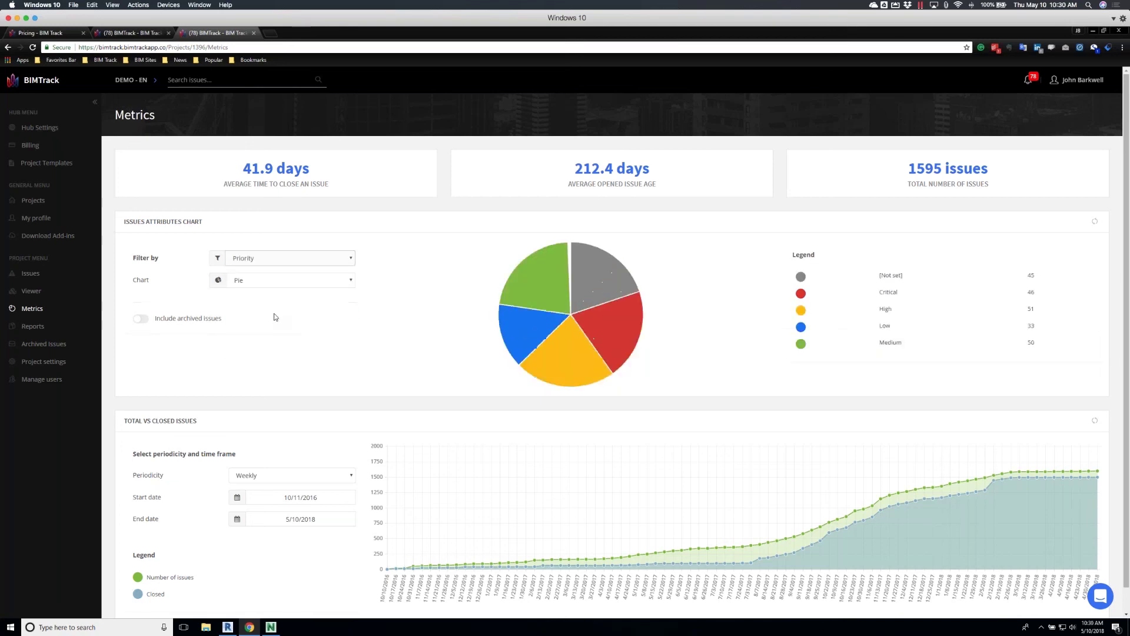
Drill into the Critical slice of the priority pie chart and examine its breakdown by assignee
click(613, 340)
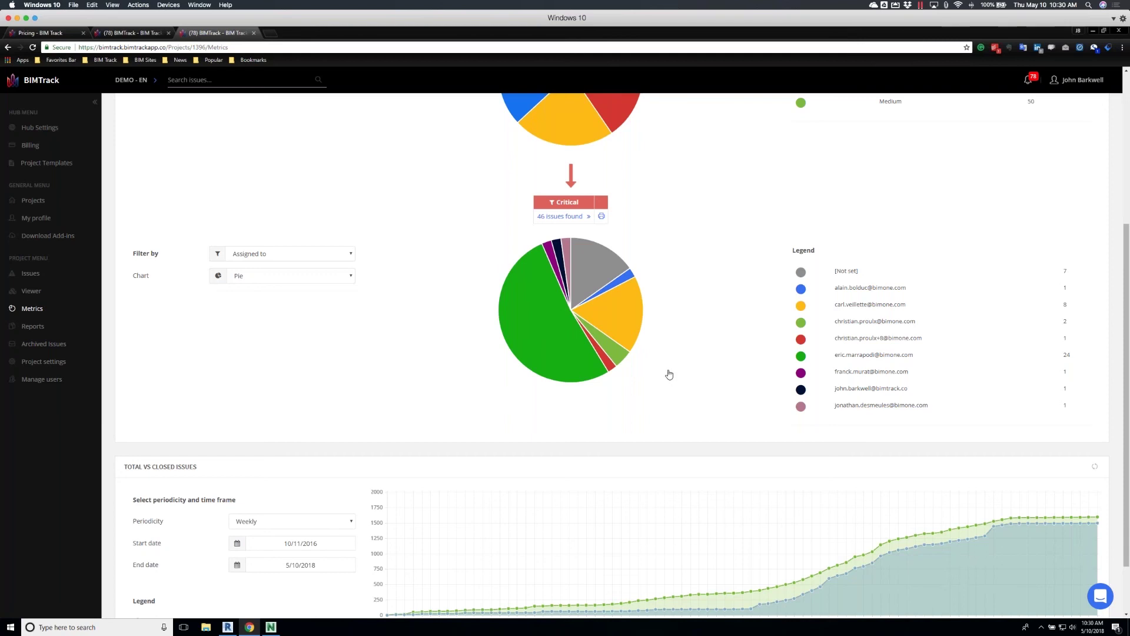
mouse_move(586, 364)
scroll(748, 376, down, 1)
scroll(748, 376, down, 1)
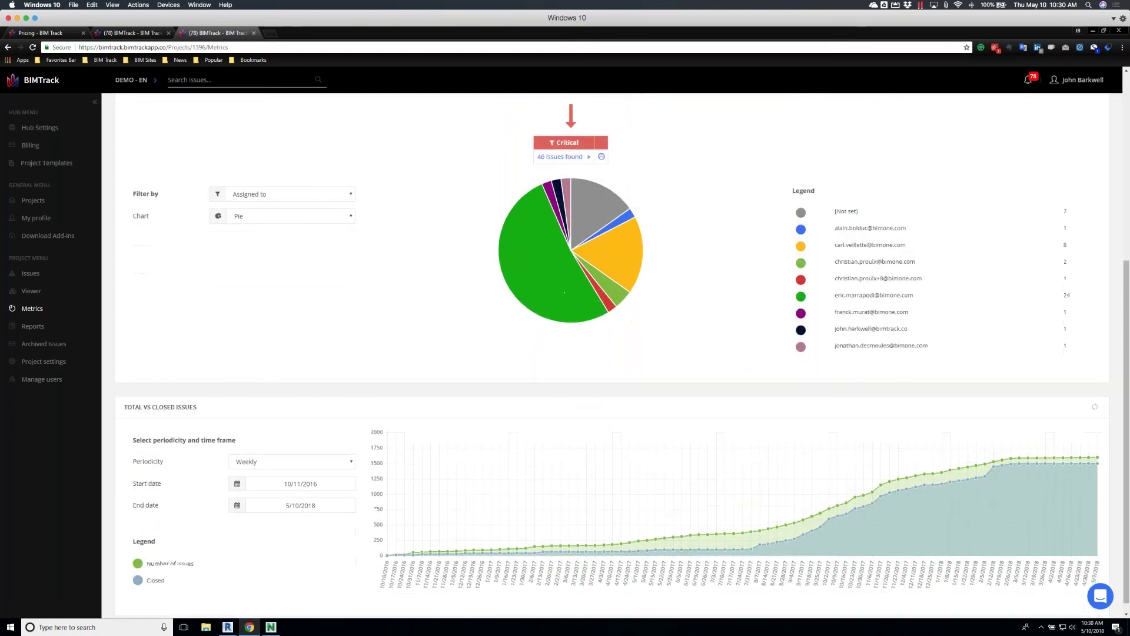
Set the periodicity of the Total vs Closed Issues chart to Monthly and examine its monthly data points
scroll(622, 351, down, 1)
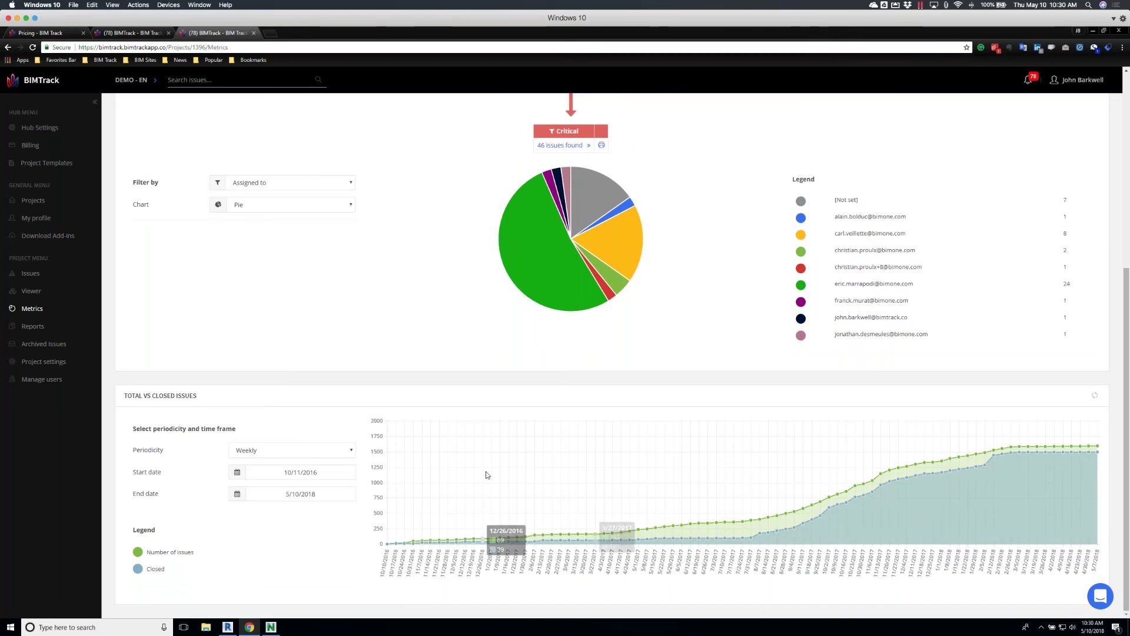
click(352, 452)
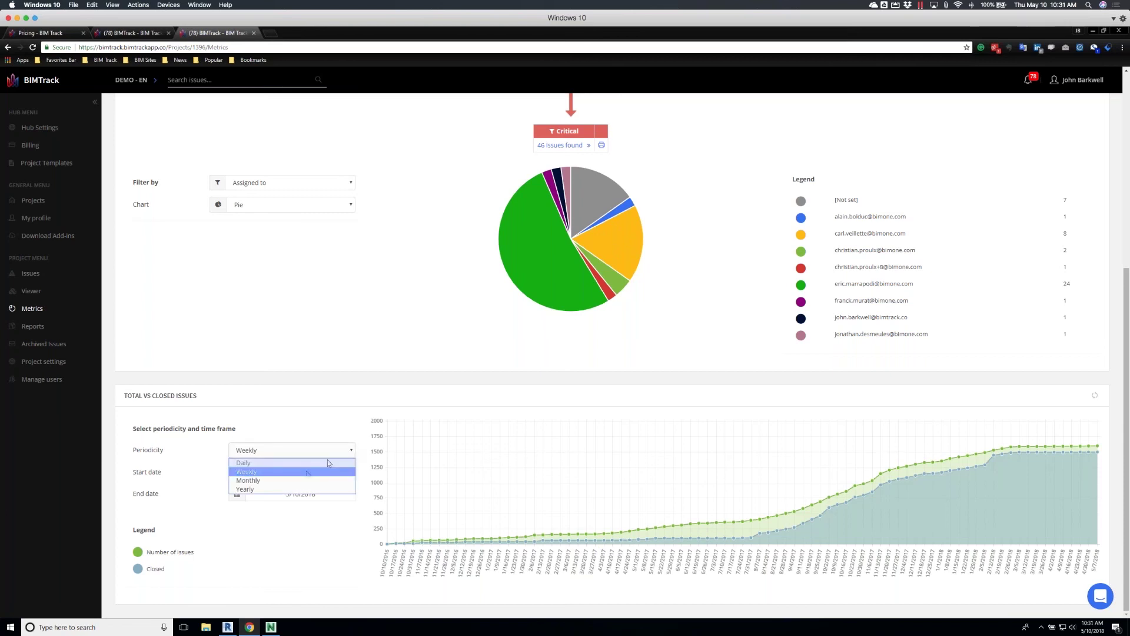
click(295, 480)
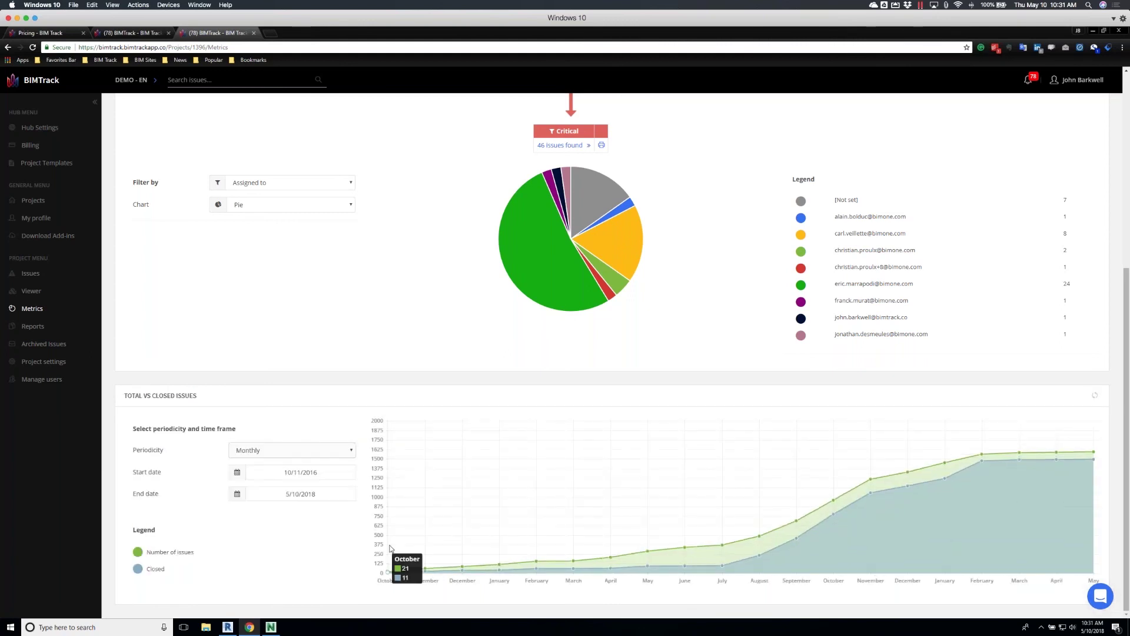
mouse_move(427, 567)
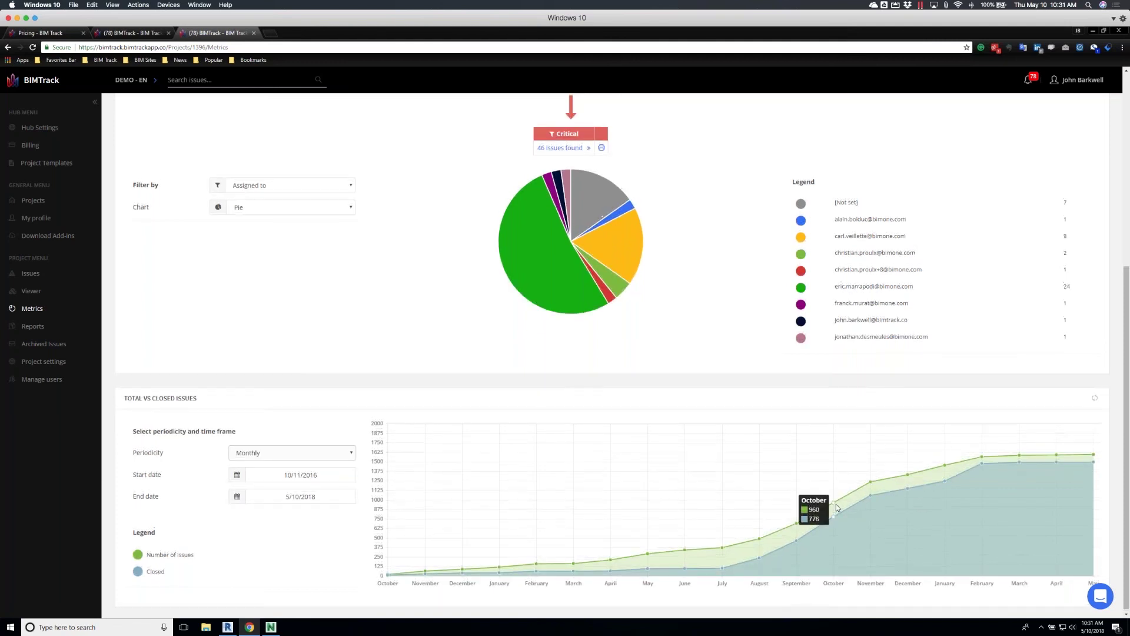
Open the report settings for the Critical issues found in the attributes chart and generate the printable report
scroll(825, 505, up, 2)
scroll(824, 501, up, 3)
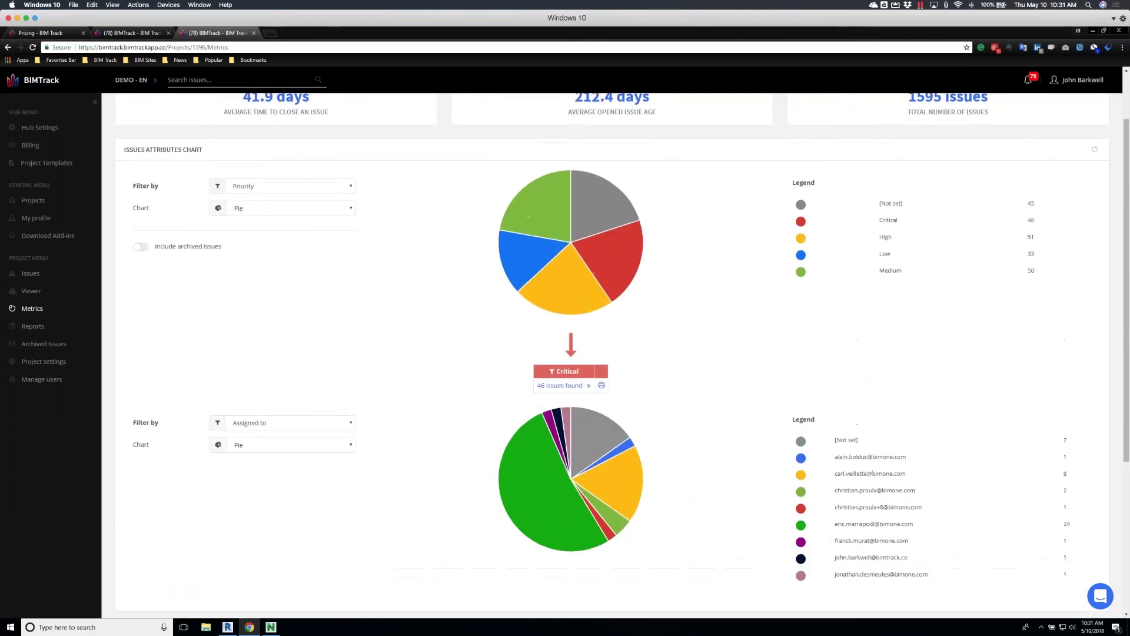
click(600, 386)
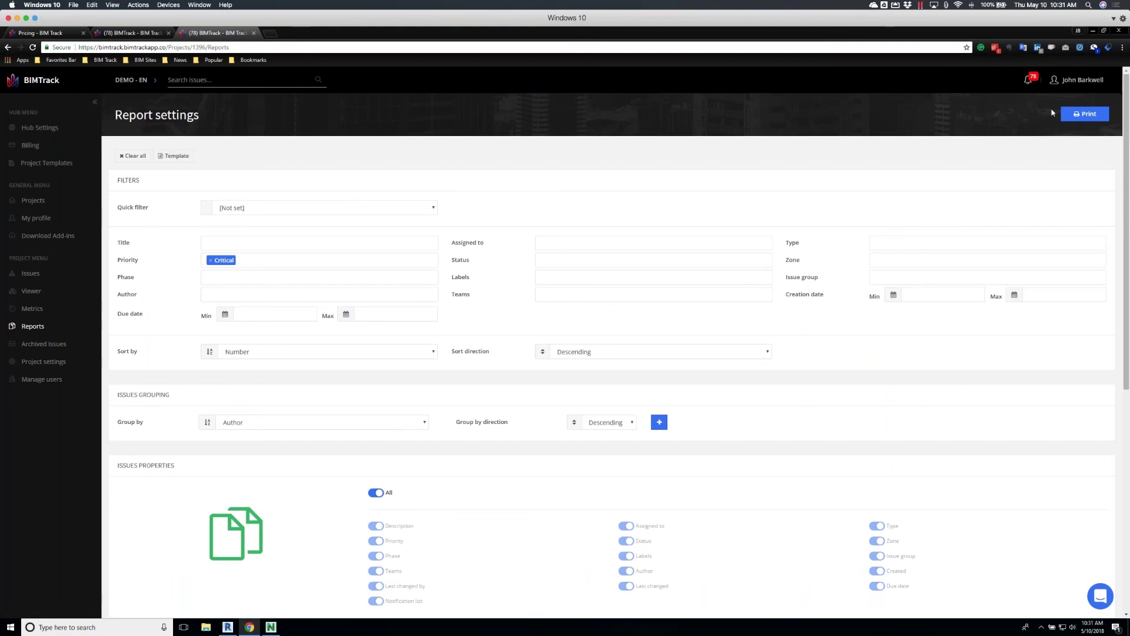
click(1085, 113)
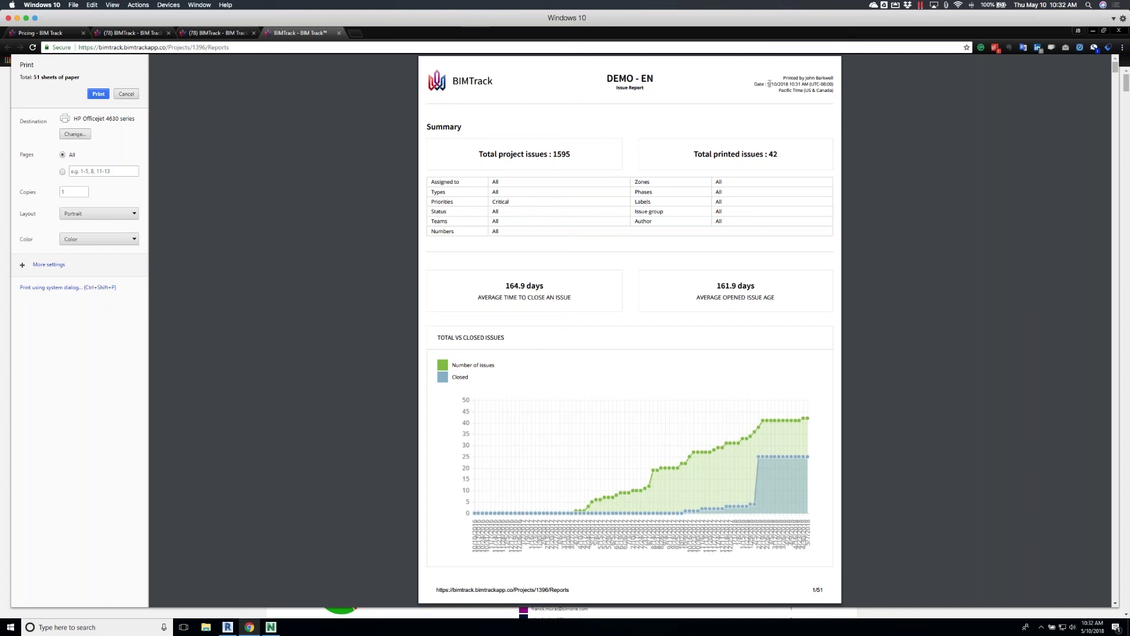
Review the issue report's print preview, including date, summary charts and individual issue pages with comments, and close the preview without printing
drag(768, 84, 832, 84)
scroll(881, 255, down, 1)
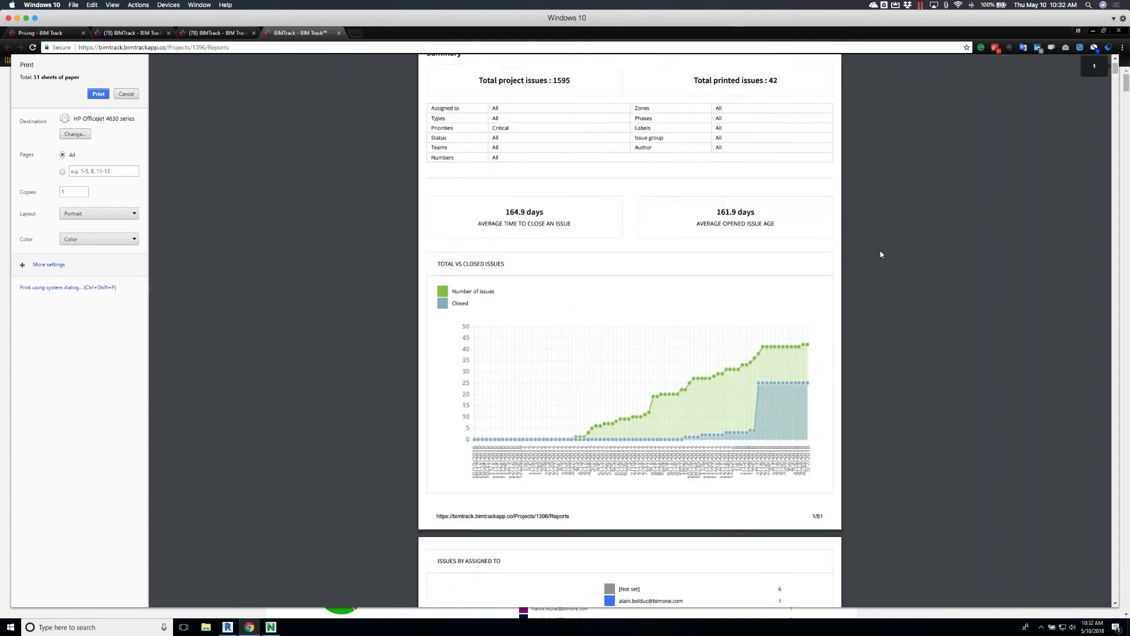
scroll(881, 254, down, 2)
scroll(881, 255, down, 3)
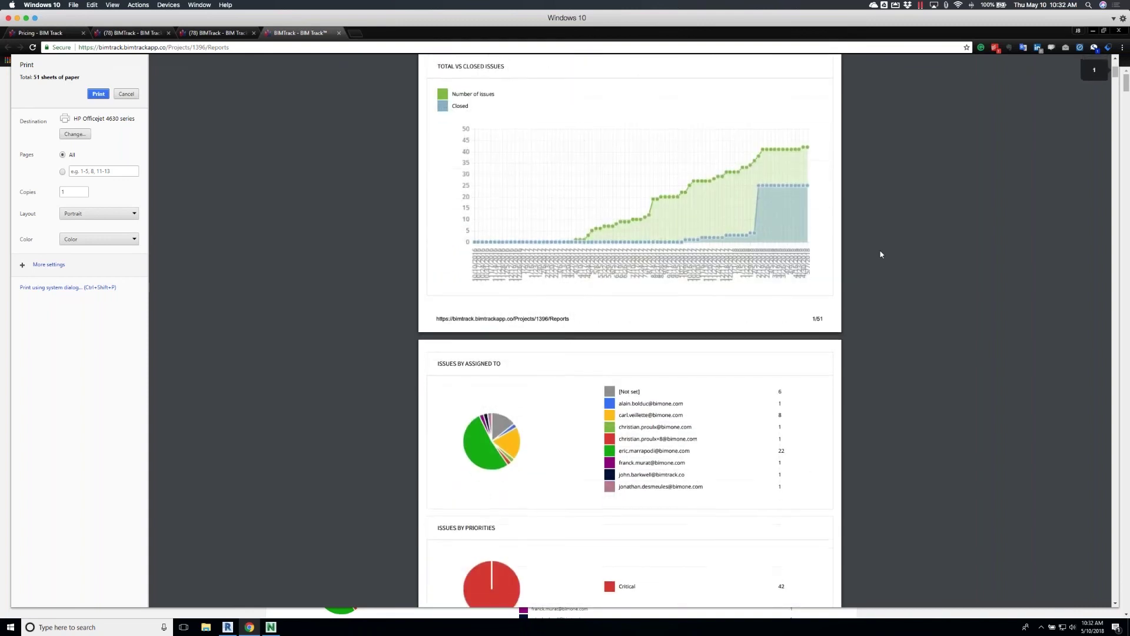
scroll(882, 255, down, 3)
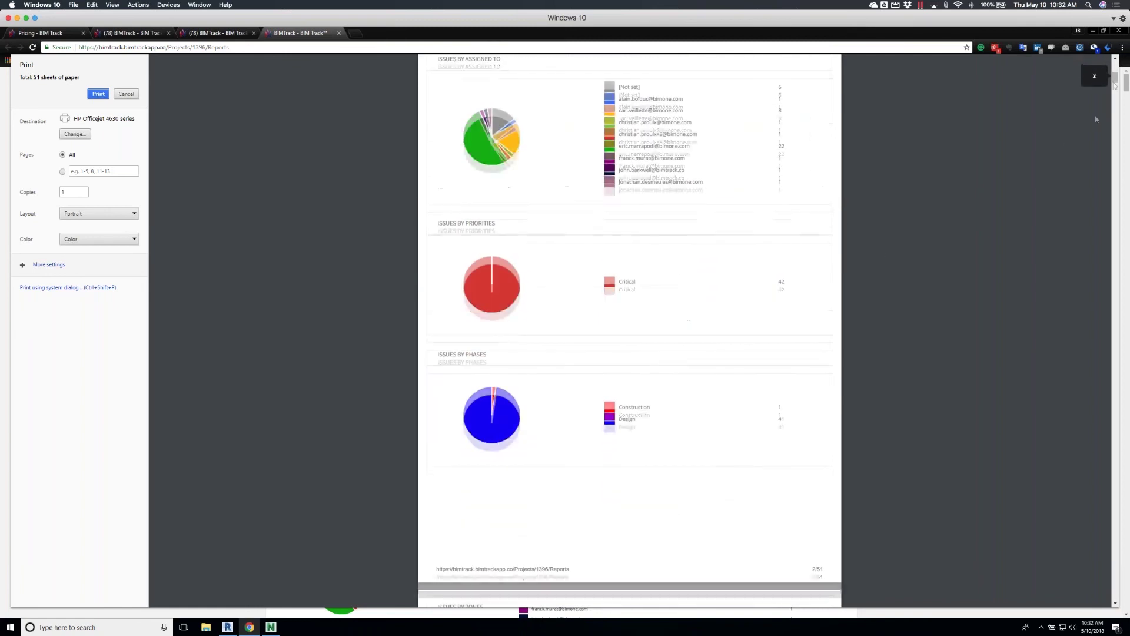
drag(1116, 82, 1103, 192)
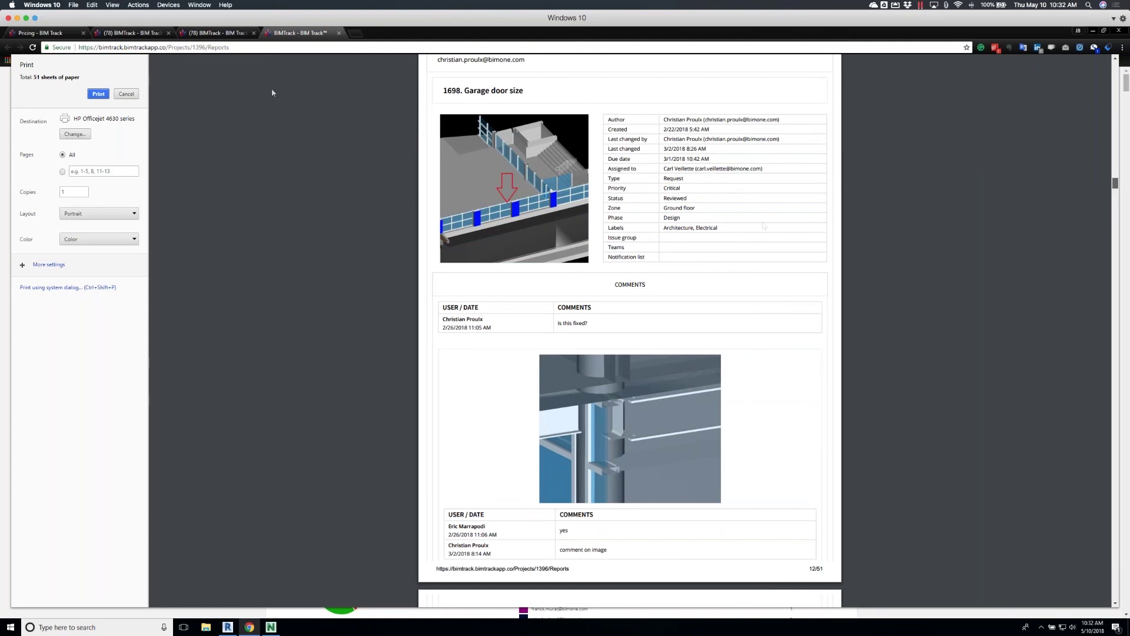
key(Escape)
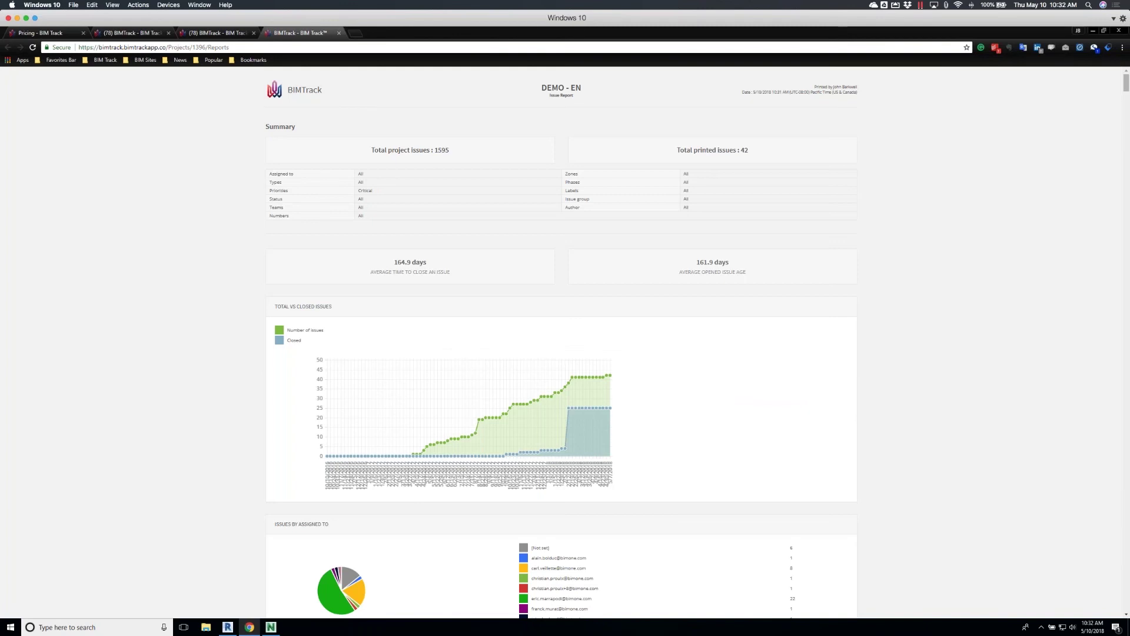